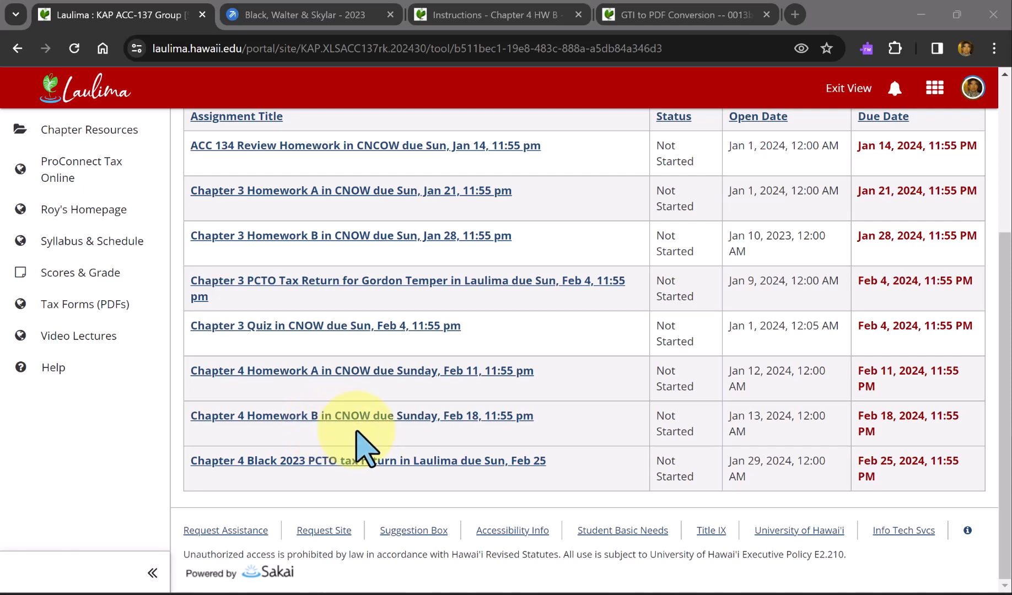
Open the Chapter 4 2023 PCTO tax return assignment due Feb 25 and review its instructions, hints and the textbook problem PDF.
left_click(334, 466)
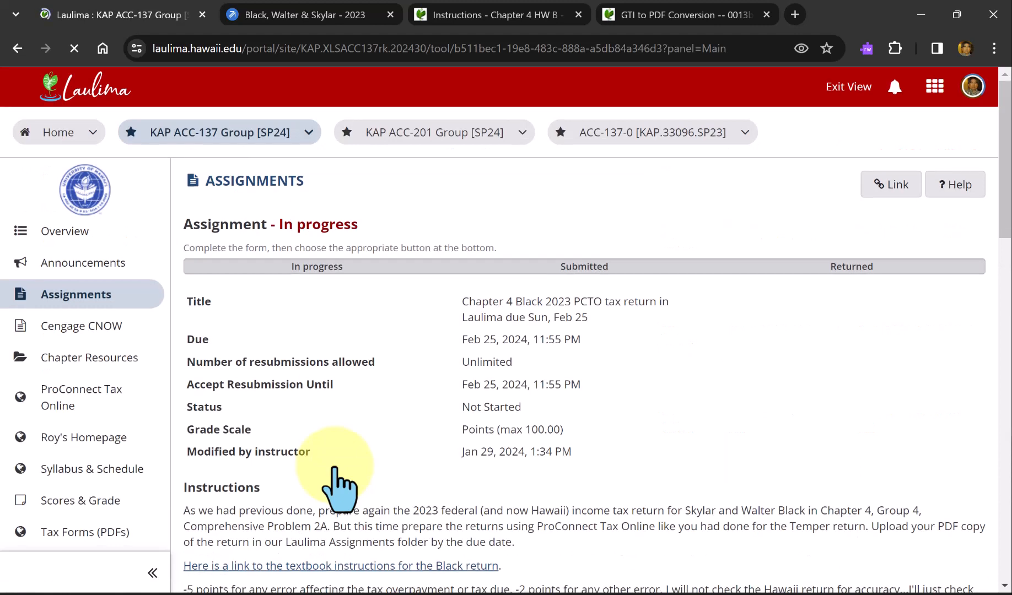
scroll(337, 483, "down", 3)
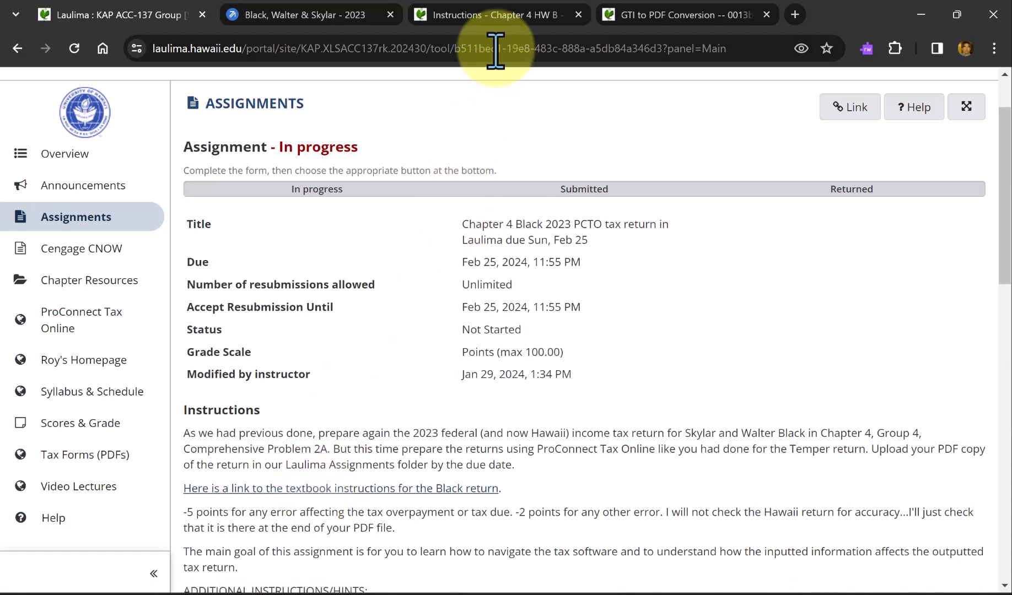
left_click(490, 22)
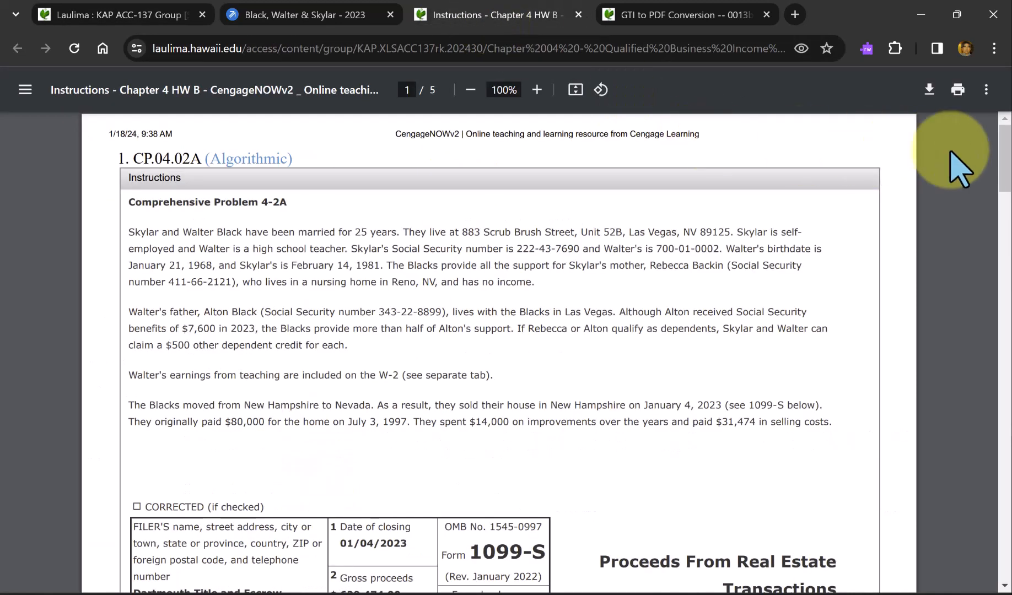
left_click_drag(1007, 157, 1003, 129)
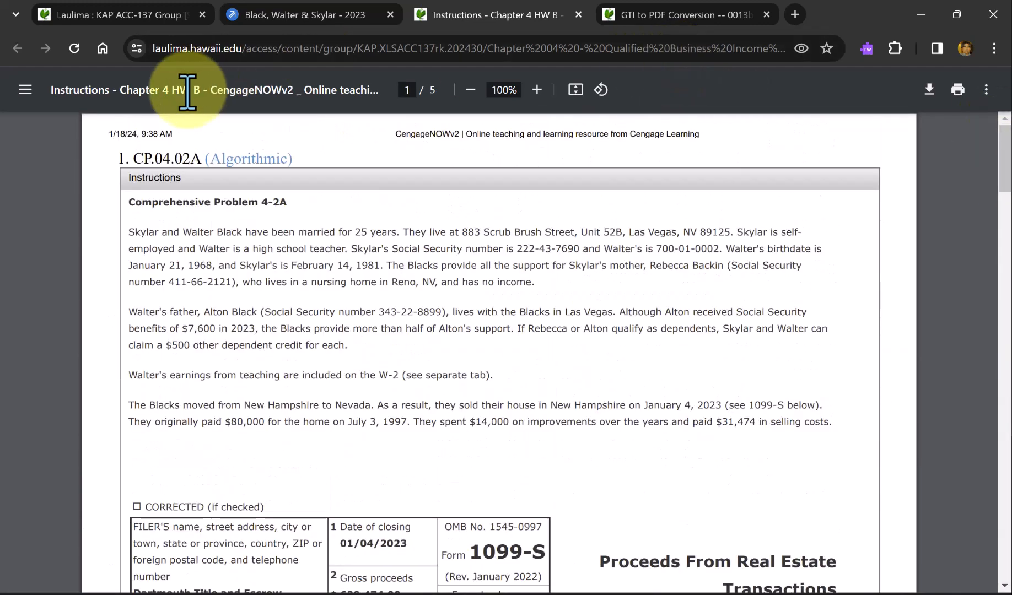
left_click(125, 15)
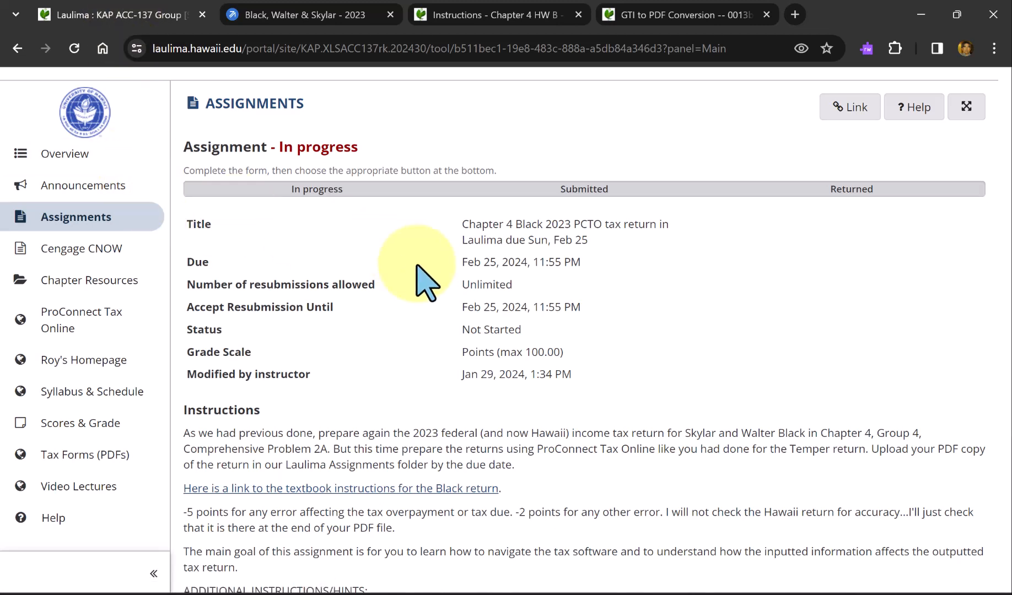
scroll(447, 315, "down", 2)
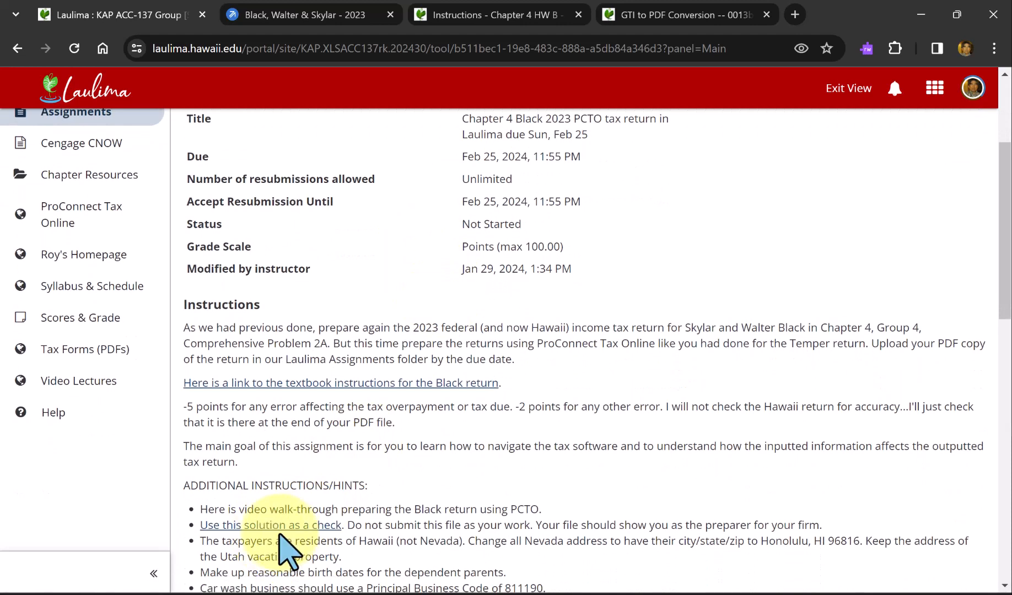
Examine the solution PDF, comparing the federal Form 1040 pages with the Hawaii Form N-11 section.
left_click(653, 16)
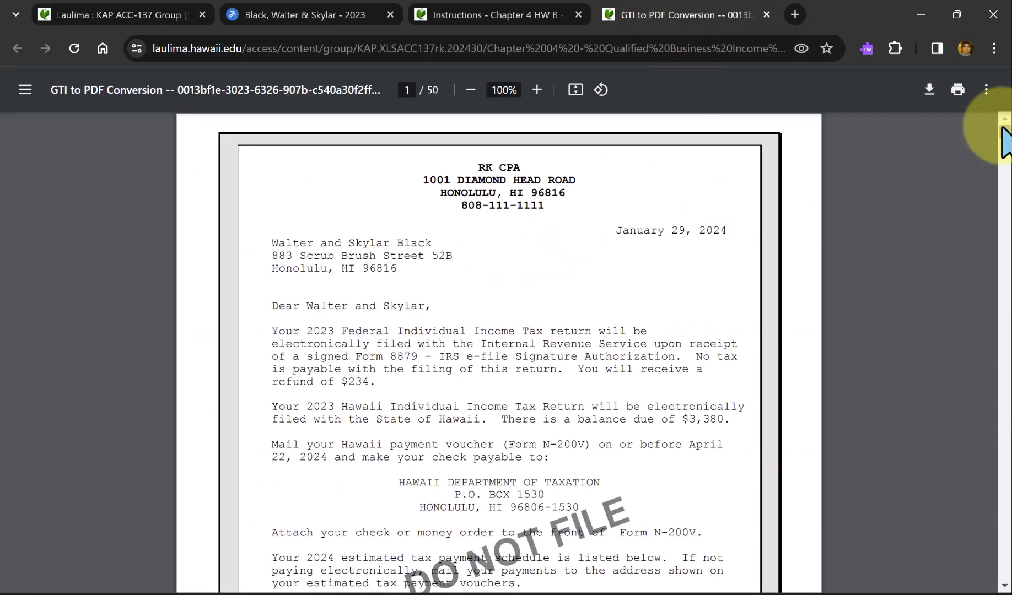
left_click_drag(1004, 133, 990, 289)
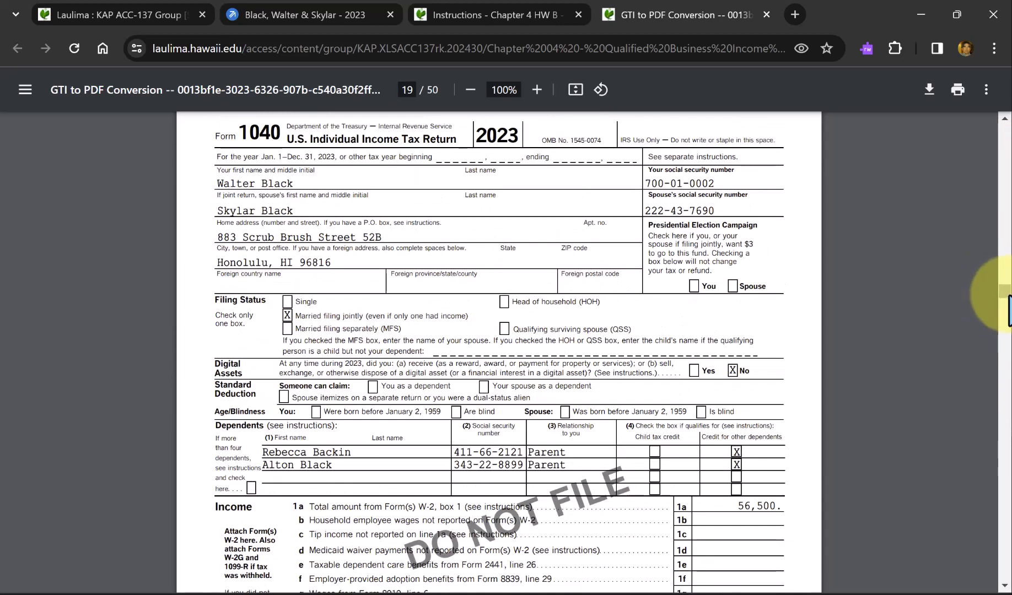
left_click_drag(1007, 300, 992, 483)
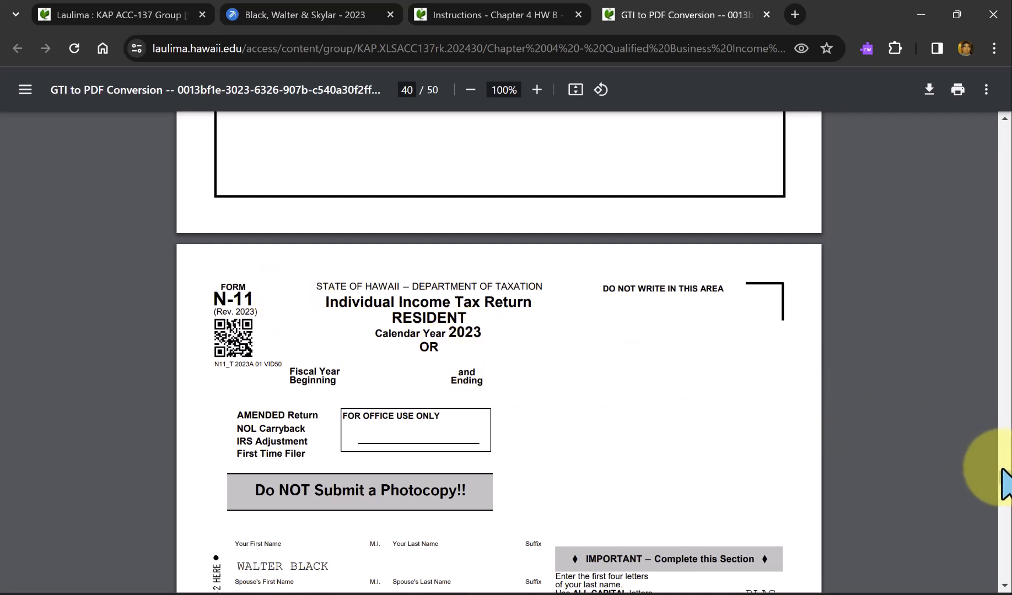
left_click_drag(1006, 480, 985, 295)
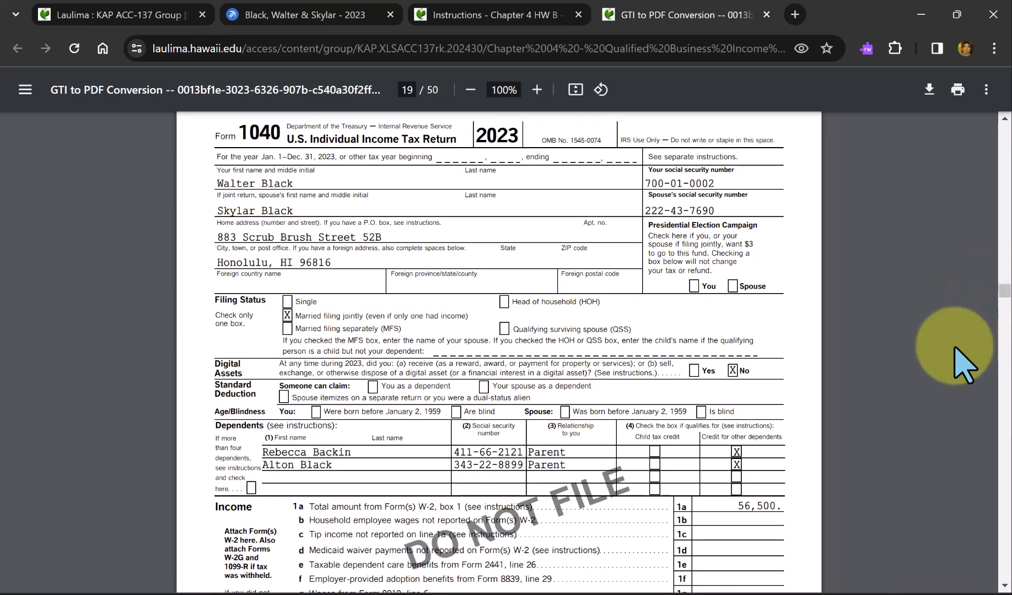
scroll(955, 348, "down", 5)
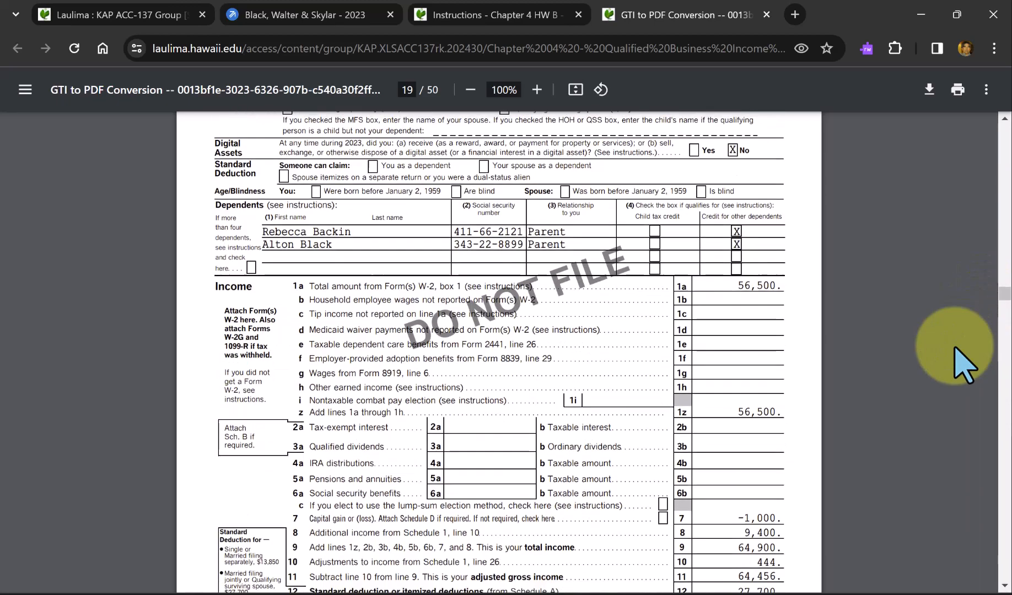
scroll(965, 365, "down", 3)
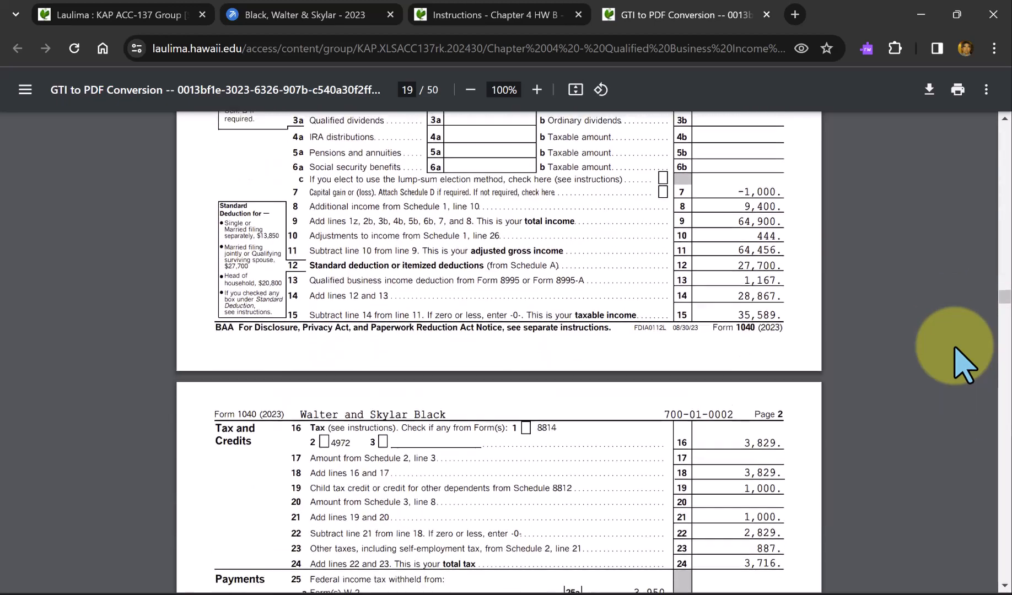
scroll(964, 364, "up", 1)
scroll(964, 365, "up", 5)
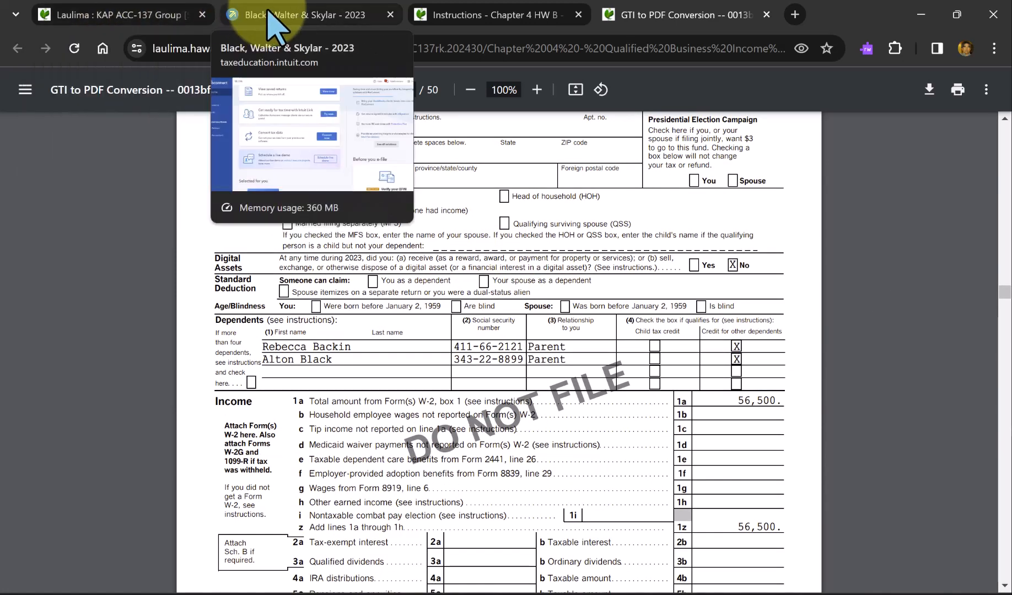
Switch to ProConnect, sort the client list by client name, and open the profile of the Chapter 4 taxpayer.
left_click(272, 23)
scroll(327, 171, "up", 3)
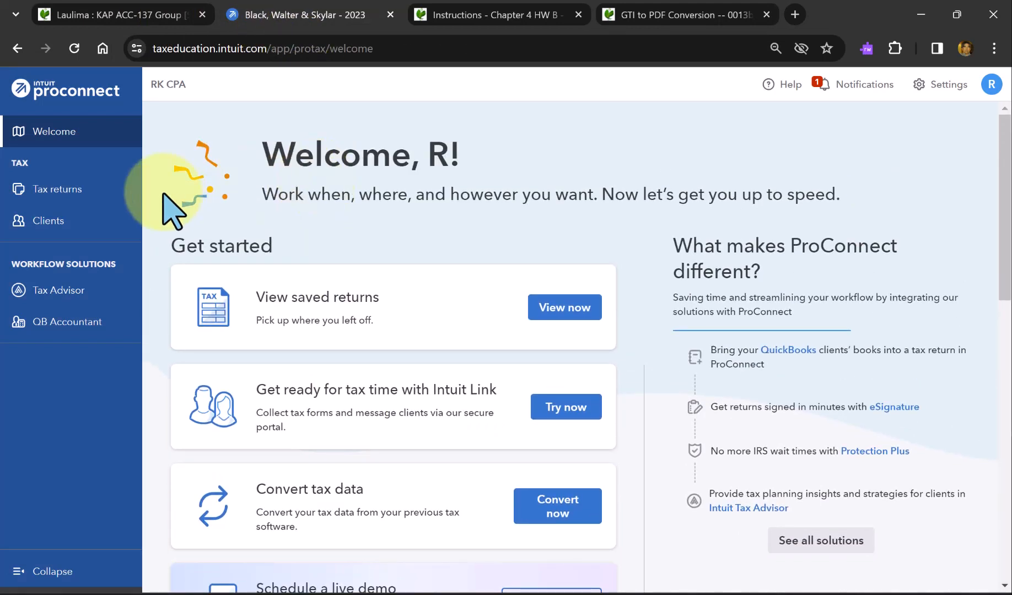
left_click(43, 220)
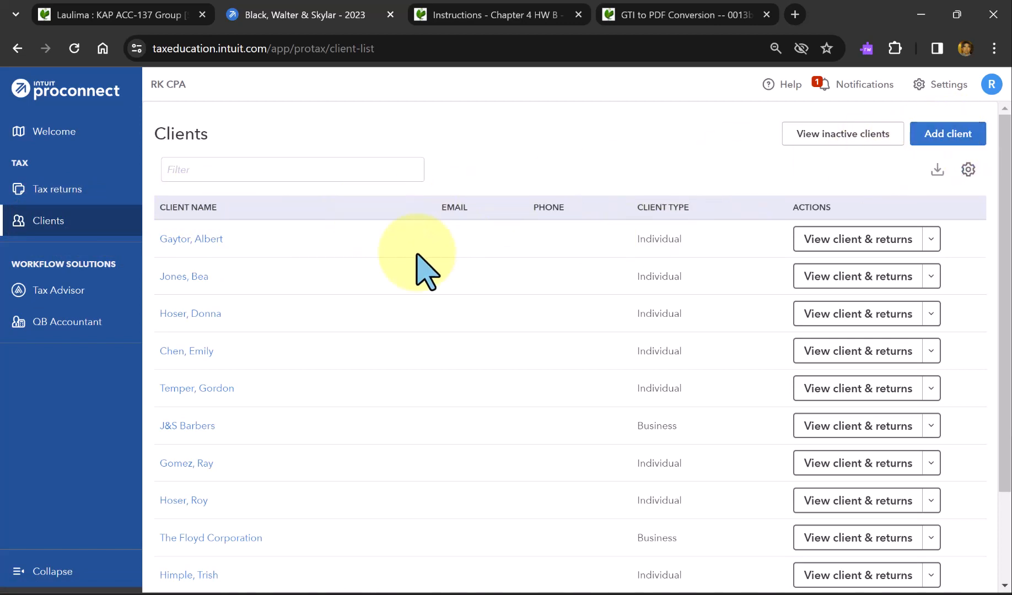
scroll(416, 264, "down", 3)
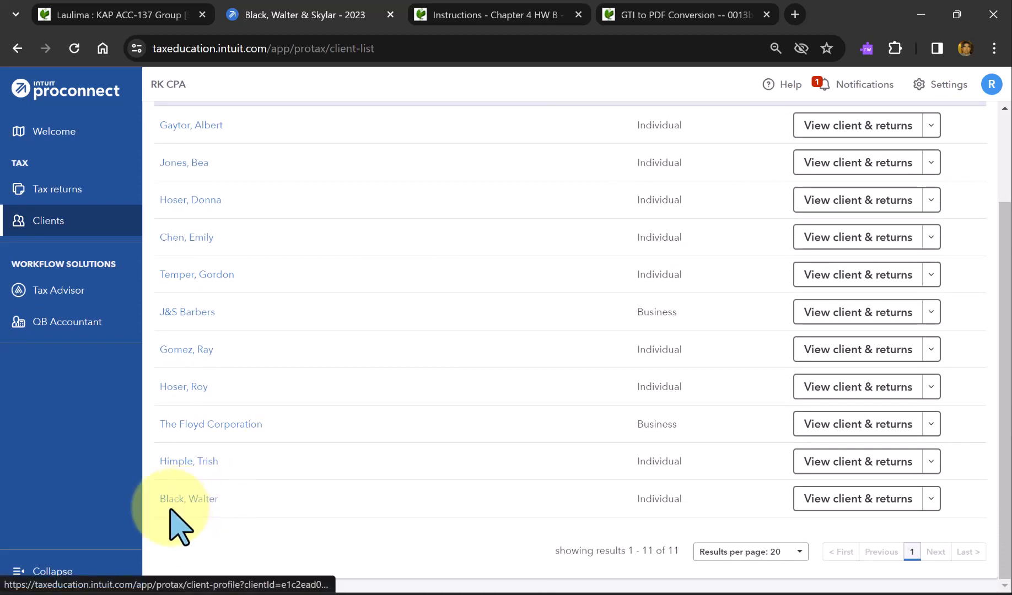
scroll(187, 507, "up", 3)
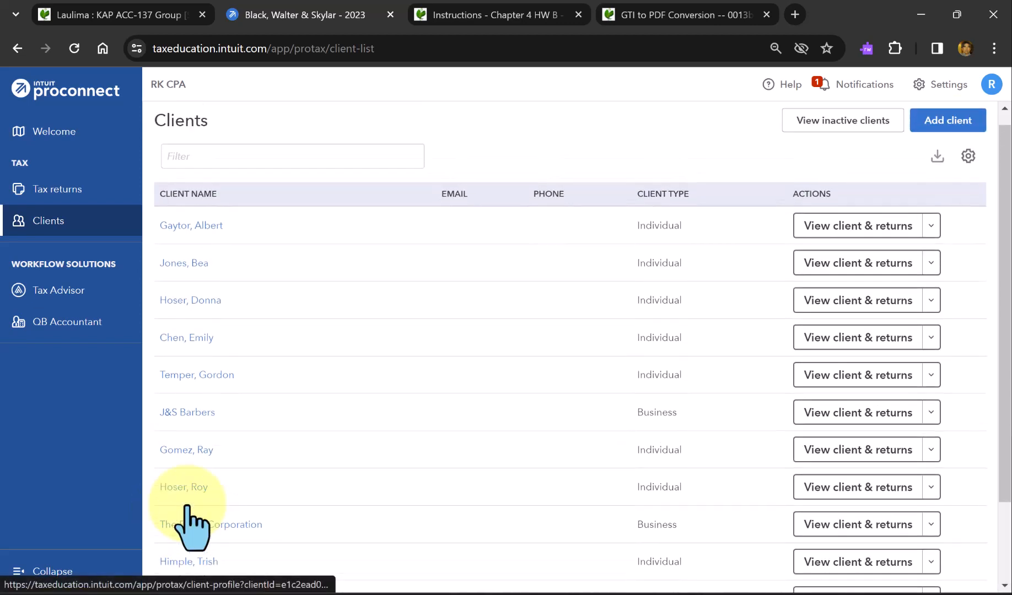
left_click(175, 208)
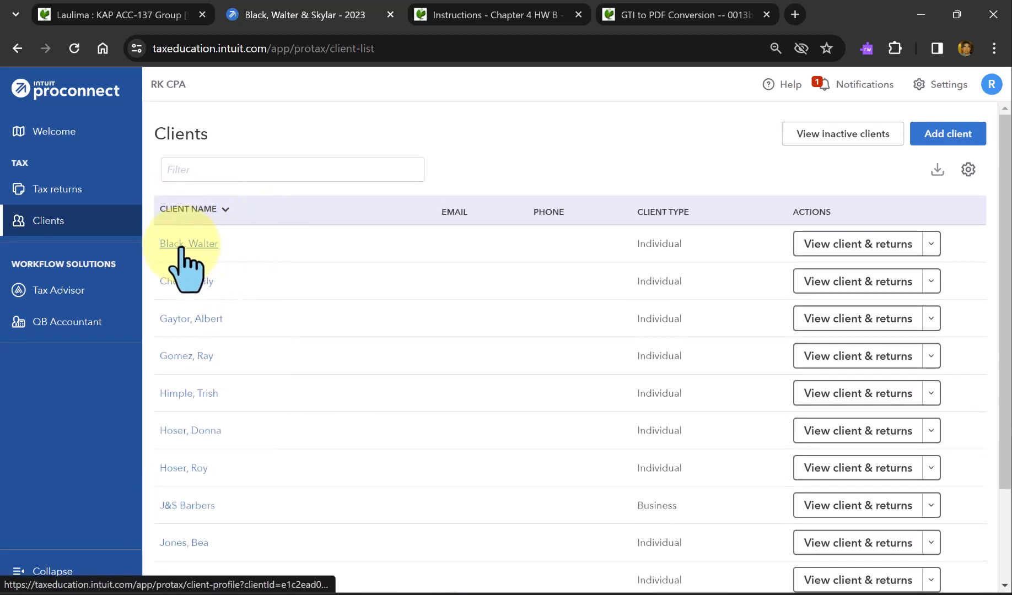
left_click(186, 244)
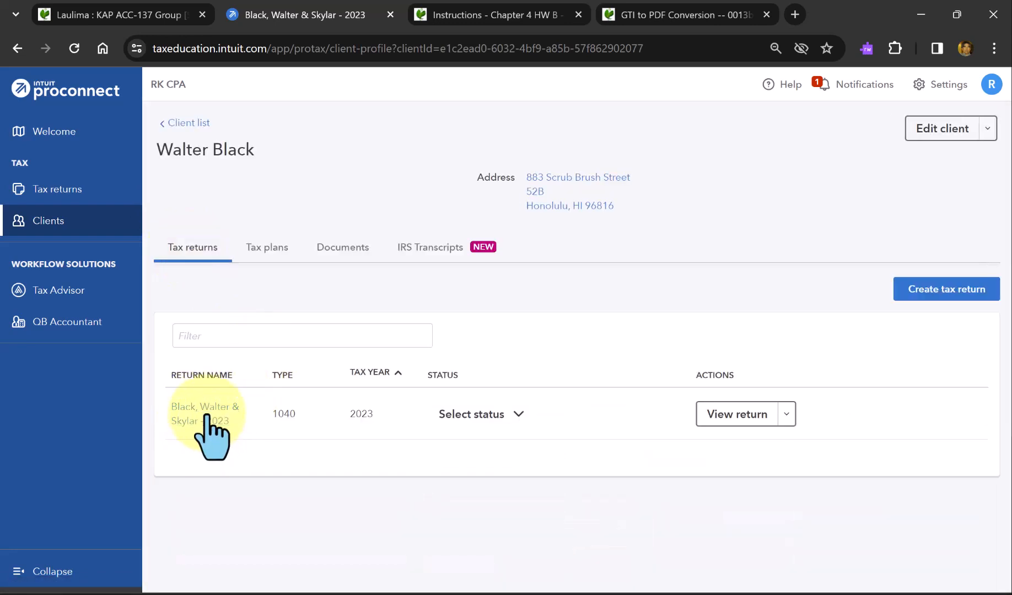
left_click(218, 419)
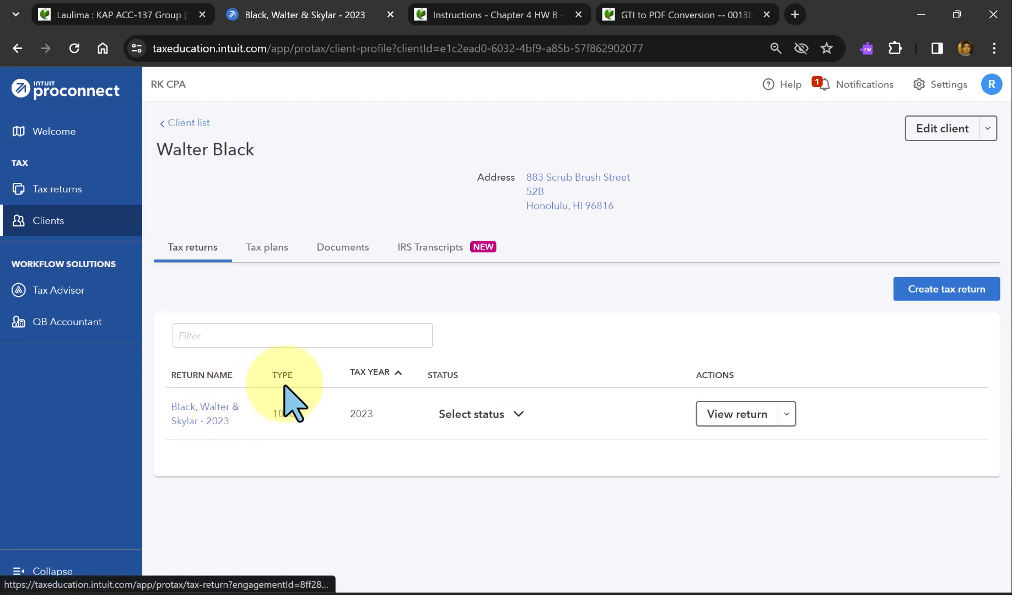
Review the taxpayer's client information form, including the address and contact fields, and close it without changes.
left_click(948, 142)
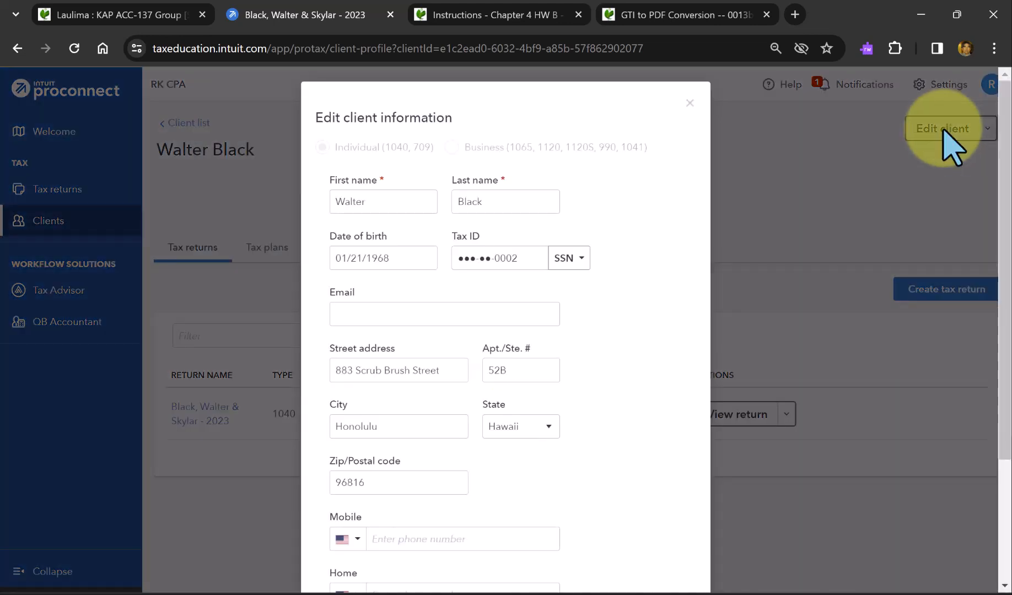
scroll(659, 232, "down", 1)
scroll(574, 243, "down", 1)
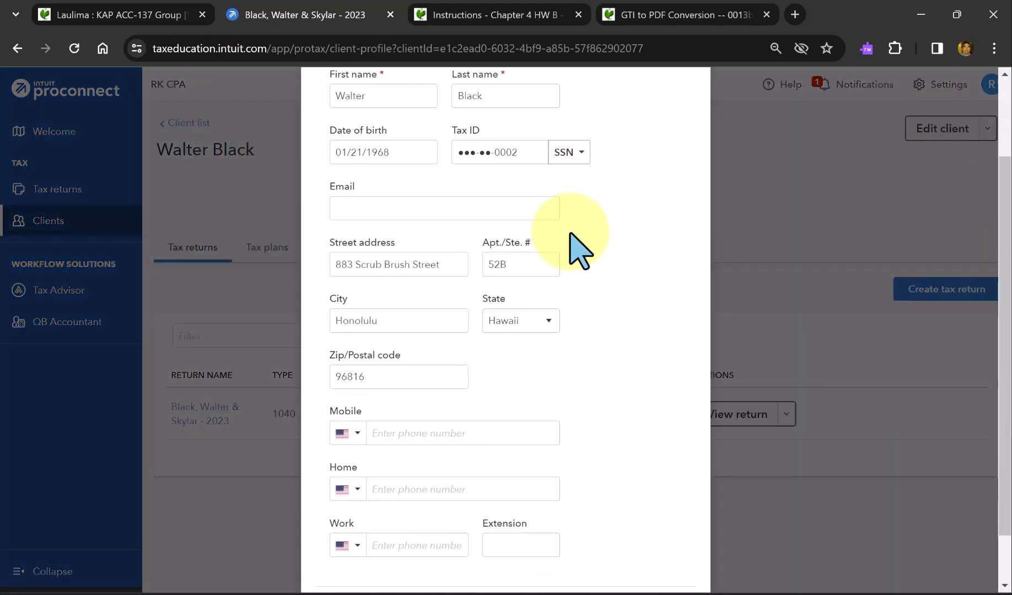
scroll(579, 251, "down", 1)
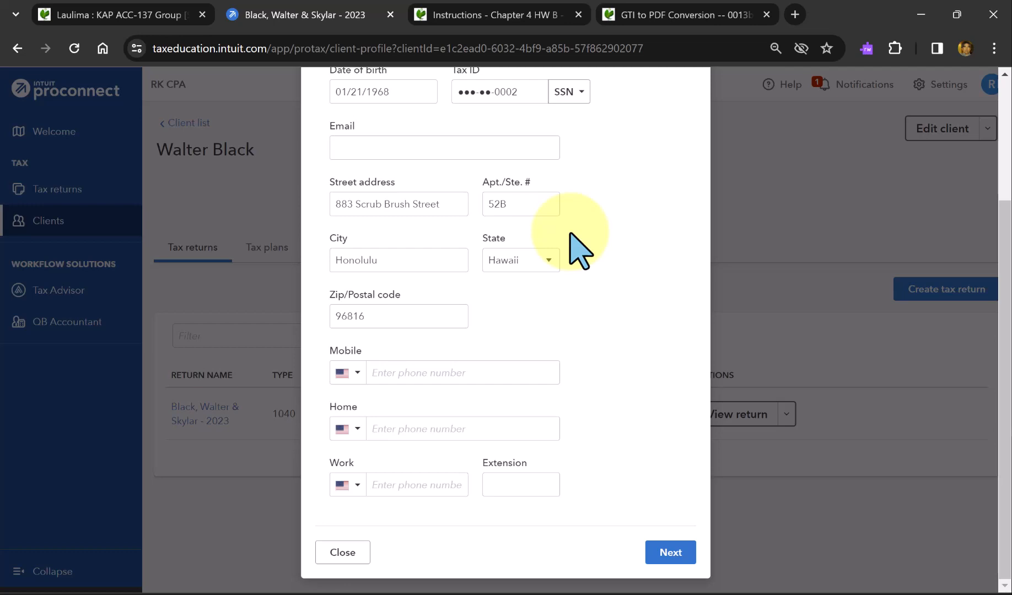
scroll(571, 237, "up", 3)
scroll(578, 265, "down", 3)
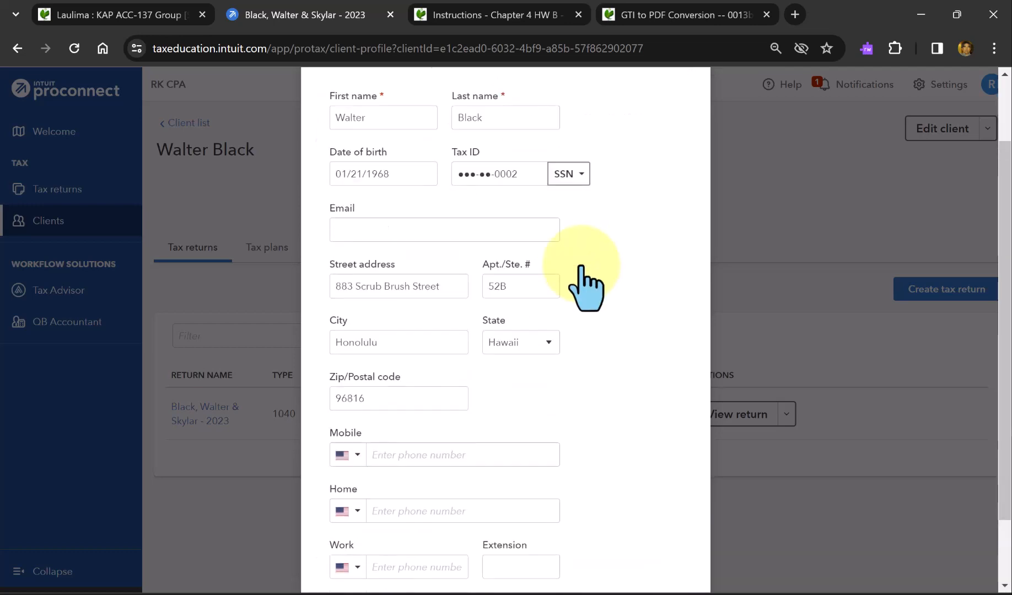
left_click(357, 555)
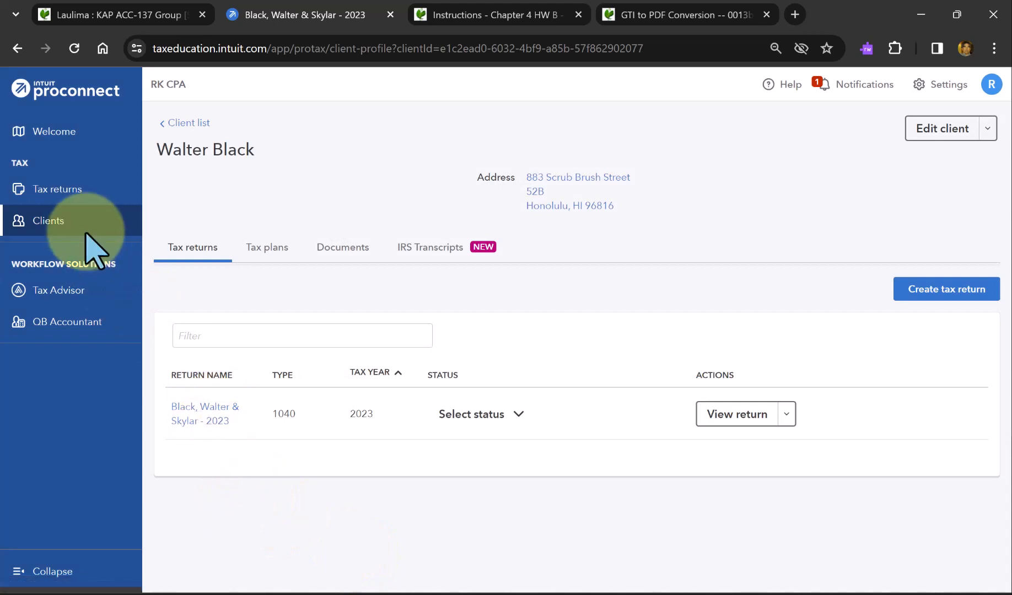
Open the Chapter 4 couple's 1040 return from the list of 2023 tax returns.
left_click(47, 190)
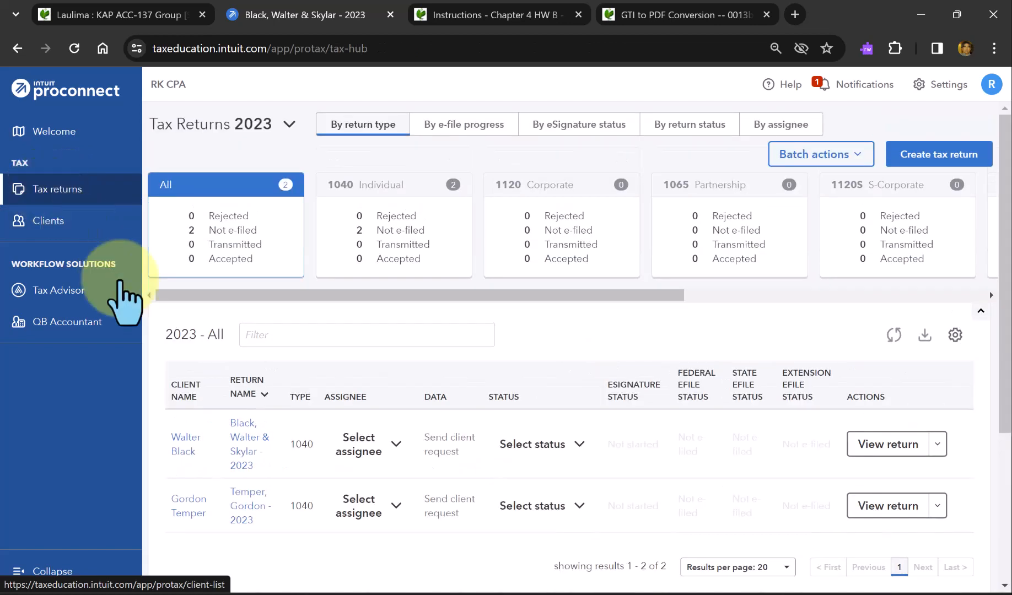
scroll(226, 515, "down", 1)
scroll(224, 515, "down", 3)
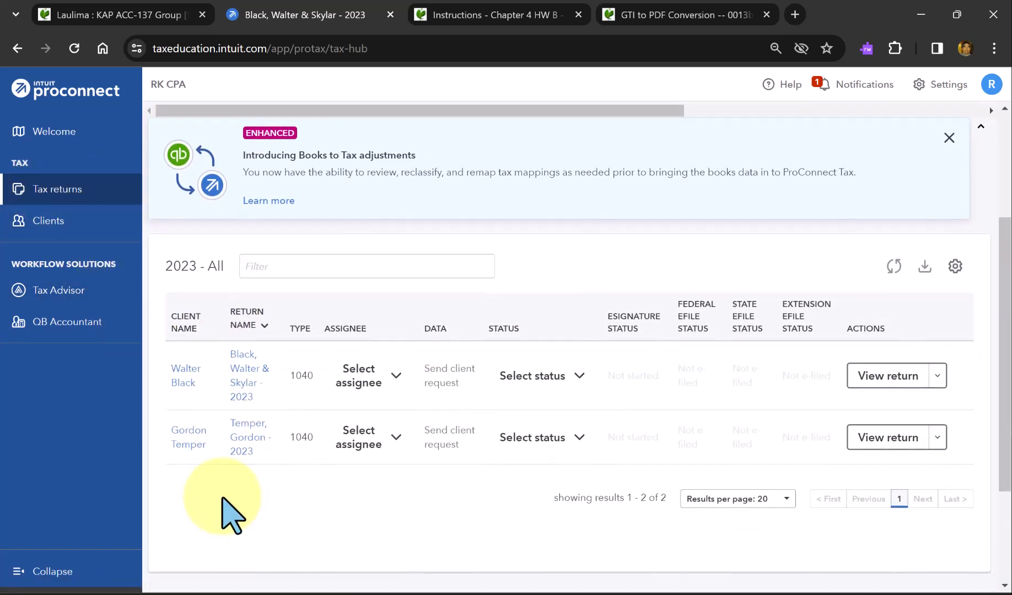
left_click(242, 443)
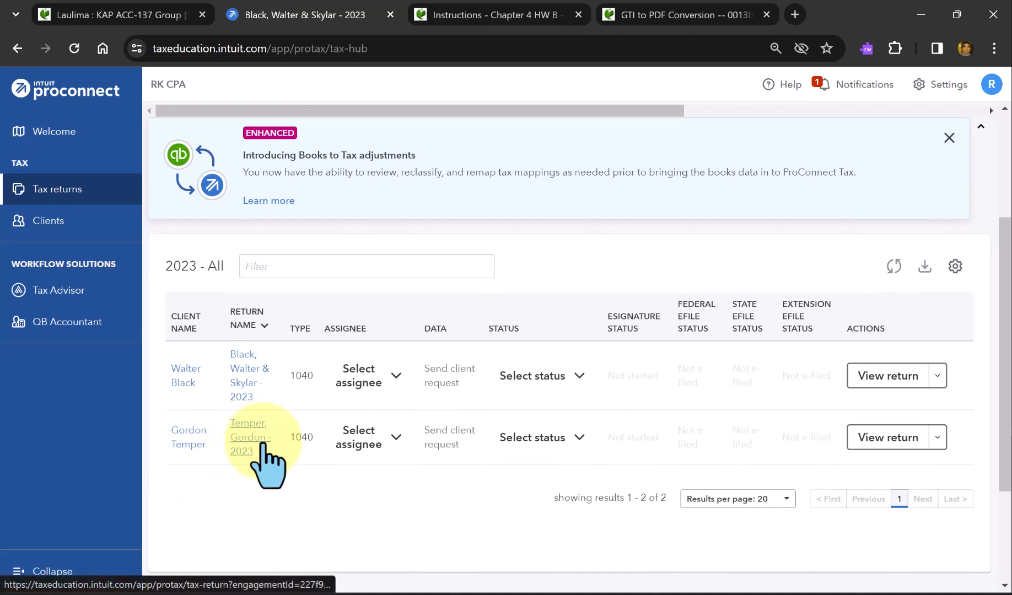
left_click(246, 374)
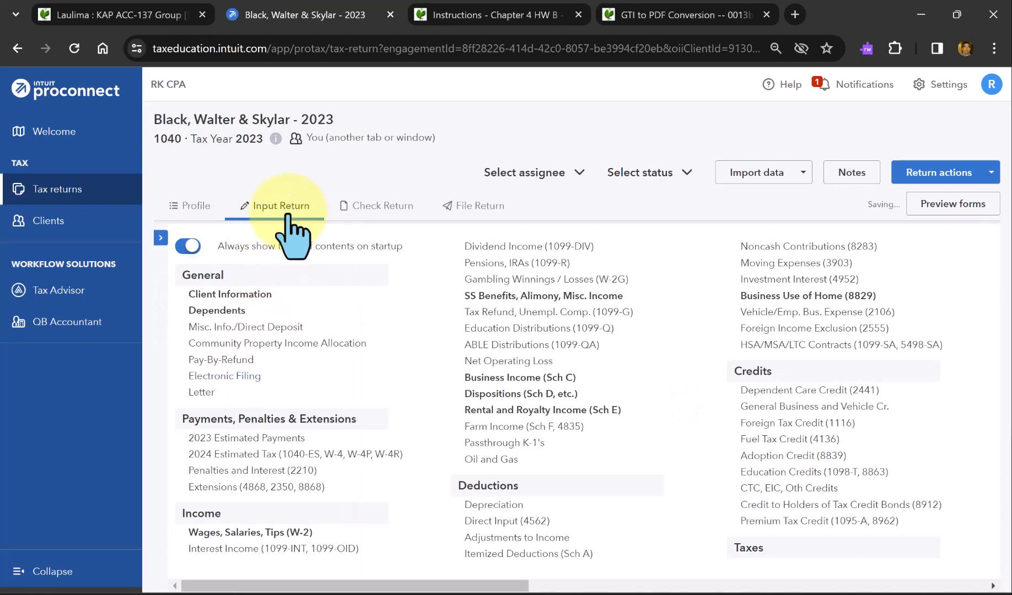
Review the return's profile, checking the Federal and Hawaii e-file selections and the option for adding a state return.
left_click(193, 206)
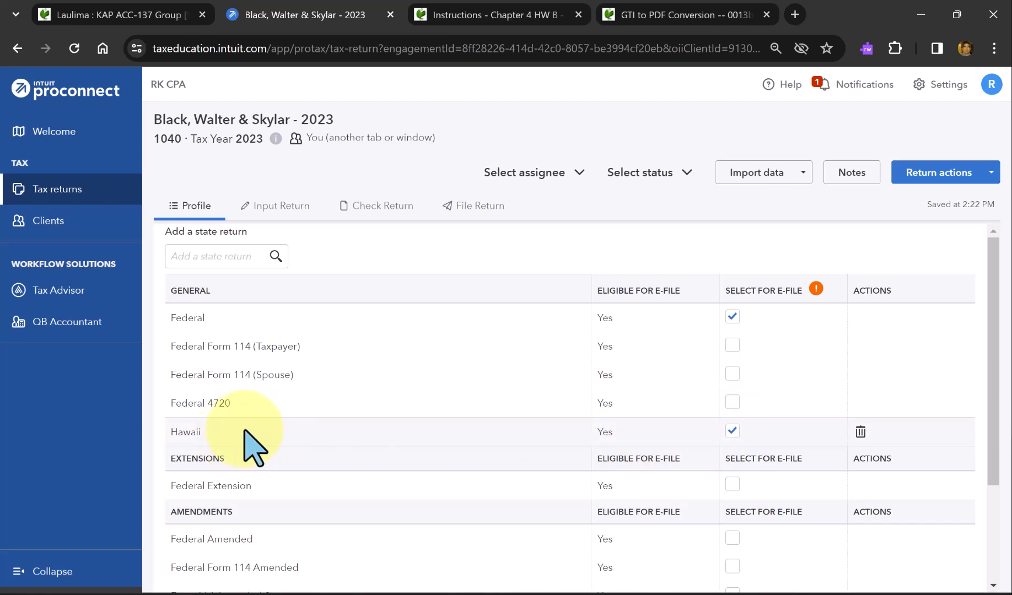
left_click(245, 257)
mouse_move(284, 309)
left_mouse_down()
mouse_move(284, 353)
mouse_move(281, 315)
left_mouse_up()
left_click(355, 249)
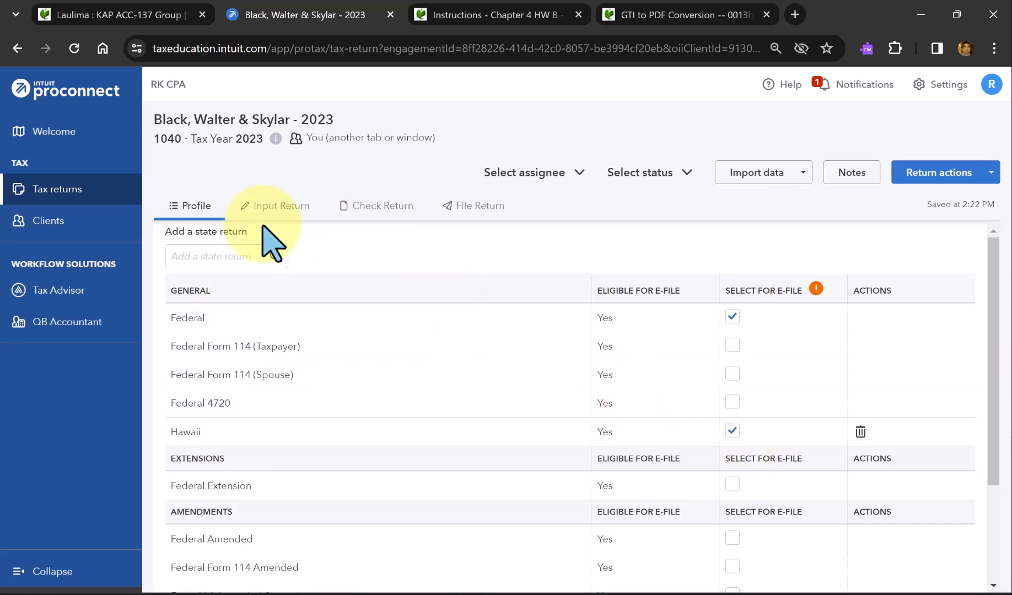
Go to the return's input section, check the collapsible navigation pane, and open the Client Information details.
left_click(274, 212)
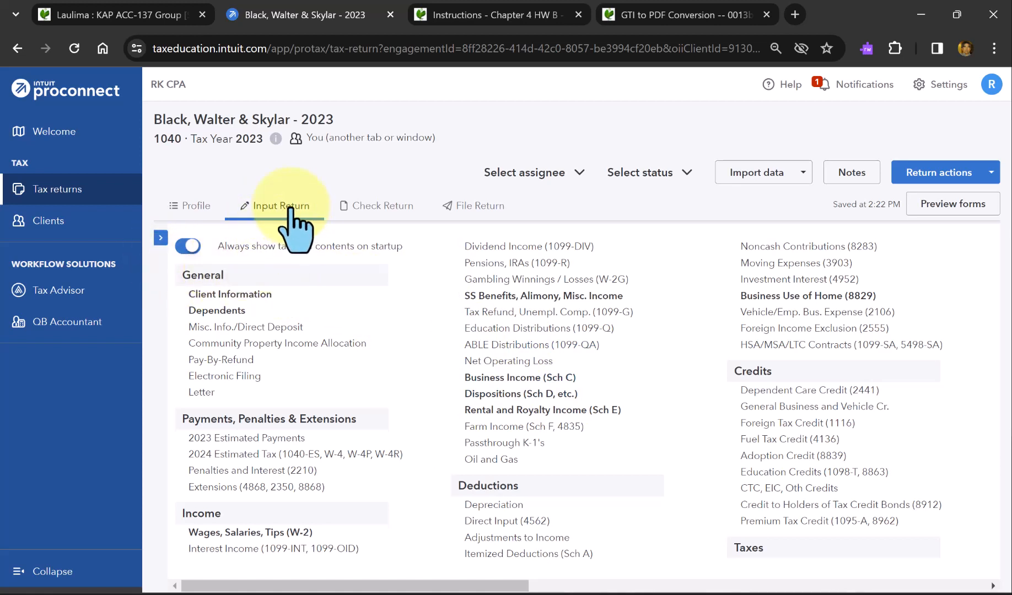
left_click(160, 238)
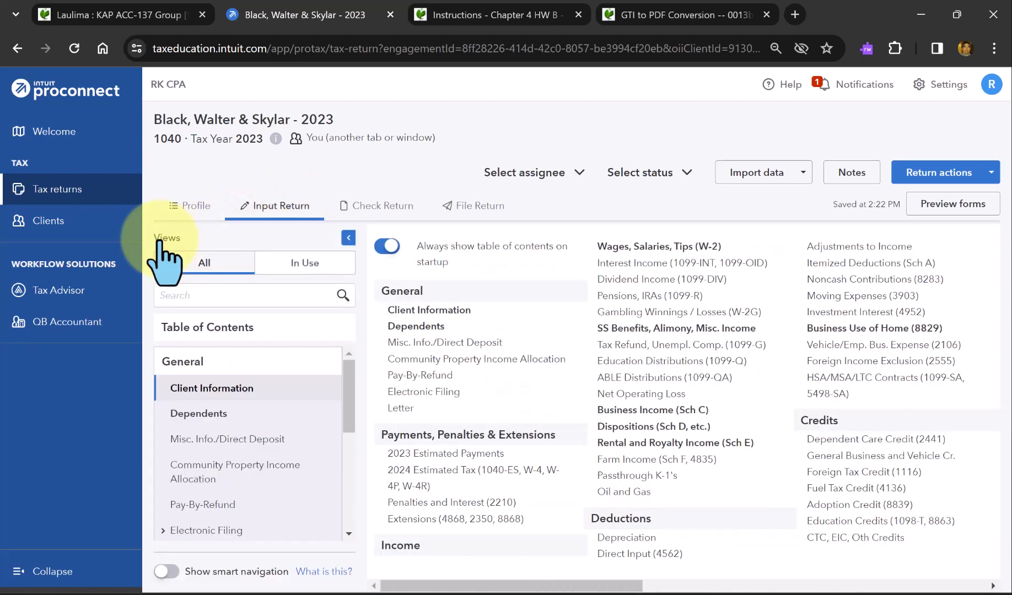
left_click(348, 238)
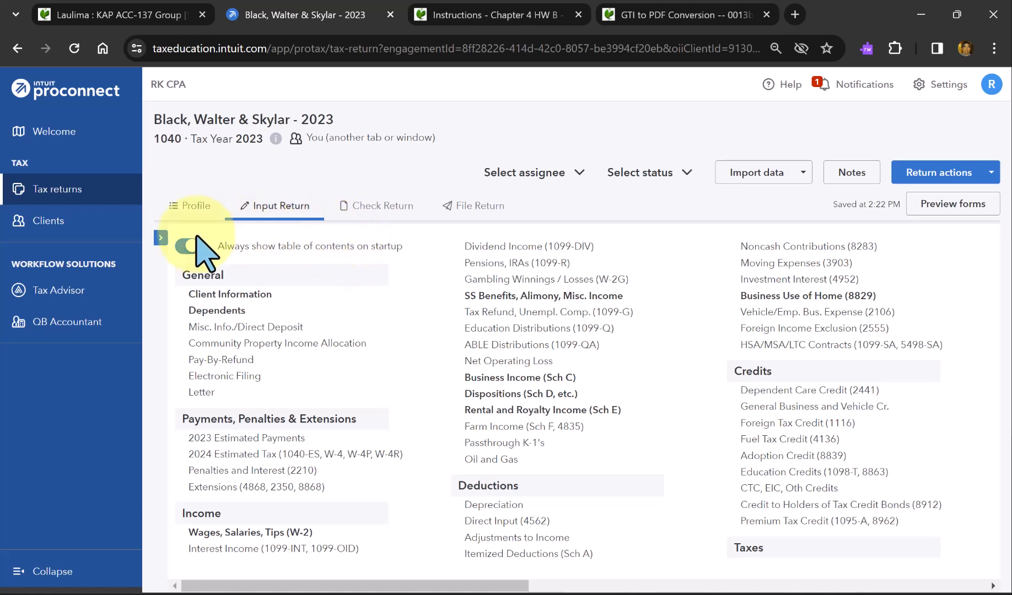
left_click(230, 294)
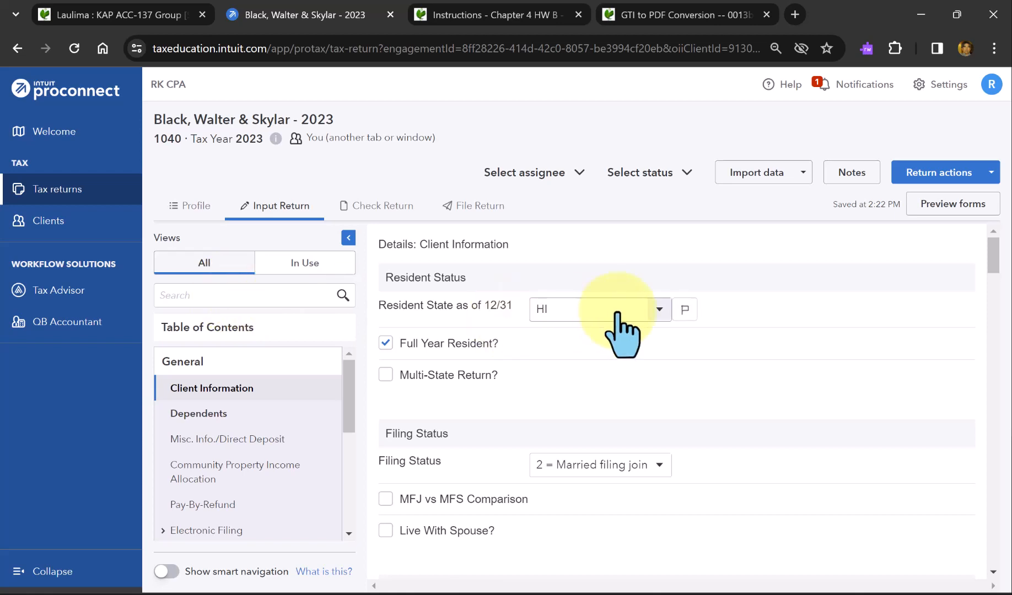
Review the client information's resident status, filing status, taxpayer details and spouse details, including occupations and dates of birth.
scroll(618, 314, "down", 1)
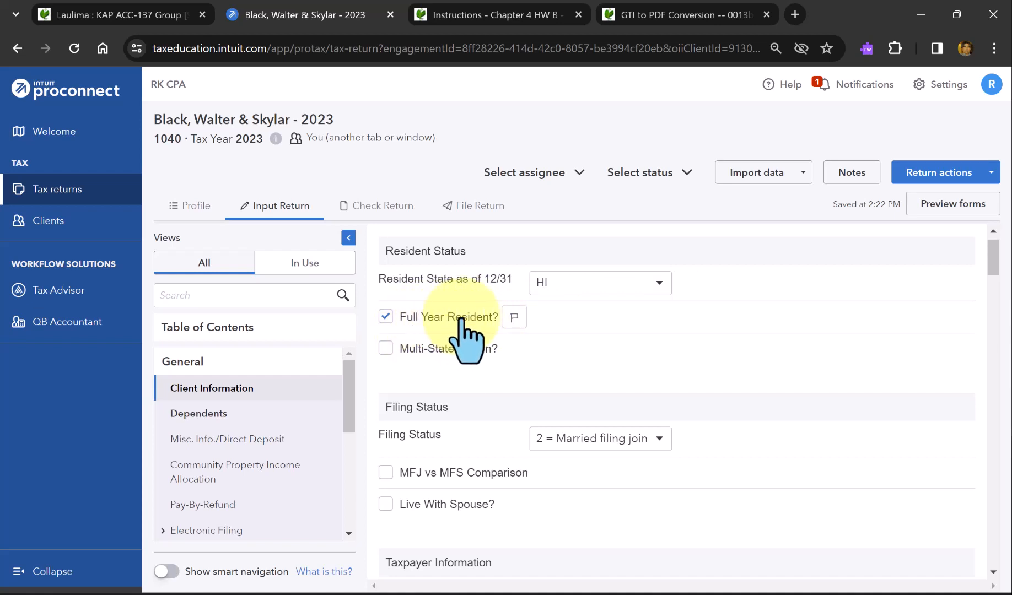
scroll(480, 336, "down", 2)
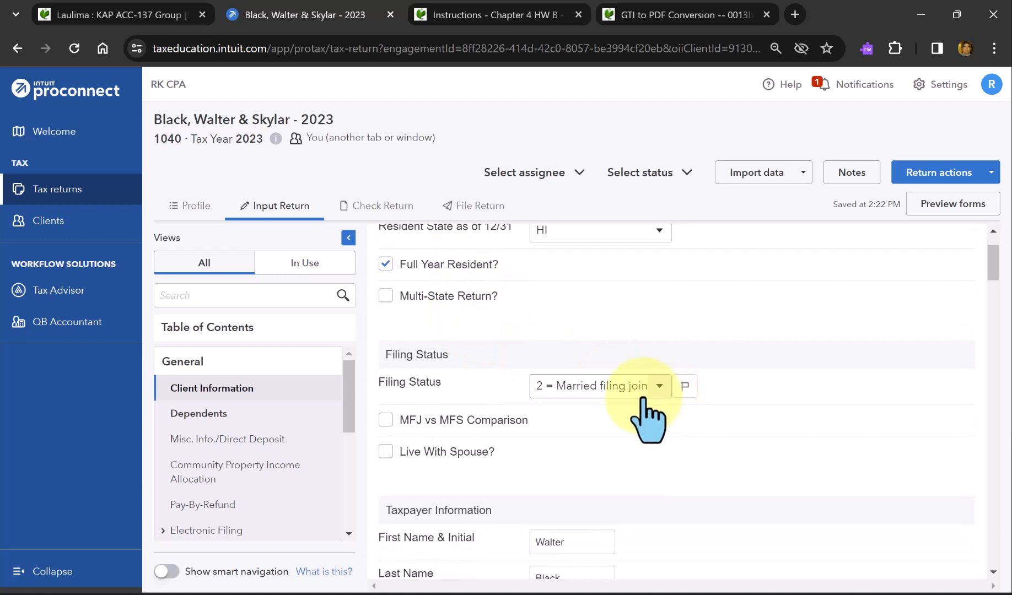
scroll(612, 413, "down", 3)
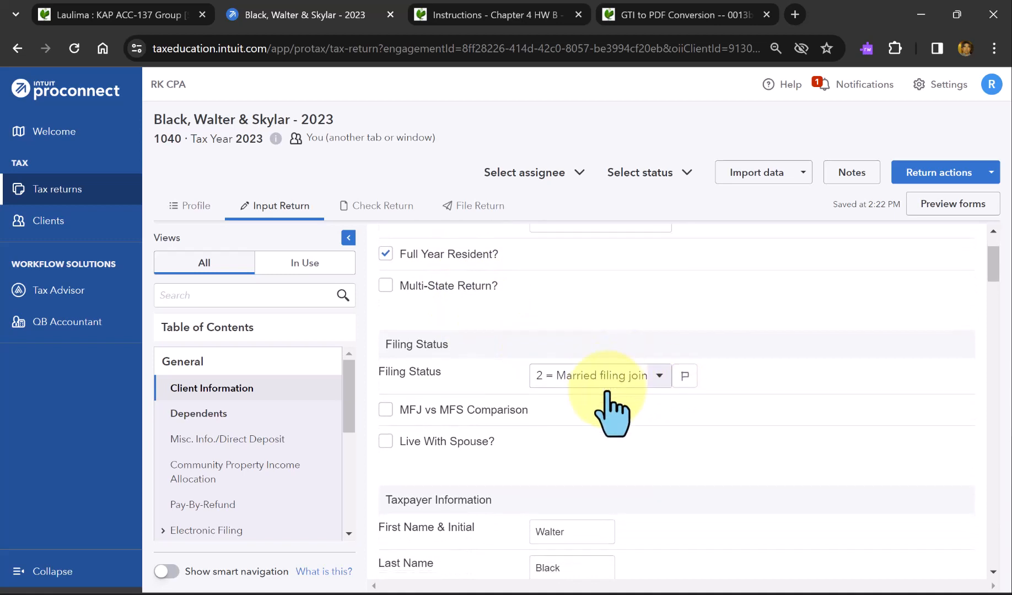
scroll(606, 392, "down", 5)
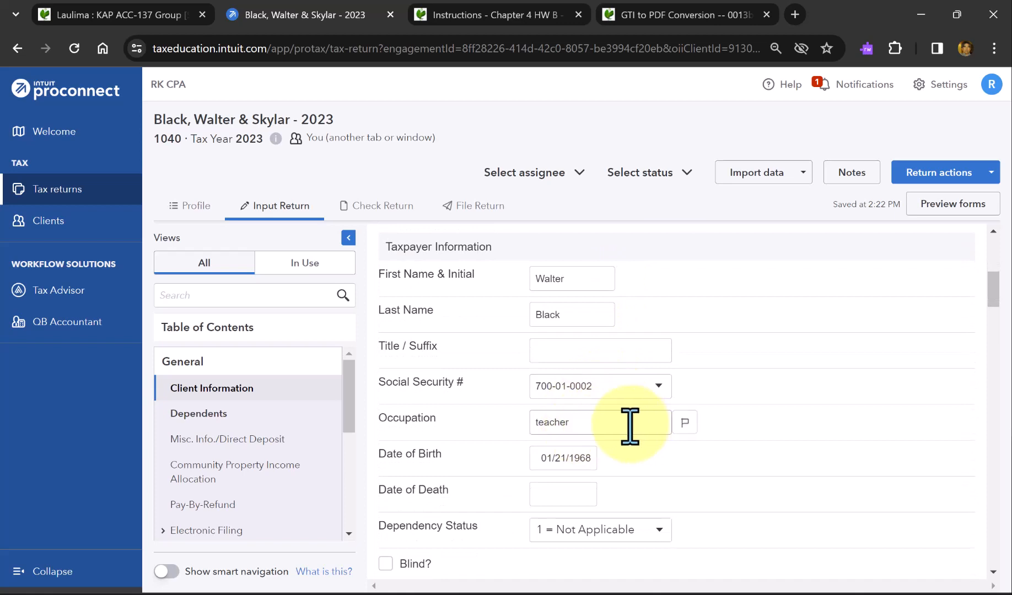
scroll(623, 419, "down", 3)
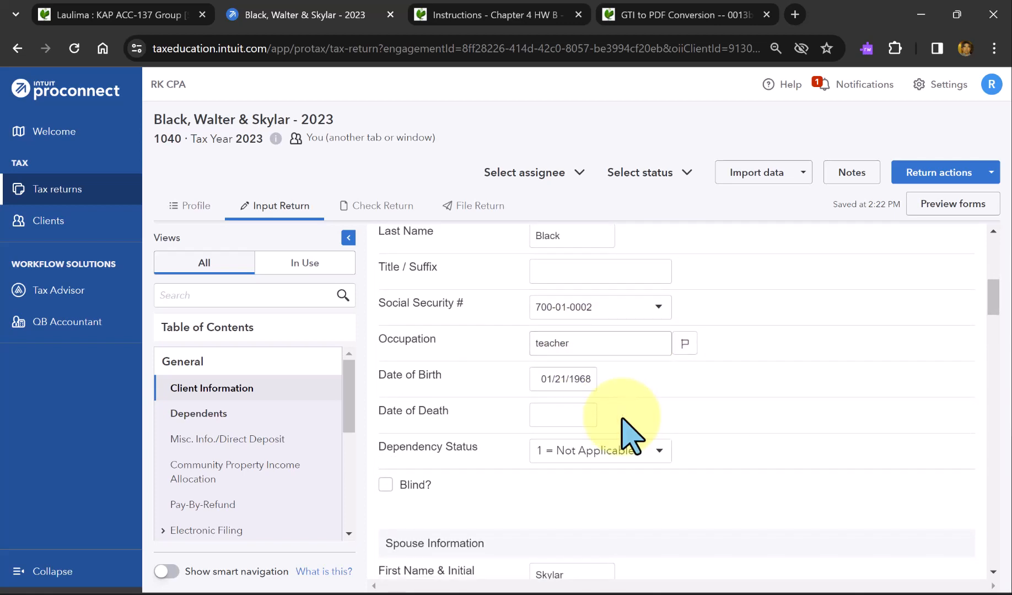
scroll(508, 388, "down", 3)
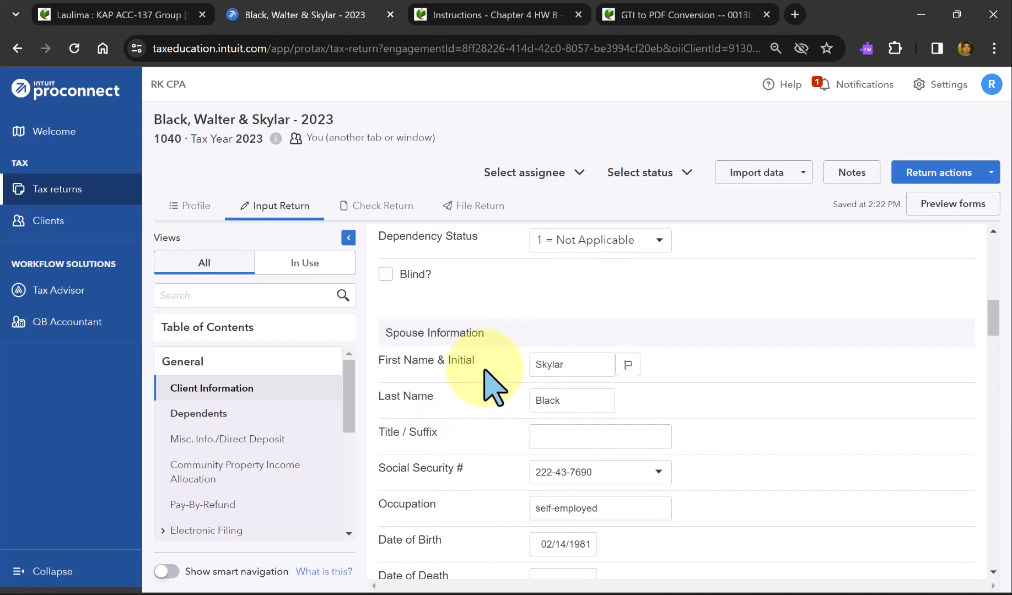
scroll(492, 389, "down", 3)
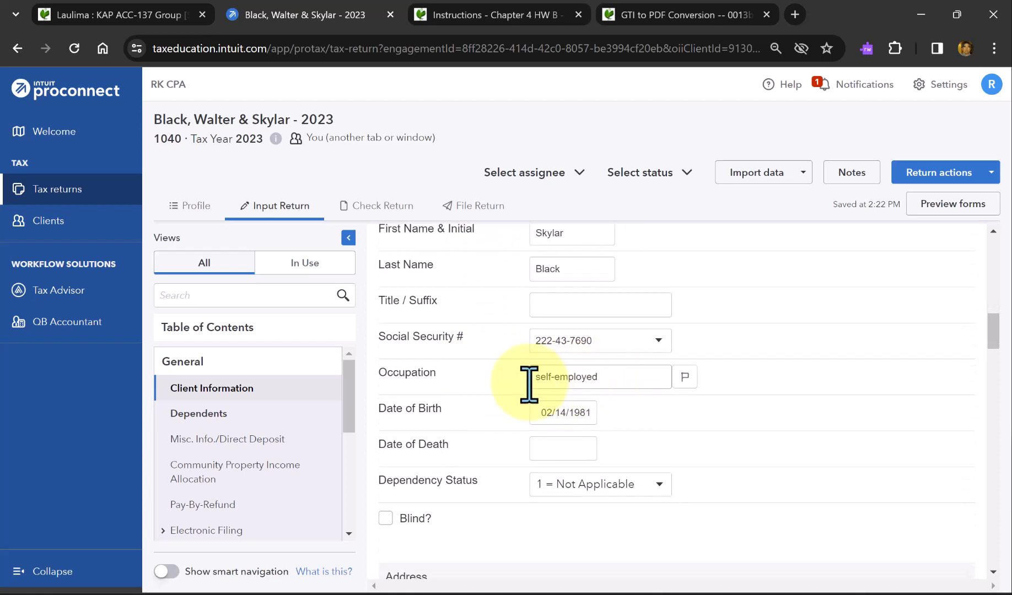
scroll(614, 383, "down", 4)
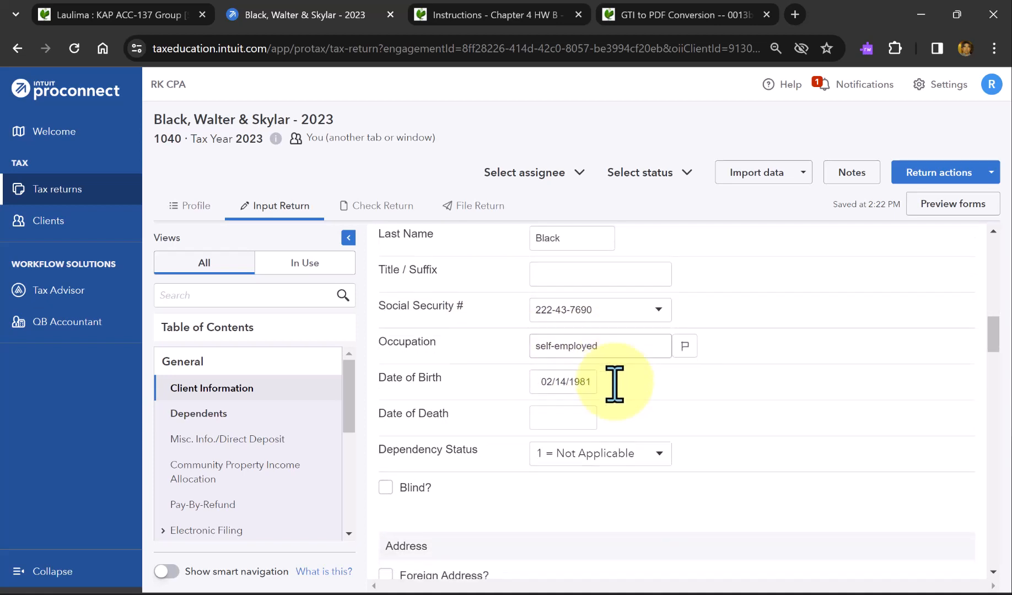
Review the address, contact and authentication sections of the client information, down to the preparer fields under Miscellaneous Info.
scroll(624, 383, "down", 2)
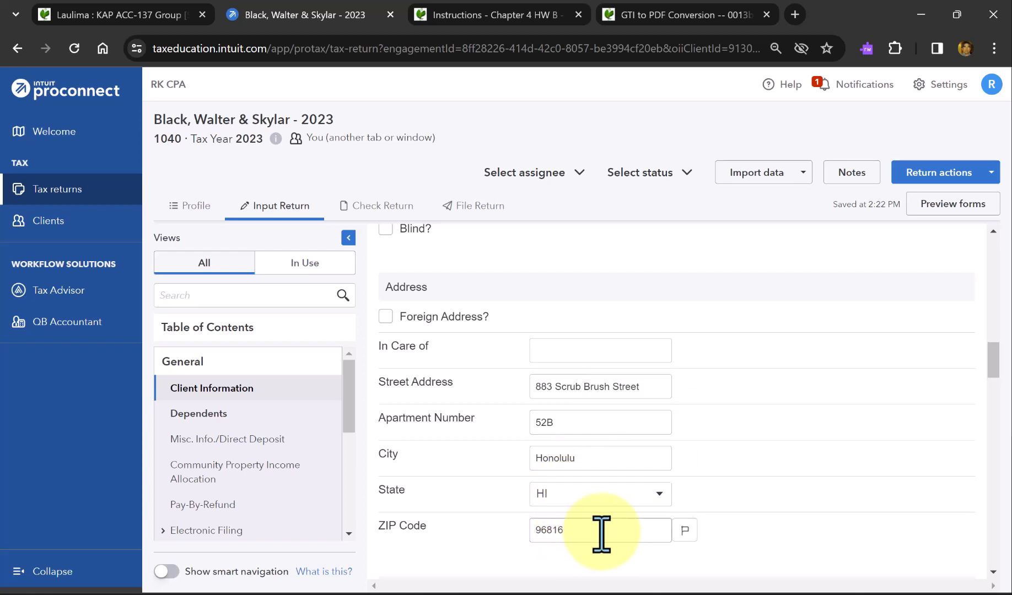
scroll(601, 535, "down", 4)
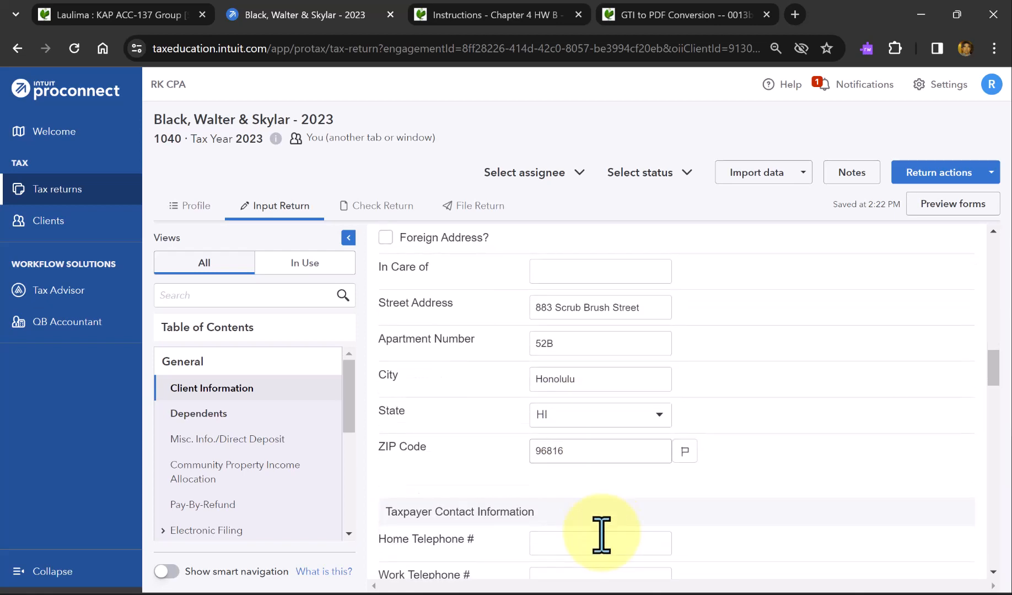
scroll(601, 535, "down", 1)
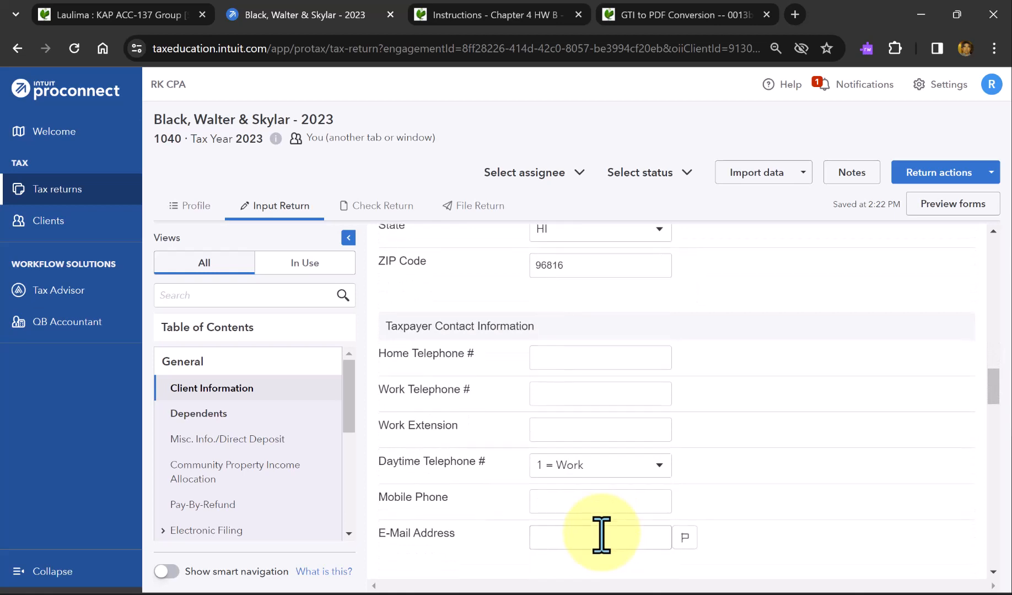
scroll(601, 535, "down", 2)
scroll(601, 535, "down", 4)
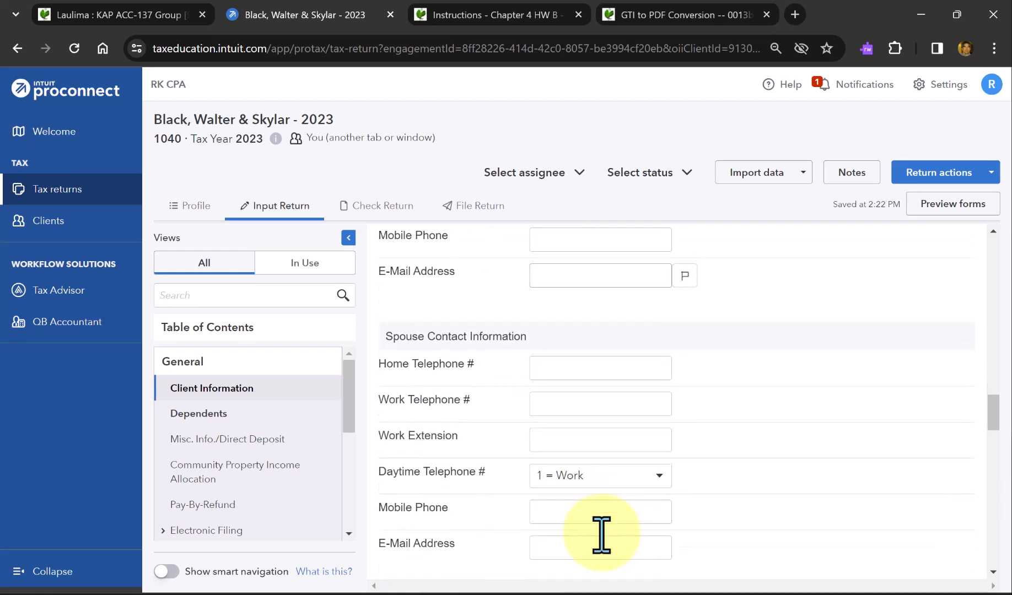
scroll(601, 534, "down", 1)
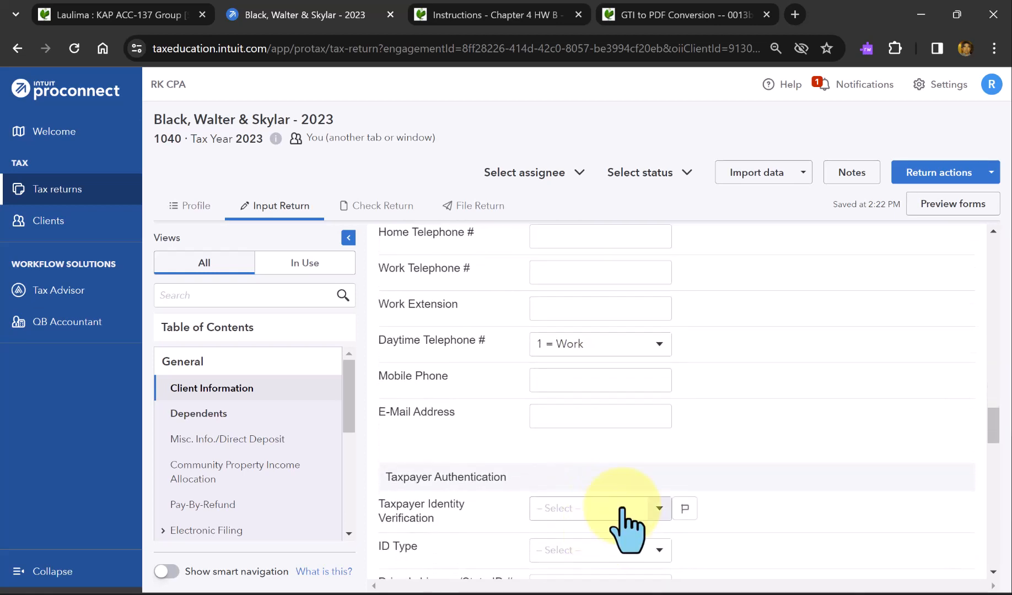
scroll(621, 510, "down", 1)
scroll(628, 523, "down", 2)
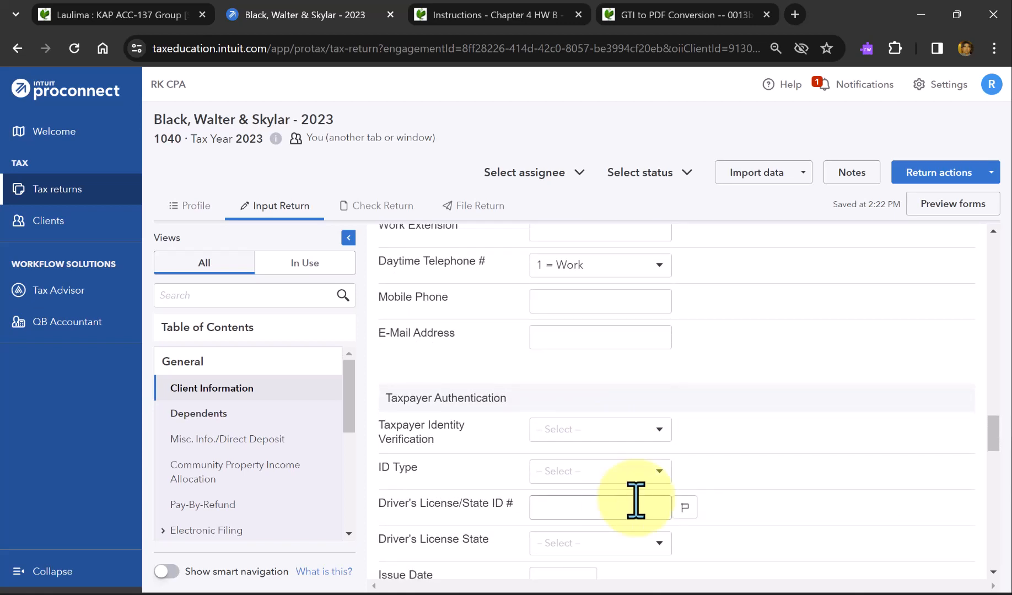
scroll(727, 468, "down", 4)
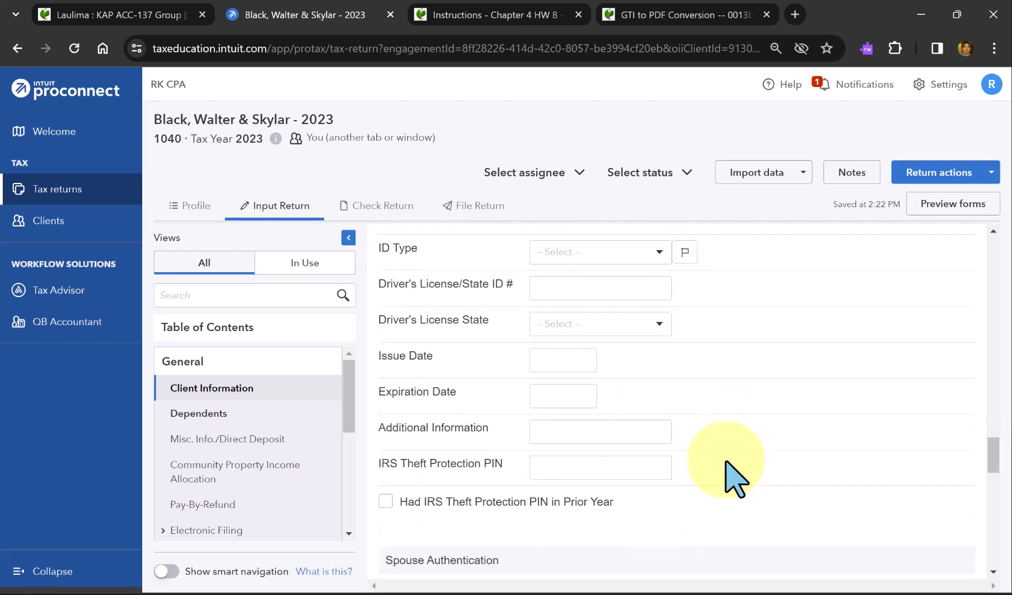
scroll(736, 478, "down", 7)
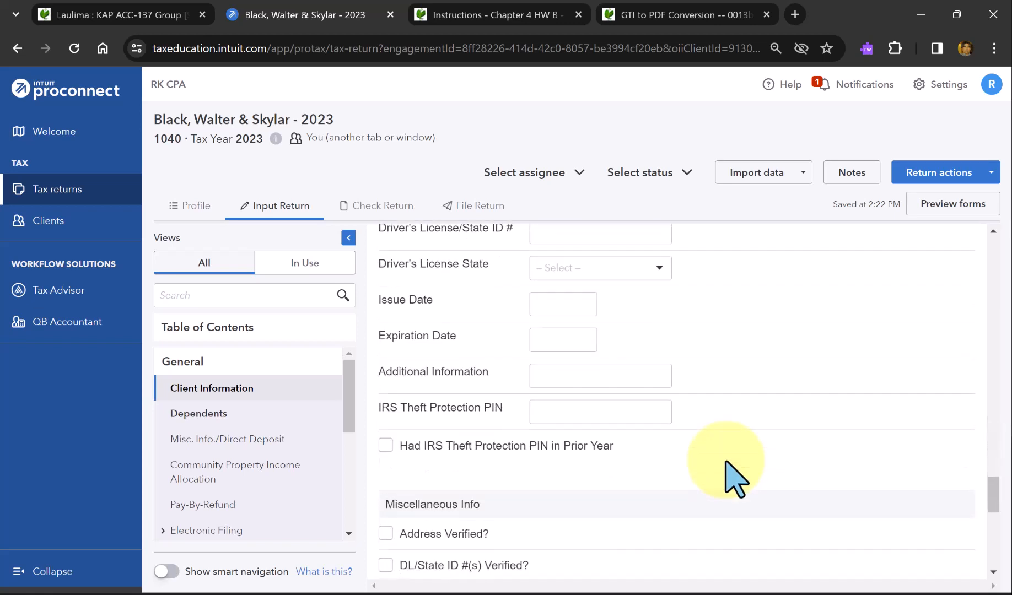
scroll(736, 478, "down", 5)
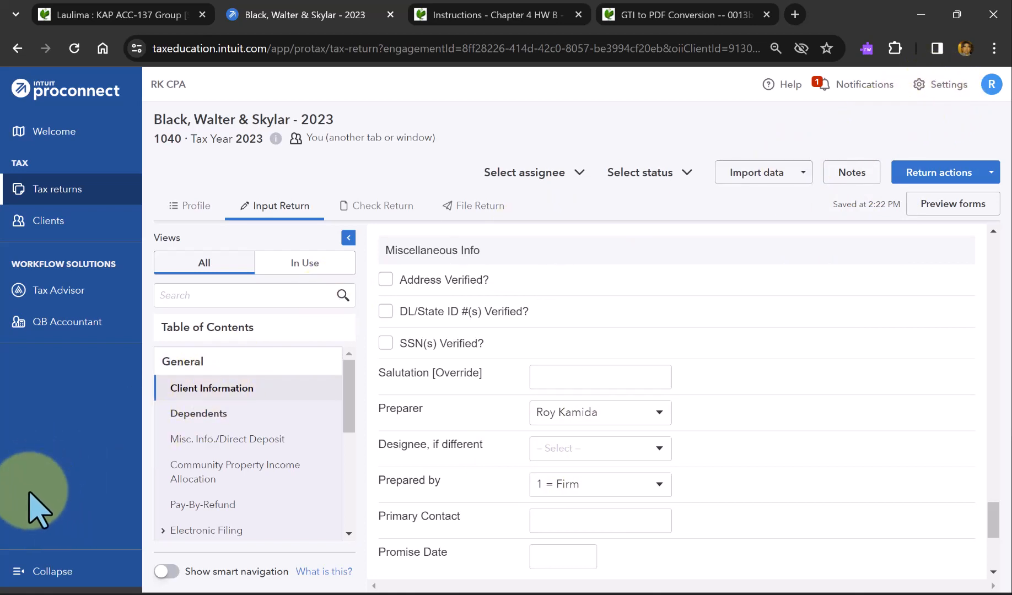
left_click(531, 369)
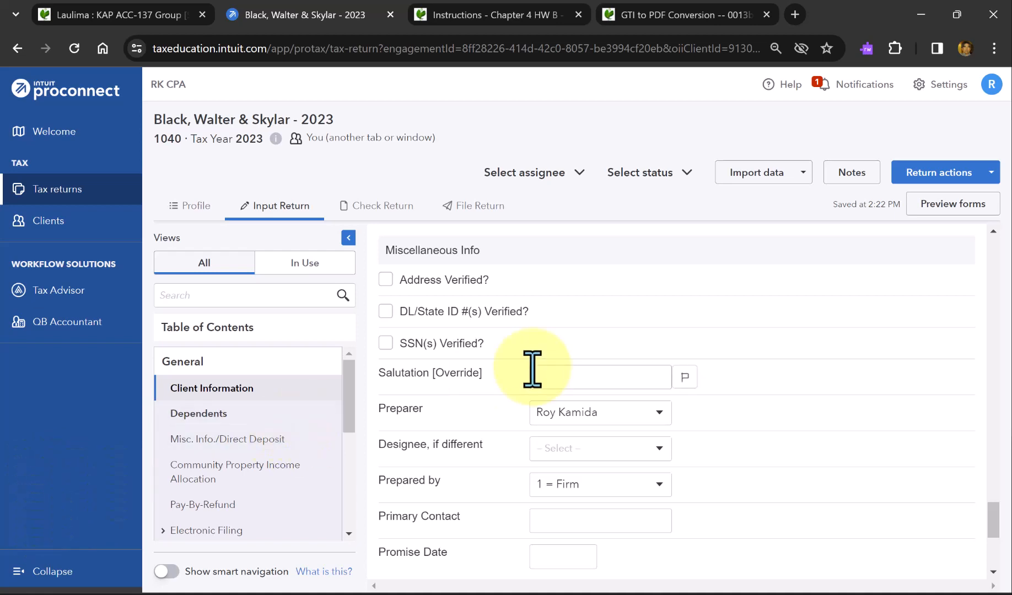
Check the firm settings options and the account details, close both, and look over the rest of Miscellaneous Info.
left_click(941, 88)
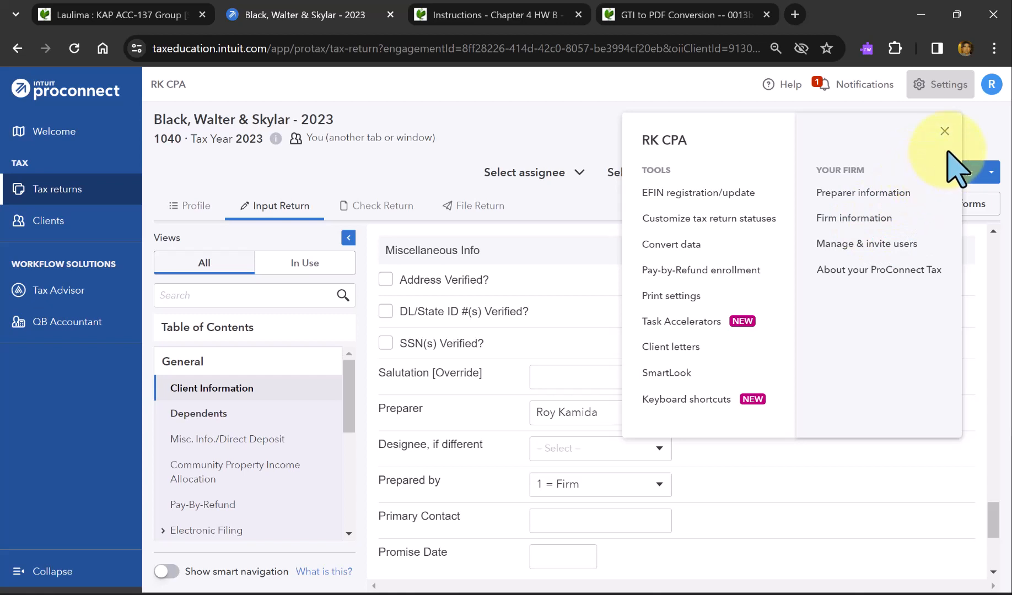
left_click(944, 132)
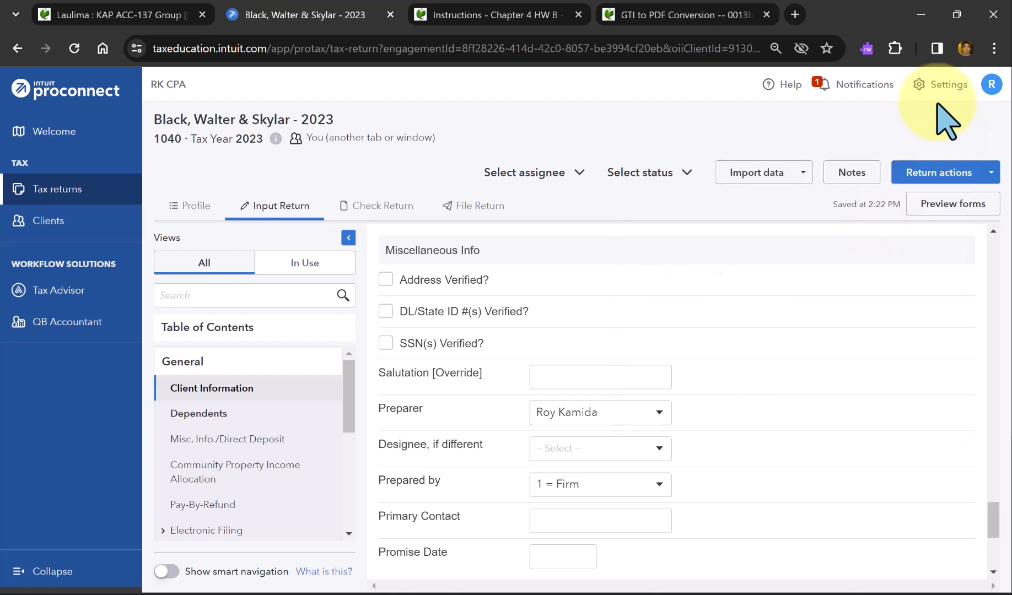
left_click(992, 84)
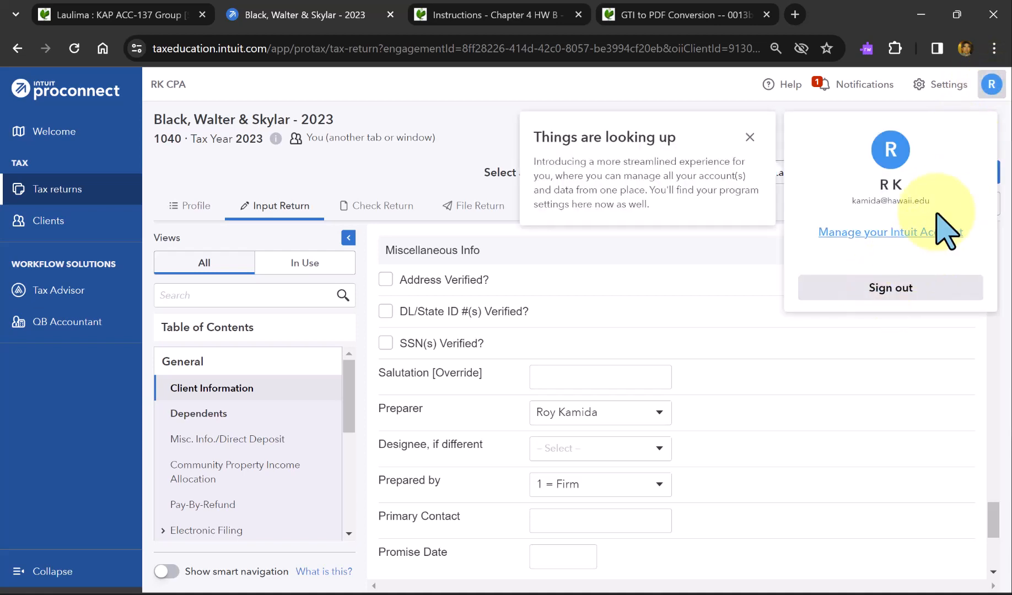
left_click(990, 88)
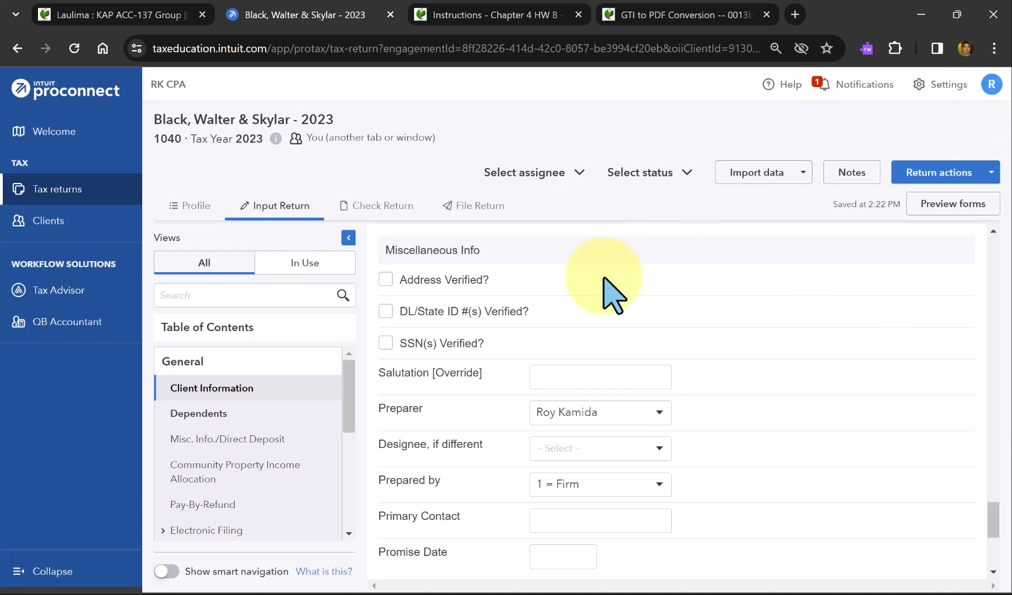
scroll(648, 259, "down", 2)
scroll(653, 259, "up", 1)
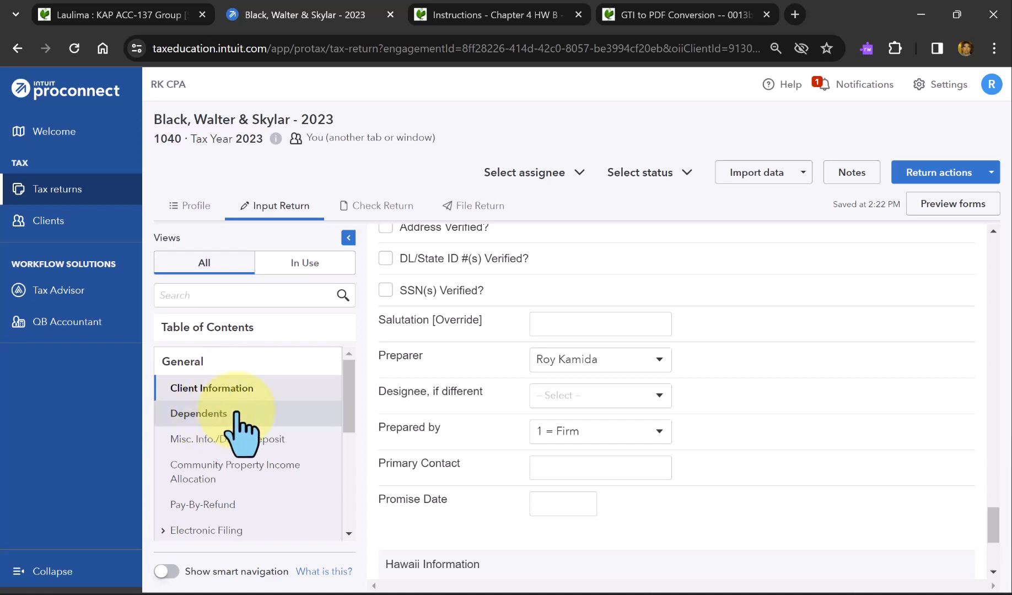
Open the Dependents details and review the parent dependent's entries, checking the Type choices with 3 = Dependent other than child and the Hawaii information.
left_click(207, 415)
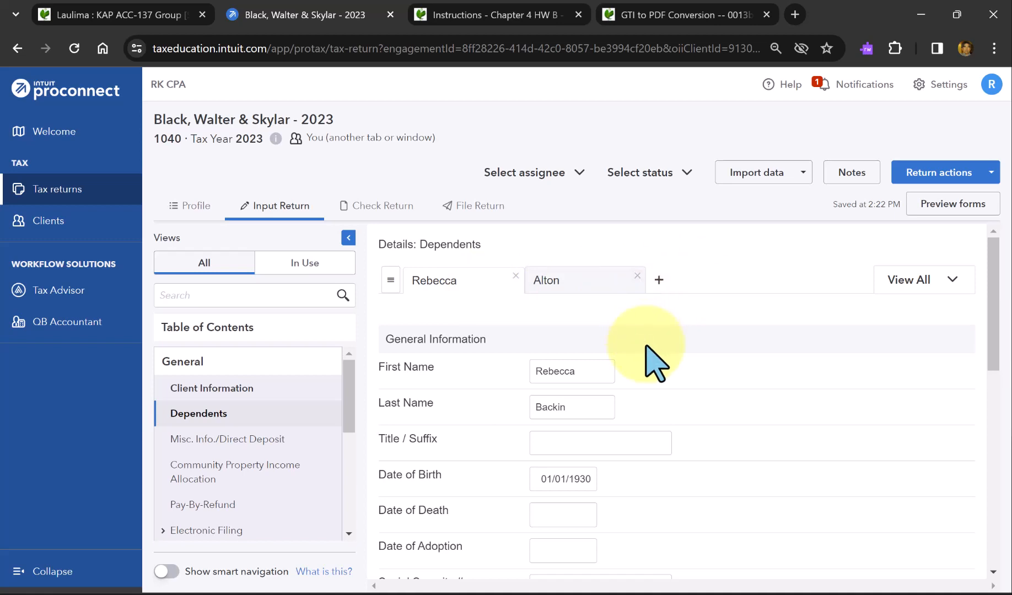
scroll(650, 361, "down", 2)
scroll(634, 375, "down", 1)
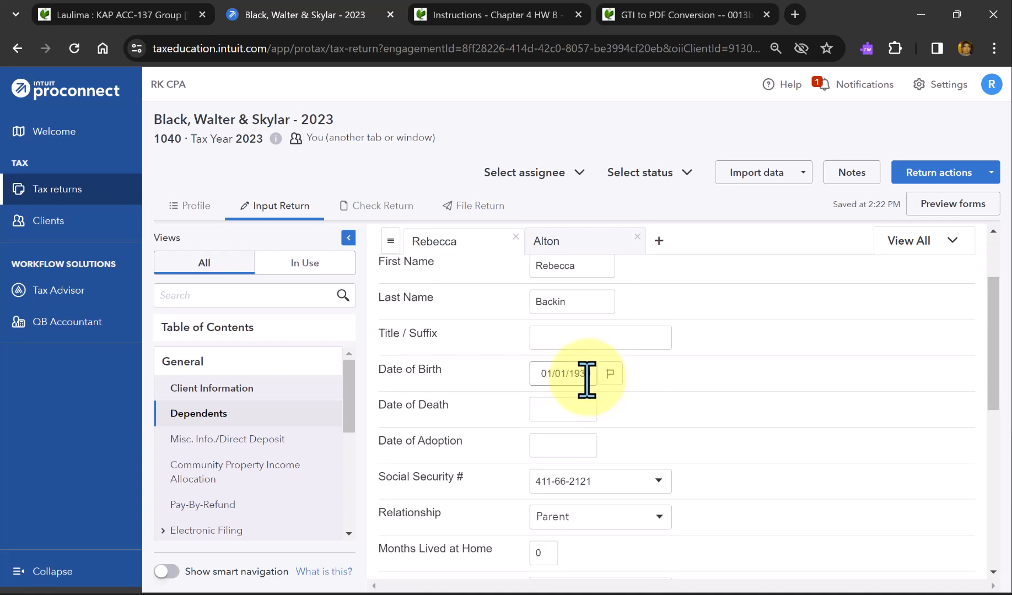
scroll(585, 379, "down", 4)
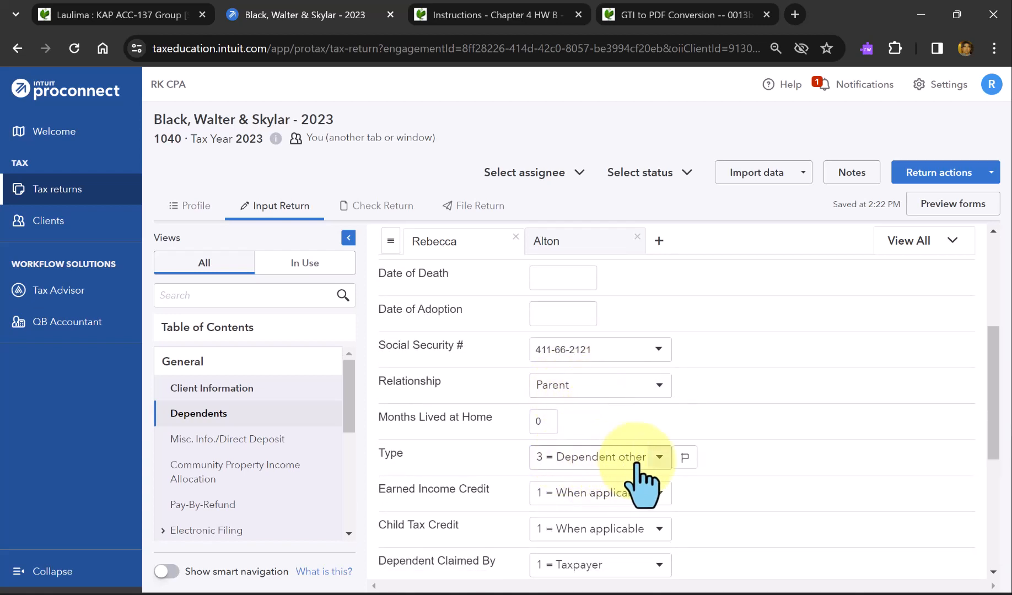
left_click(658, 462)
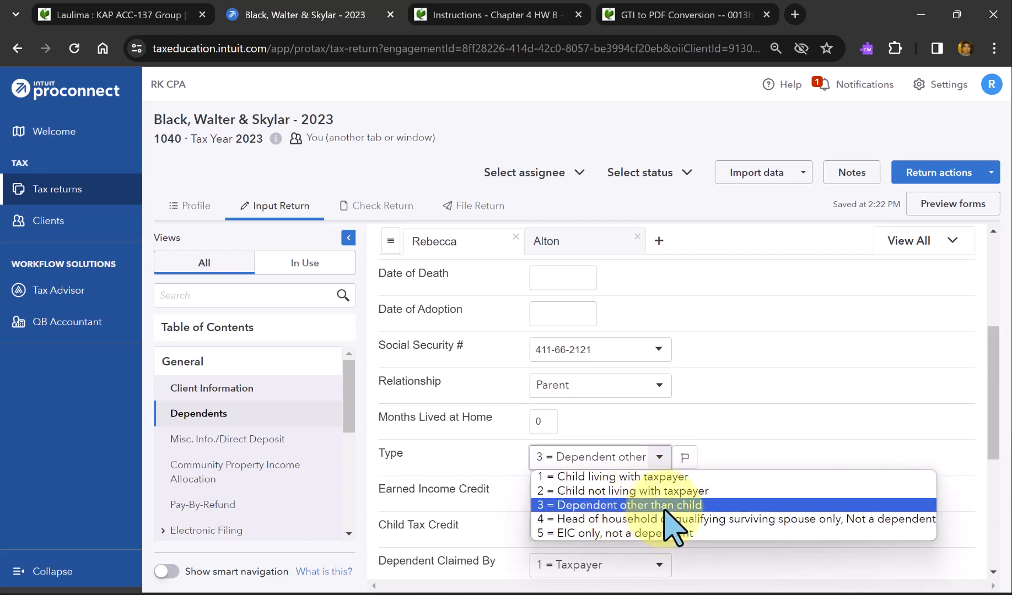
left_click(666, 507)
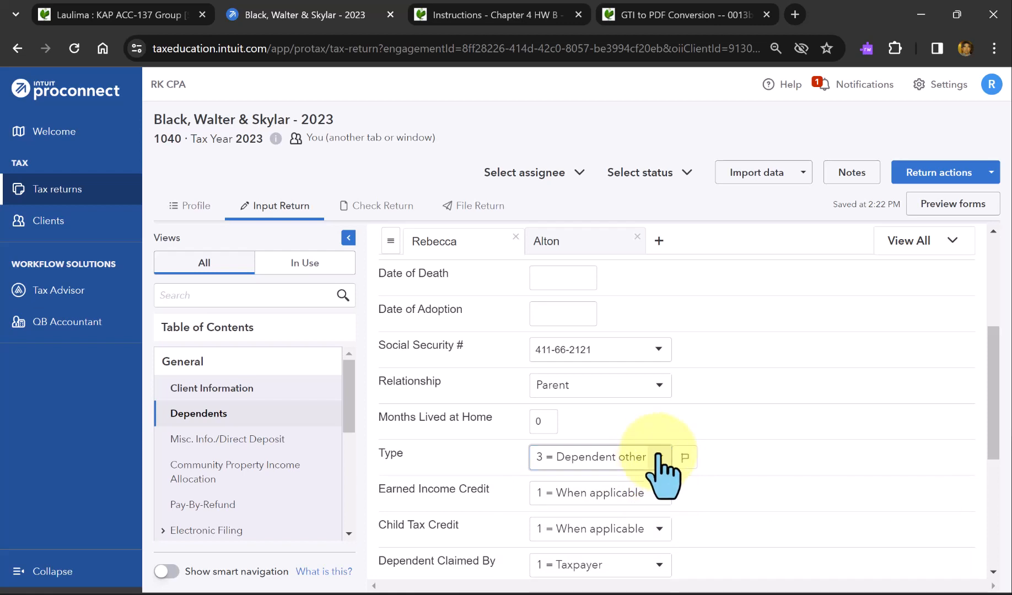
scroll(711, 455, "down", 2)
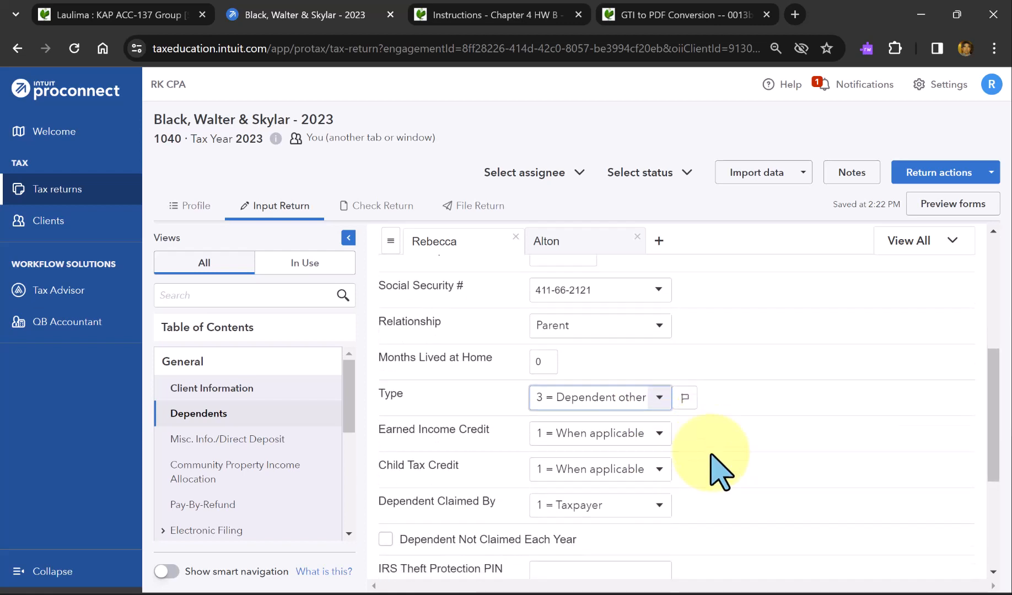
scroll(717, 471, "down", 3)
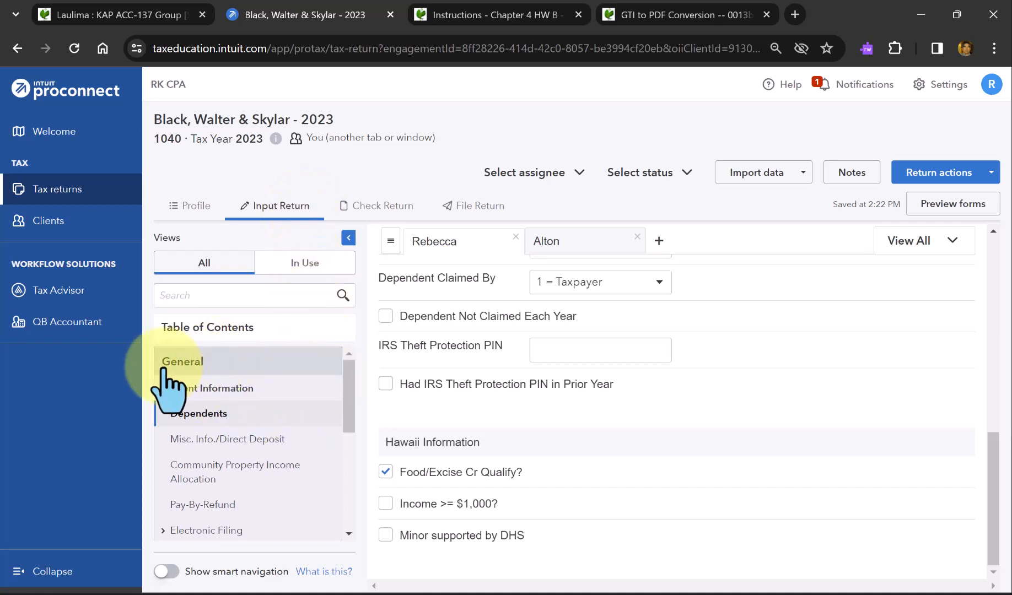
Open the Wages, Salaries, Tips (W-2) income details and review the employer information and the wage and withholding entries.
scroll(187, 452, "down", 1)
scroll(187, 443, "down", 5)
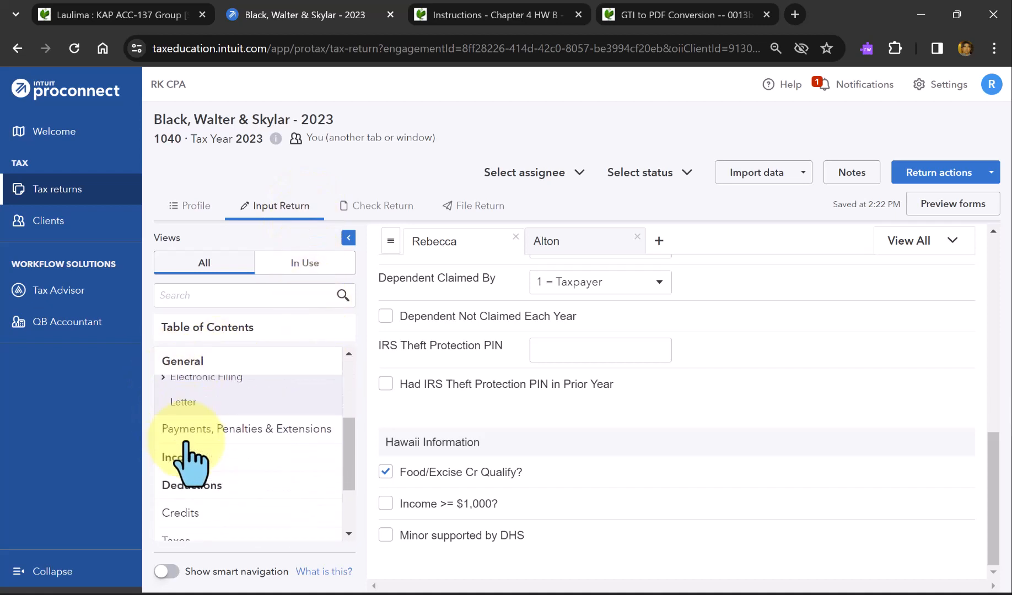
left_click(192, 427)
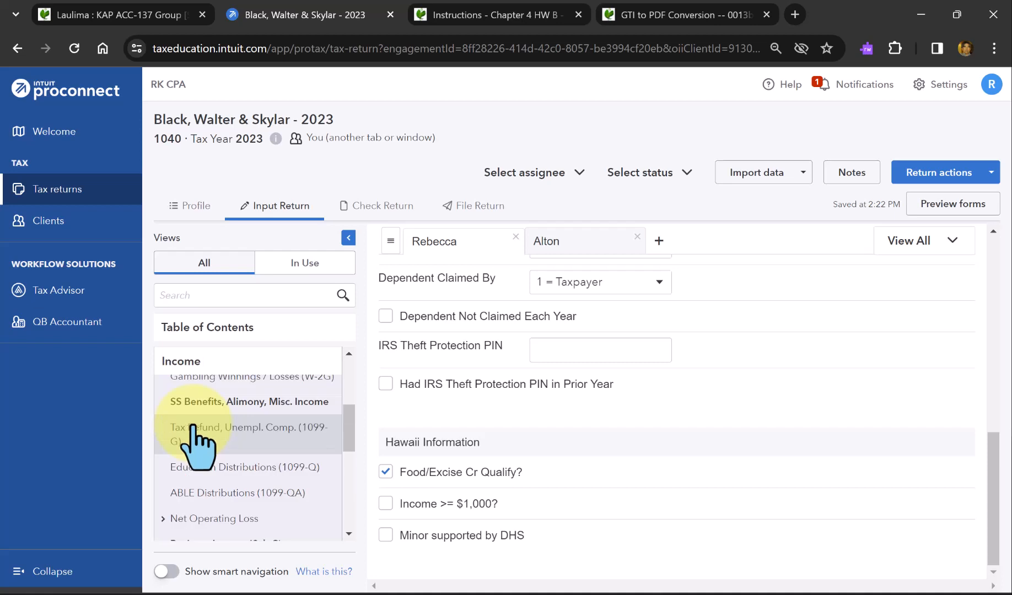
scroll(253, 447, "up", 3)
scroll(254, 436, "up", 1)
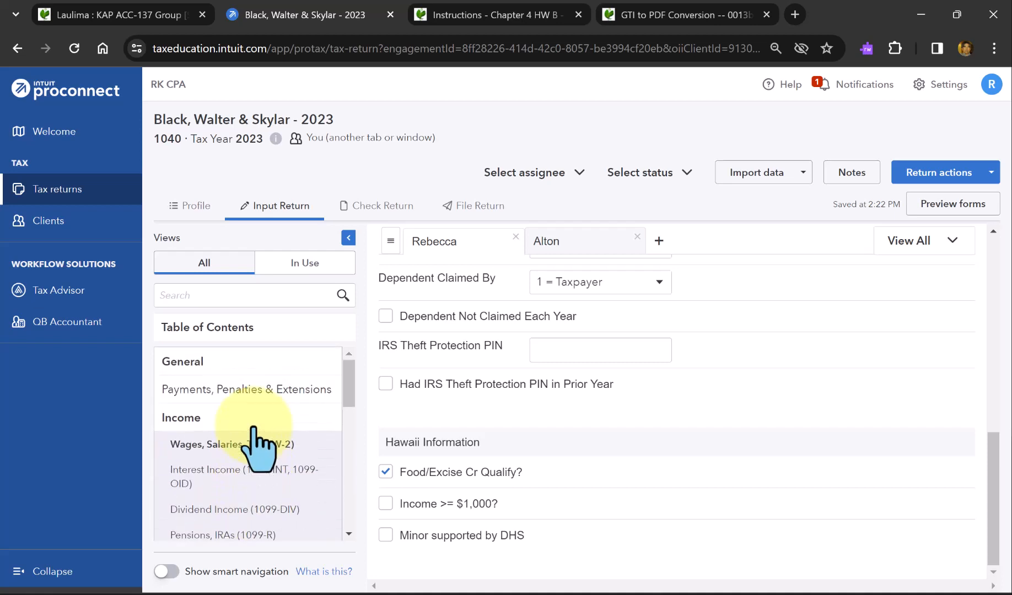
left_click(215, 449)
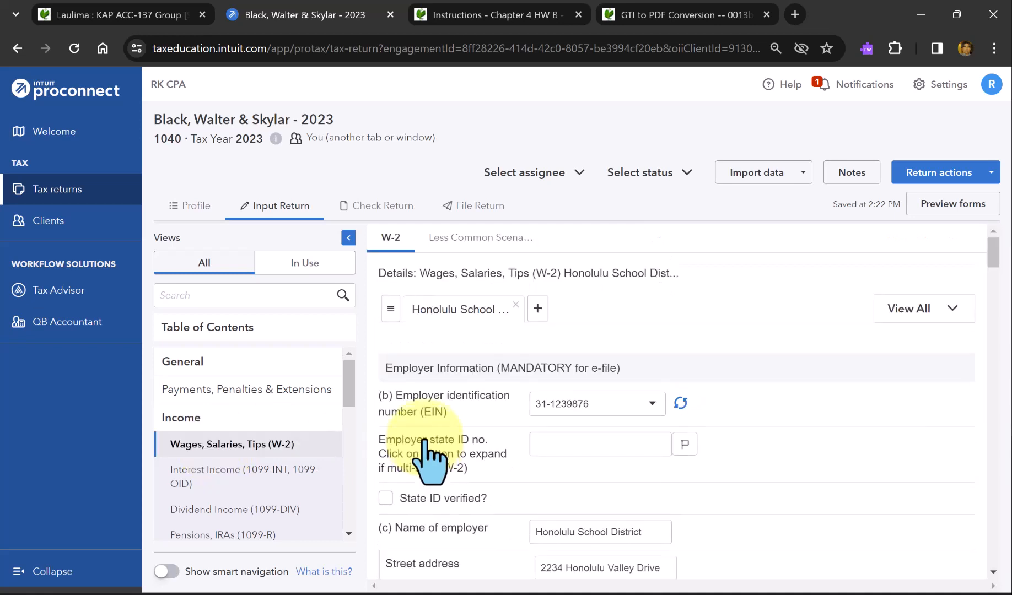
scroll(568, 435, "down", 1)
scroll(568, 435, "down", 5)
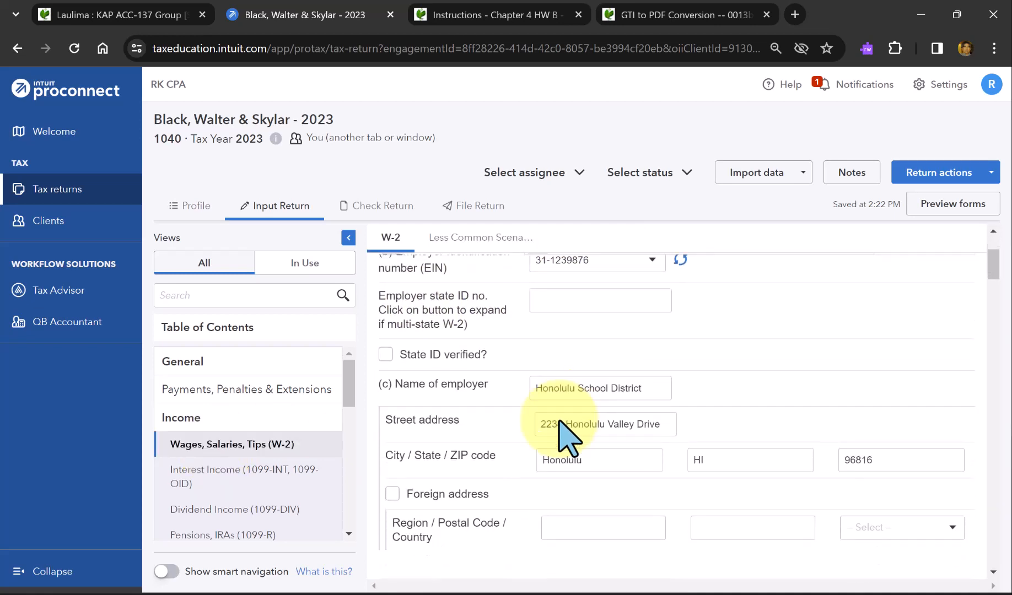
scroll(567, 435, "down", 6)
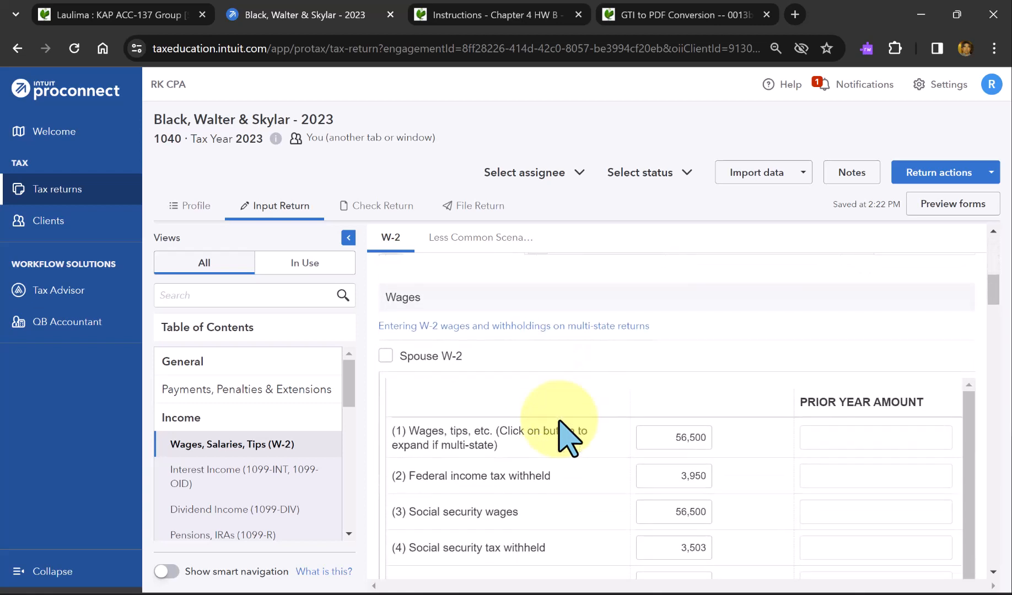
Review the W-2's Box 12 codes and amounts and the Box 13 checkboxes, including the retirement plan, and return to the wage amounts.
scroll(559, 420, "down", 4)
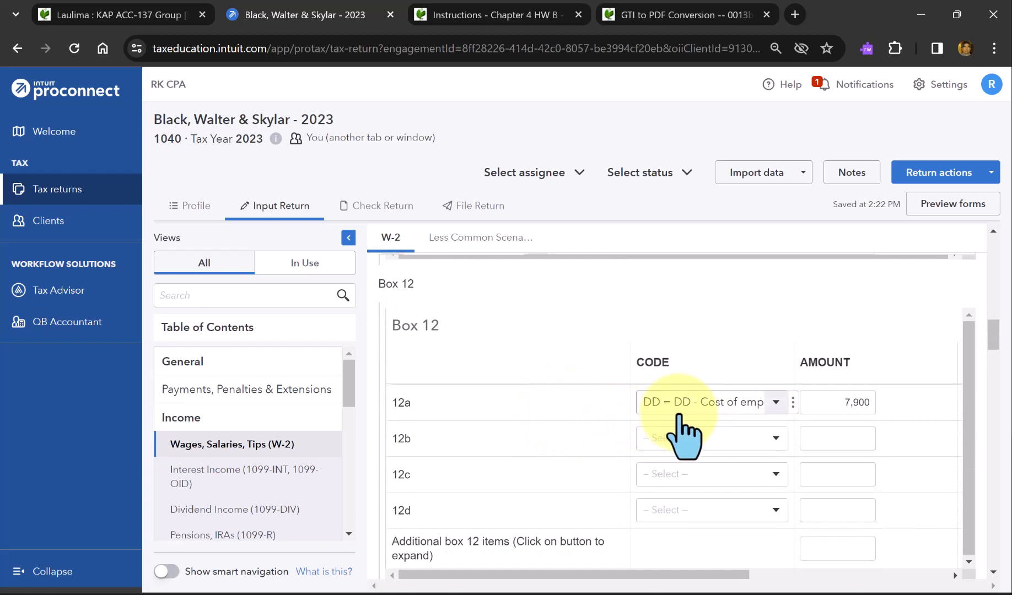
scroll(726, 441, "down", 5)
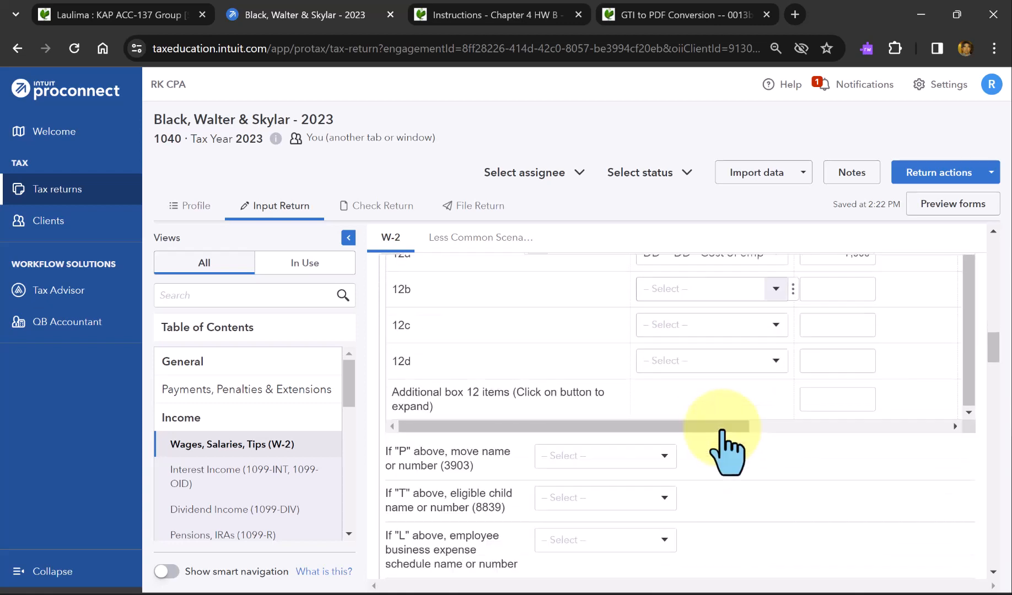
scroll(723, 436, "down", 5)
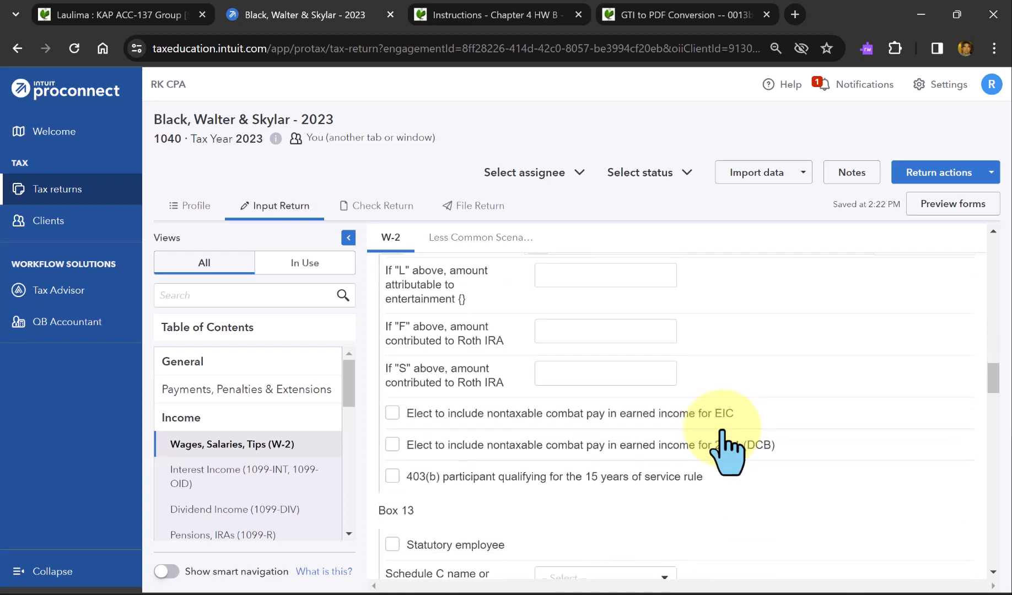
scroll(726, 441, "down", 4)
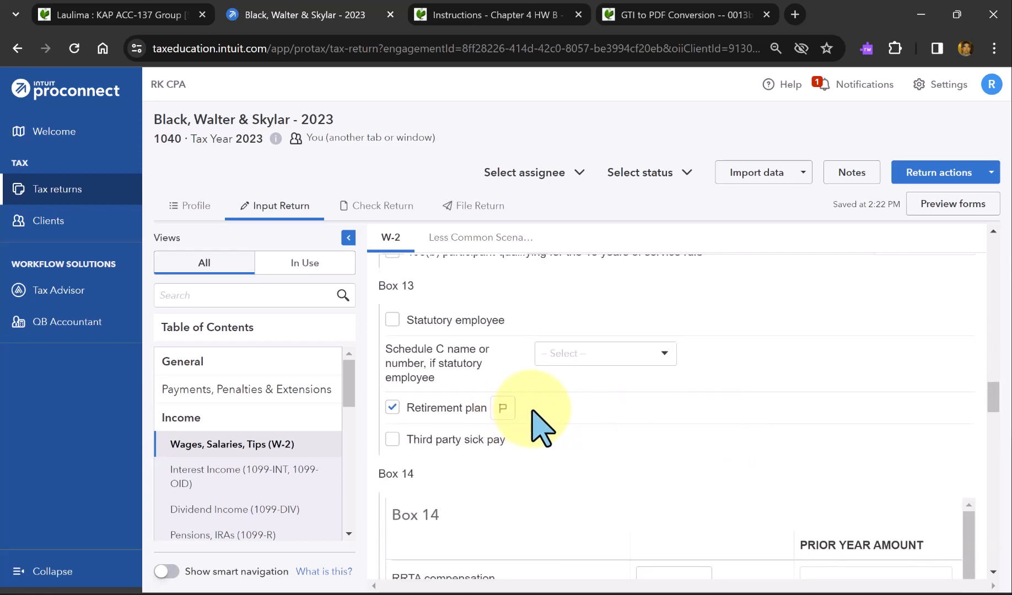
scroll(567, 433, "up", 5)
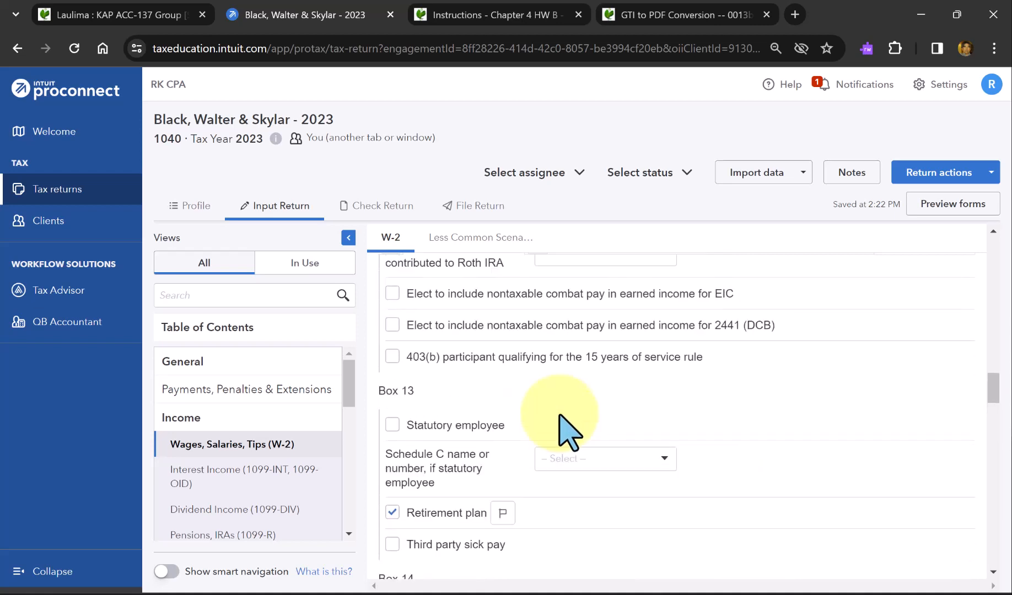
scroll(559, 415, "up", 5)
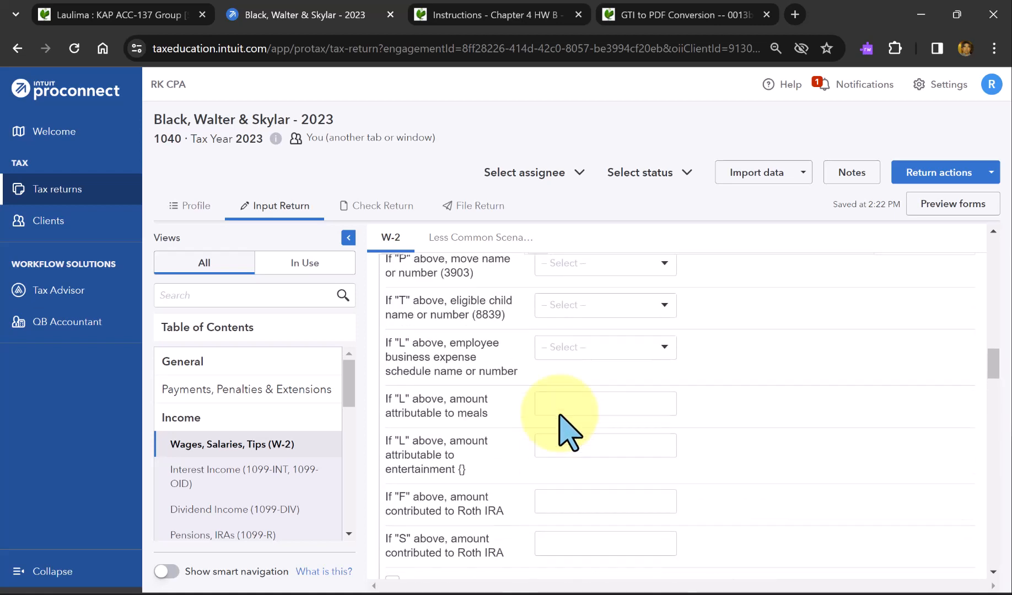
scroll(559, 436, "up", 8)
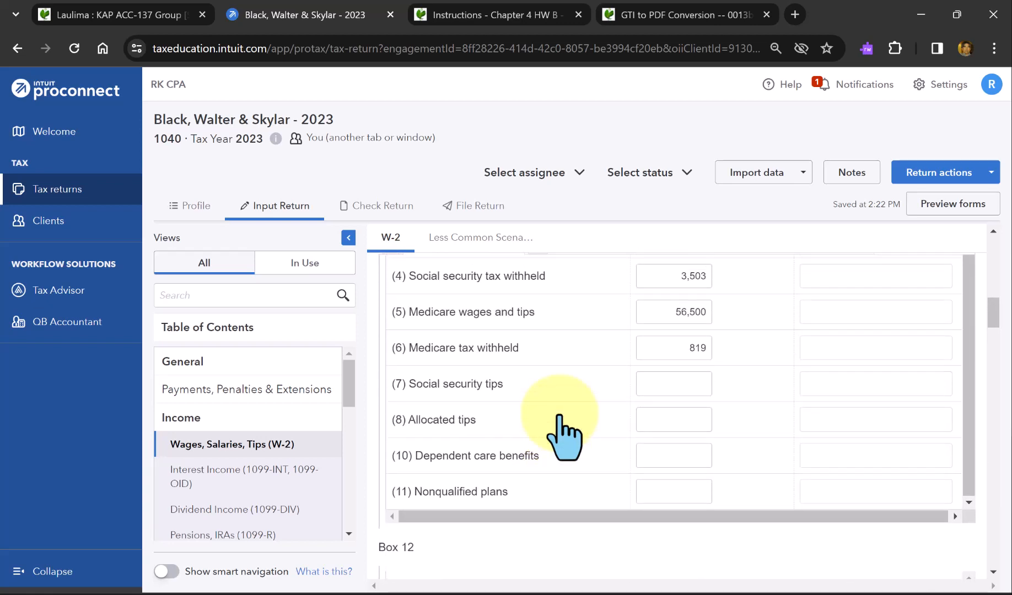
Review the W-2's State and Local fields and the state and employer ID fields under Electronic Filing (W-2 State/Local).
left_click_drag(997, 319, 960, 453)
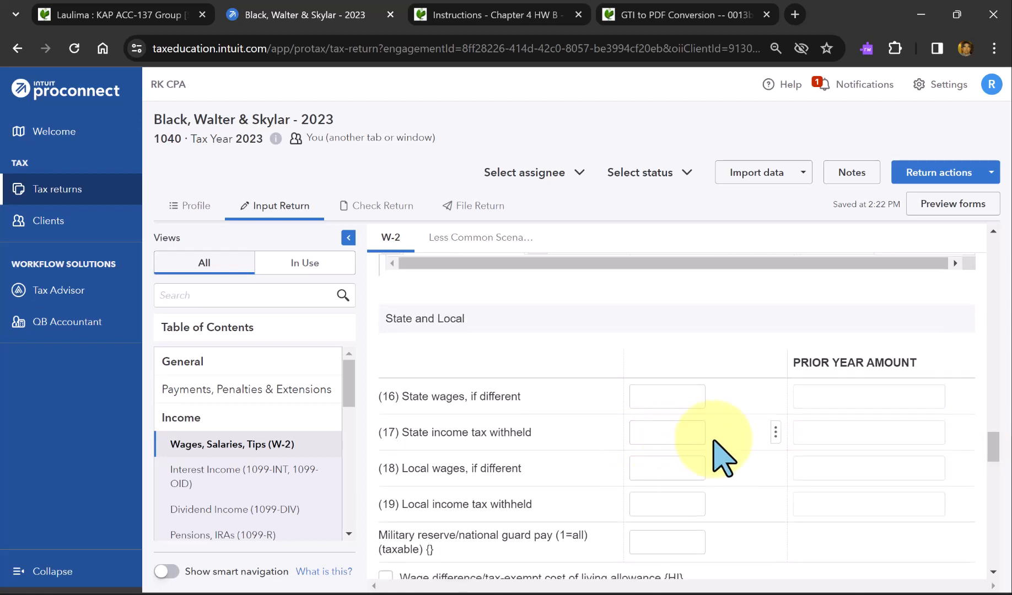
scroll(700, 441, "down", 7)
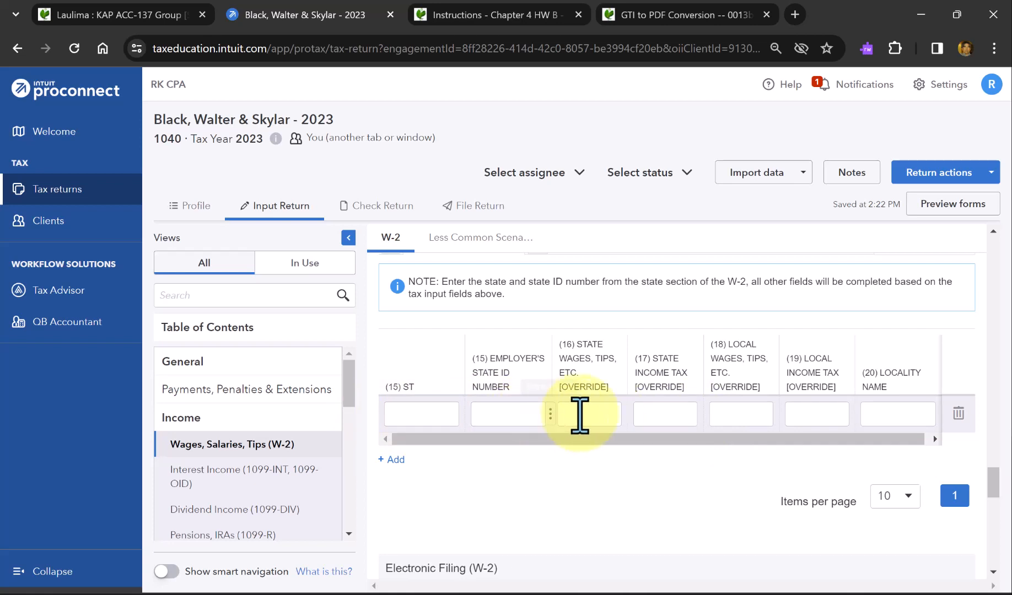
scroll(542, 416, "up", 3)
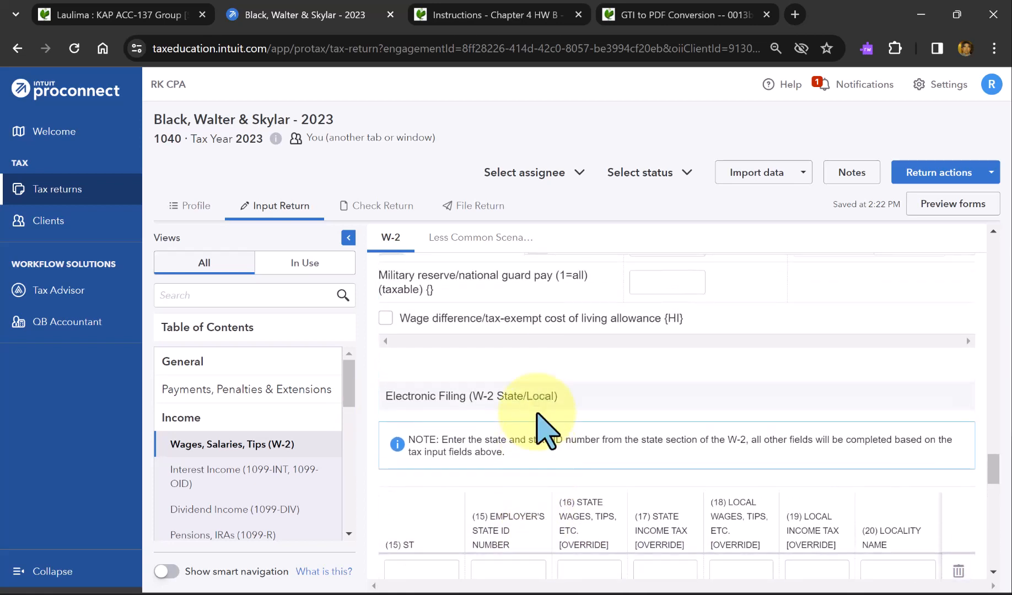
scroll(543, 429, "down", 3)
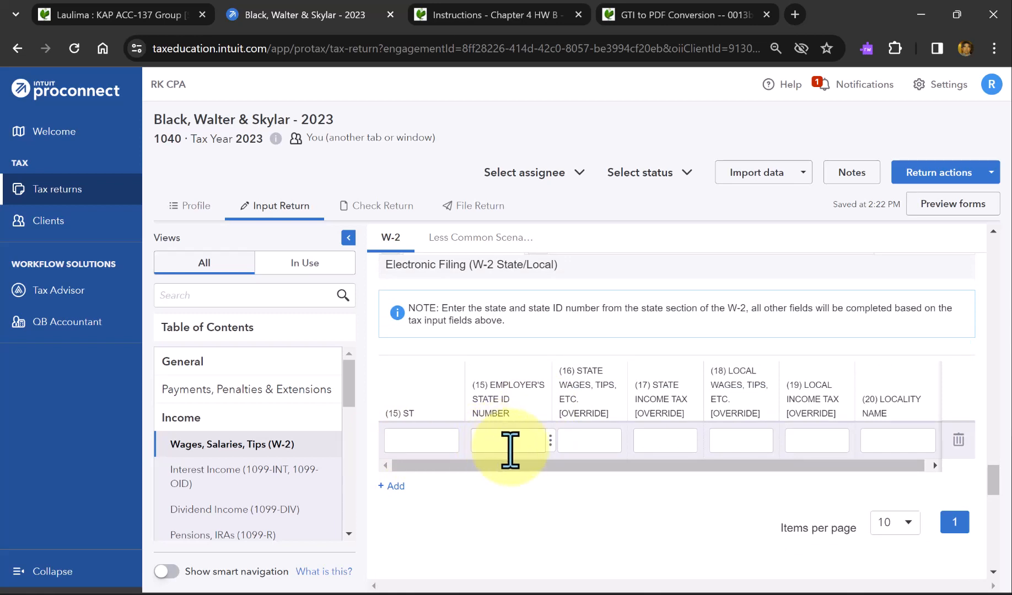
scroll(510, 449, "up", 2)
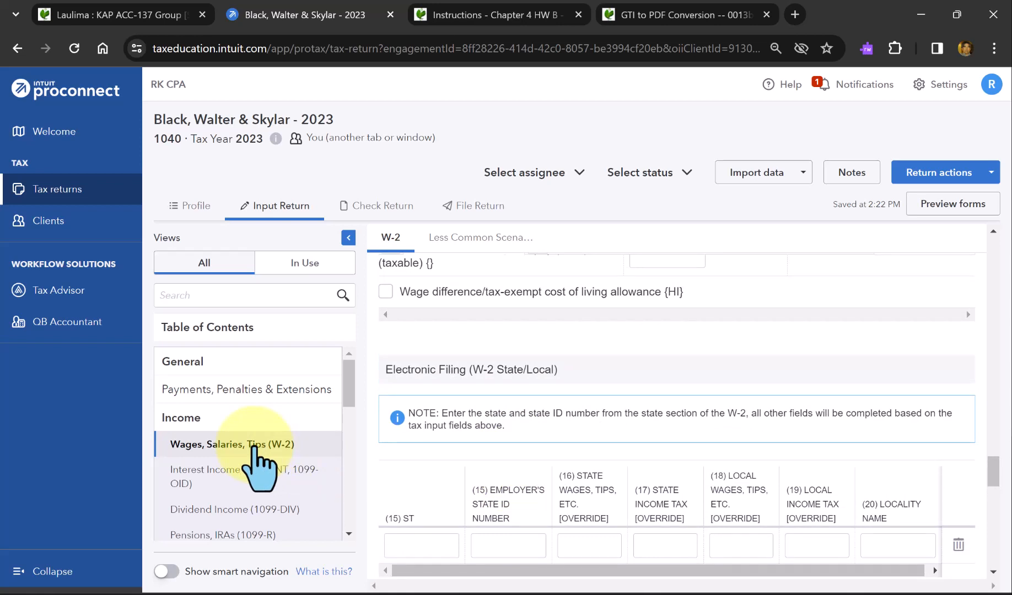
Open Business Income (Sch C) and review the car wash's business code, name, address, employer ID and main business product fields.
scroll(255, 448, "down", 3)
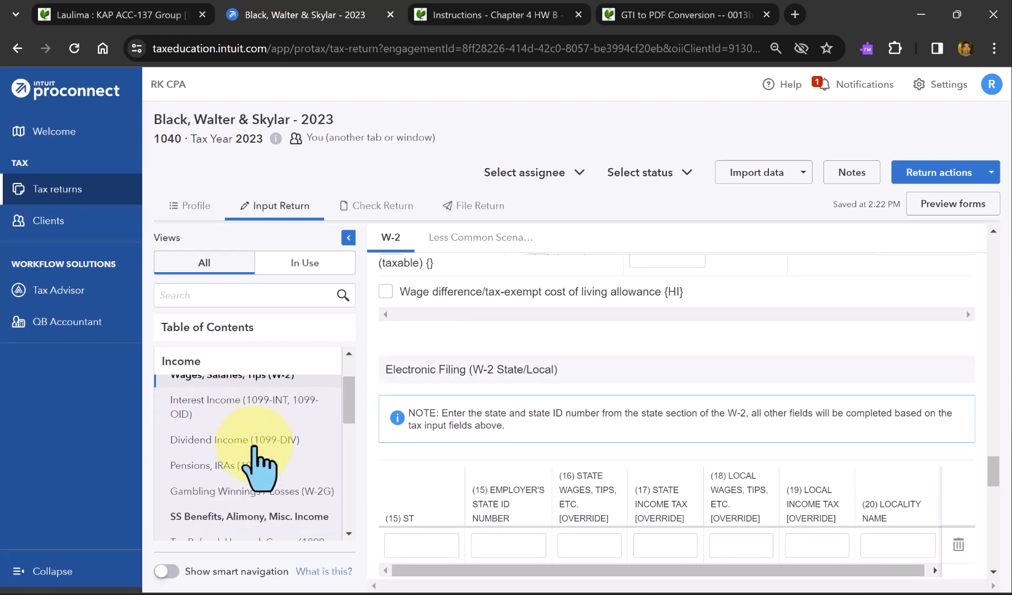
scroll(254, 448, "down", 5)
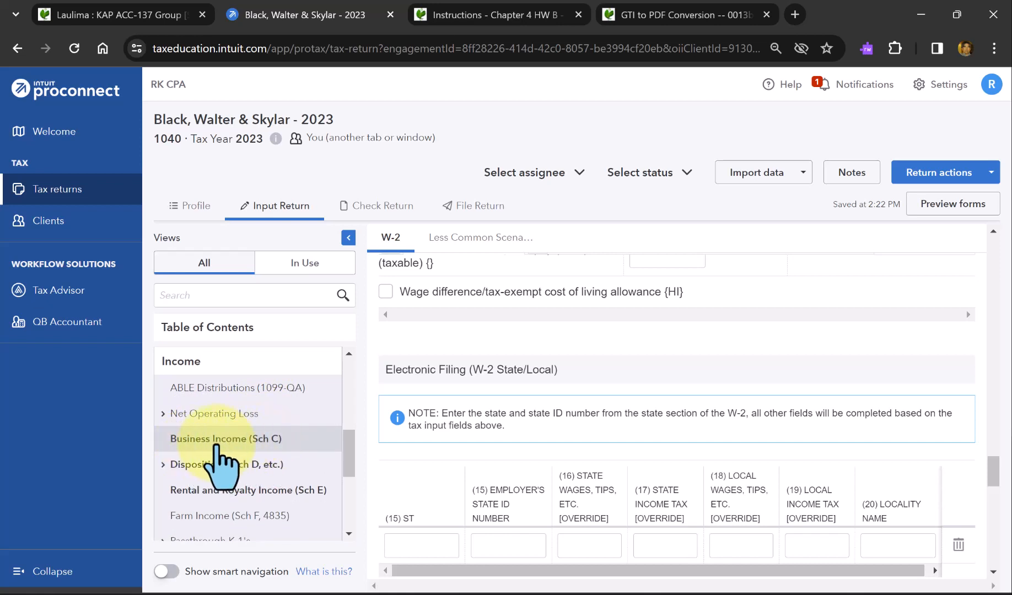
left_click(218, 445)
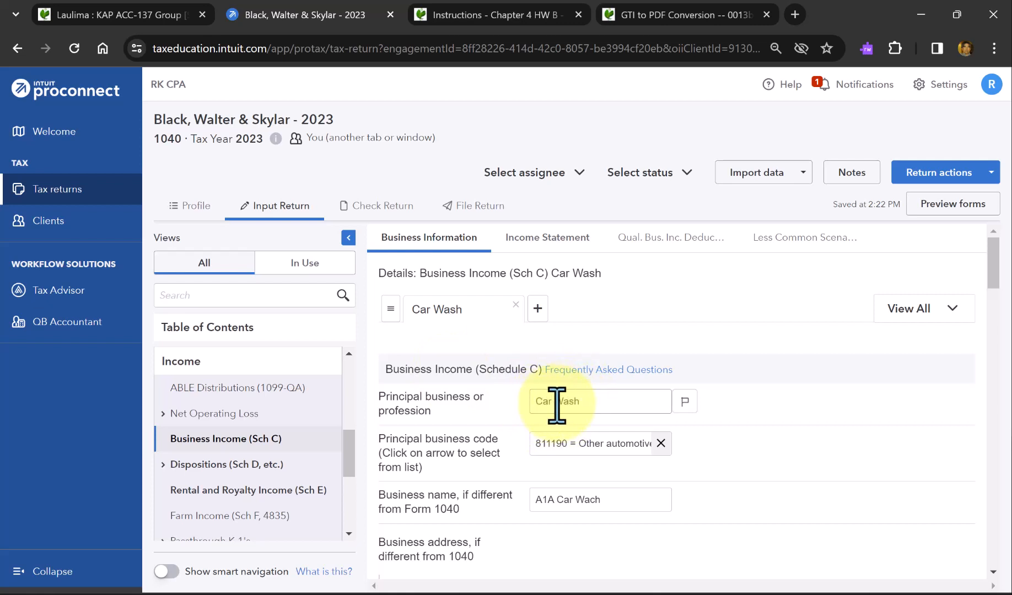
scroll(554, 407, "down", 1)
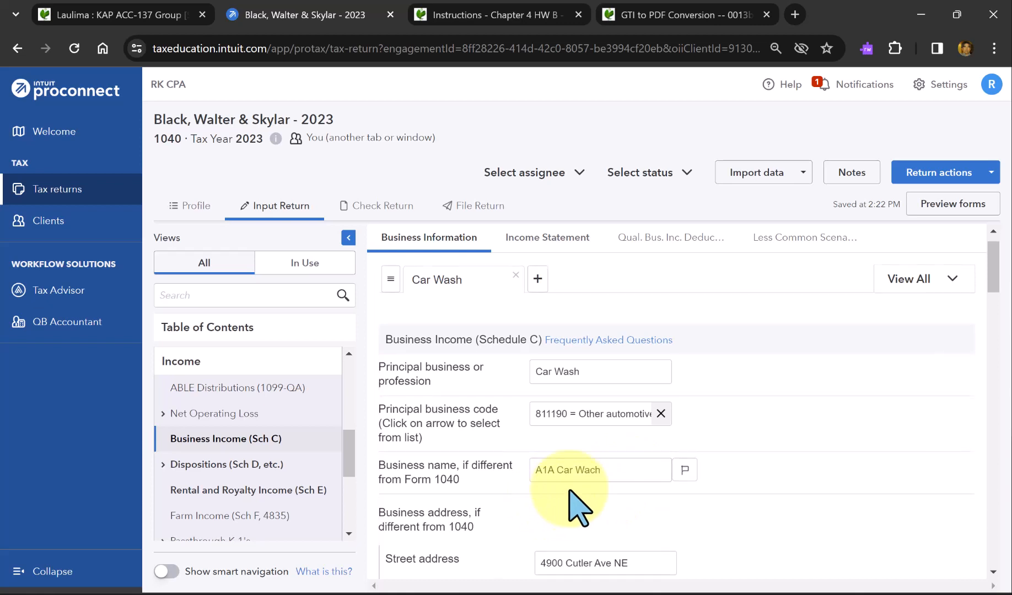
scroll(567, 493, "down", 4)
scroll(573, 501, "down", 3)
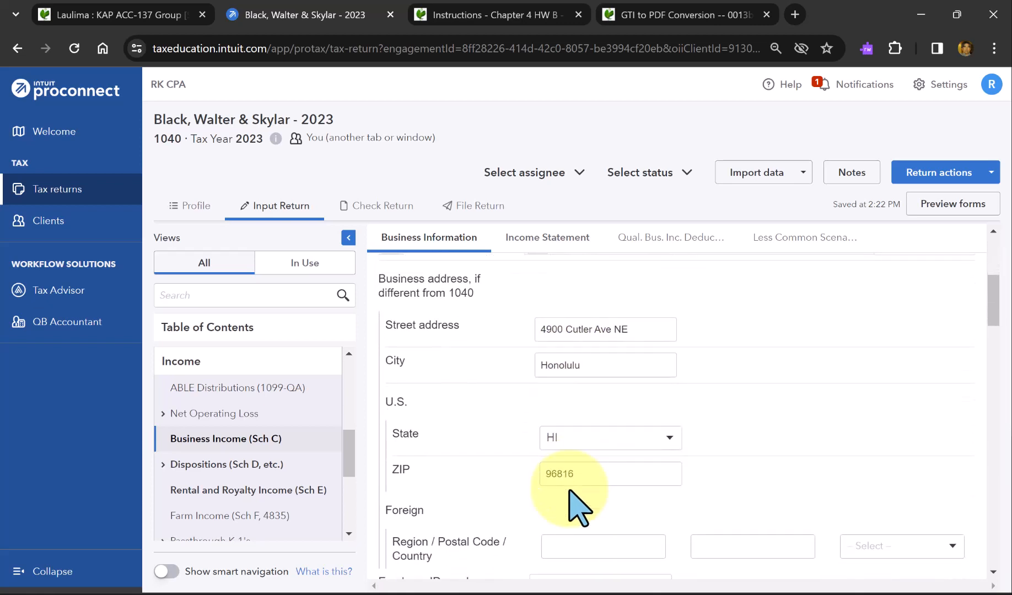
scroll(595, 419, "down", 2)
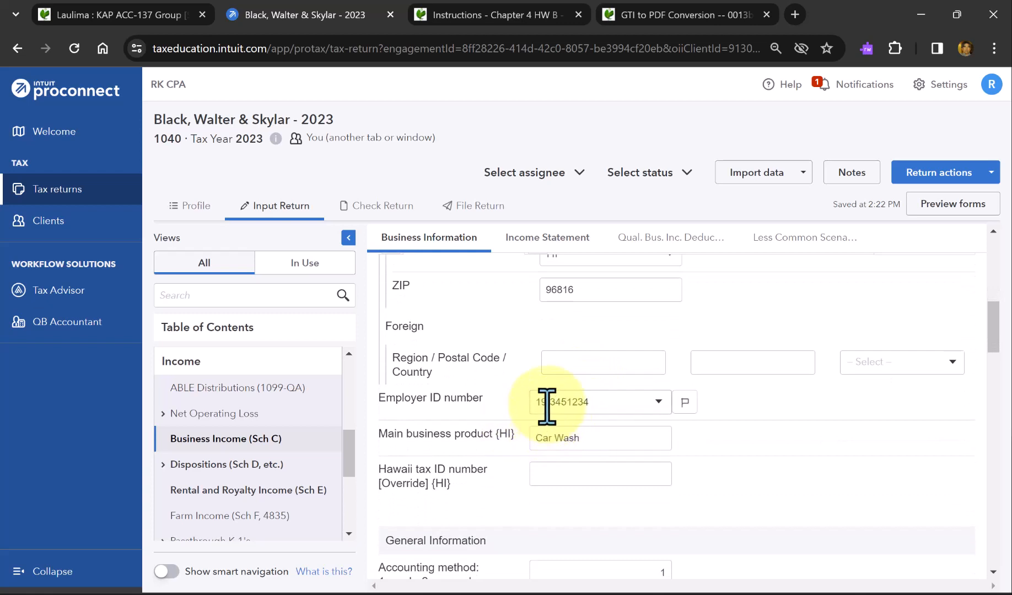
scroll(547, 406, "down", 1)
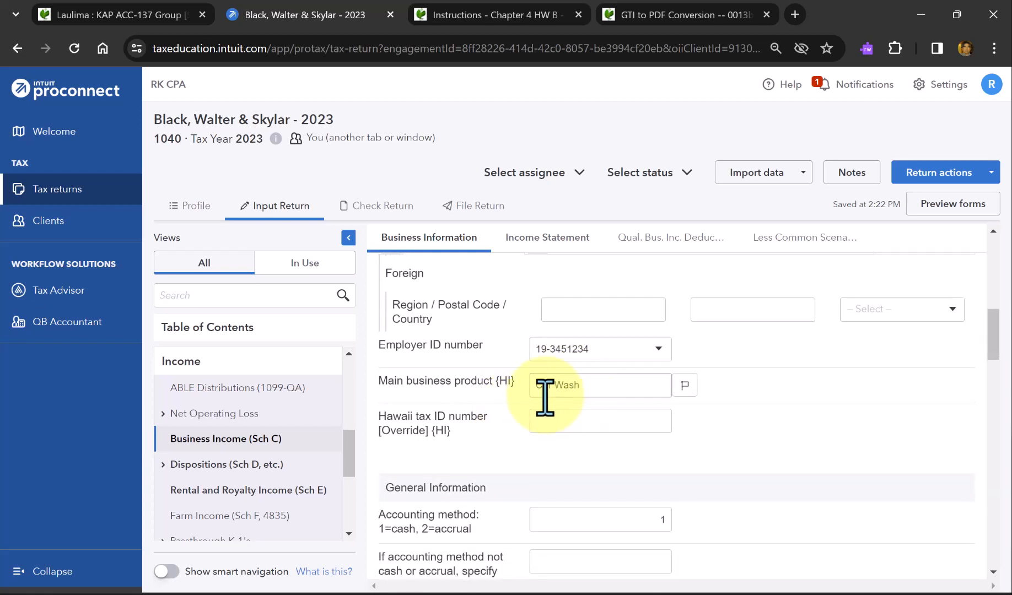
Review the Schedule C general information, including the Taxpayer, Spouse or Joint choice, and look over the Explanations and Other Information fields.
scroll(571, 397, "down", 6)
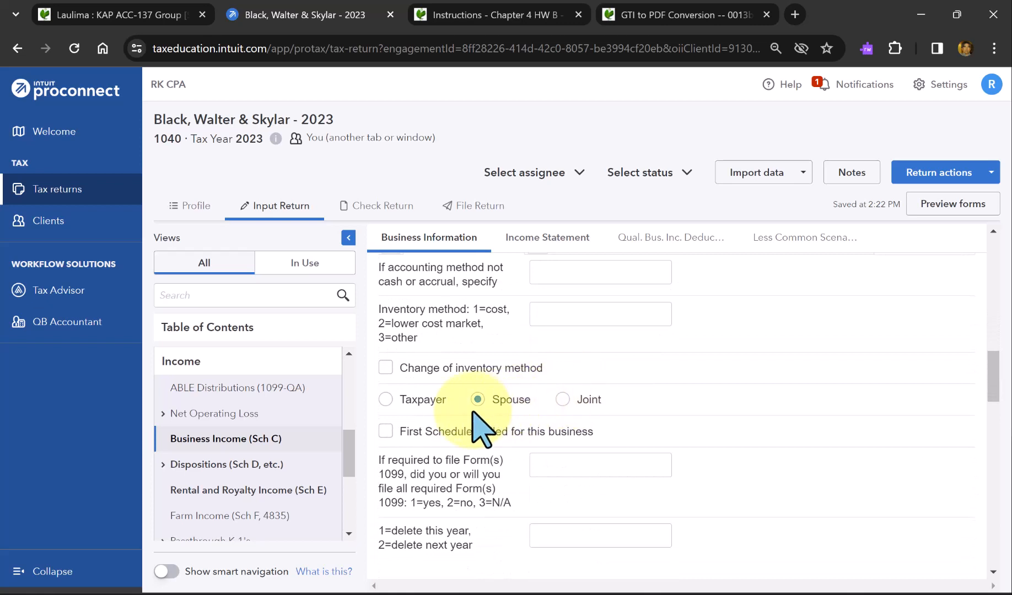
scroll(502, 429, "down", 6)
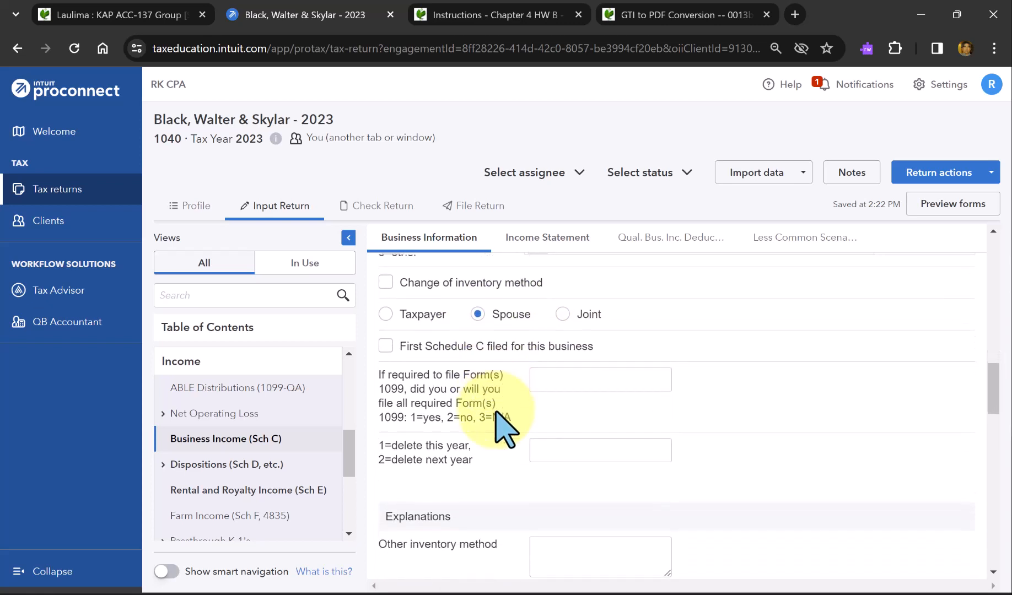
scroll(502, 428, "down", 8)
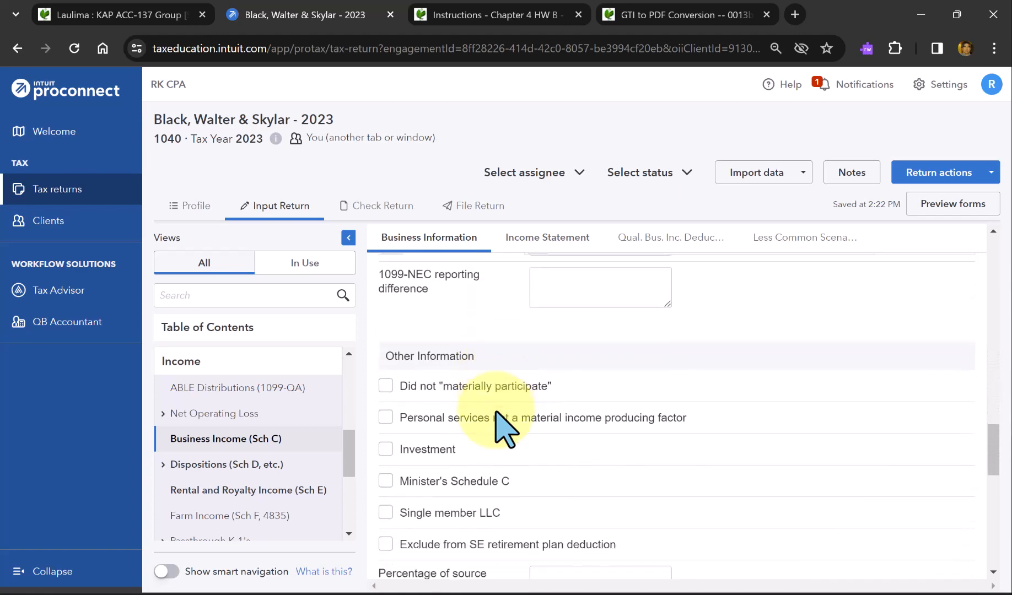
scroll(503, 429, "down", 9)
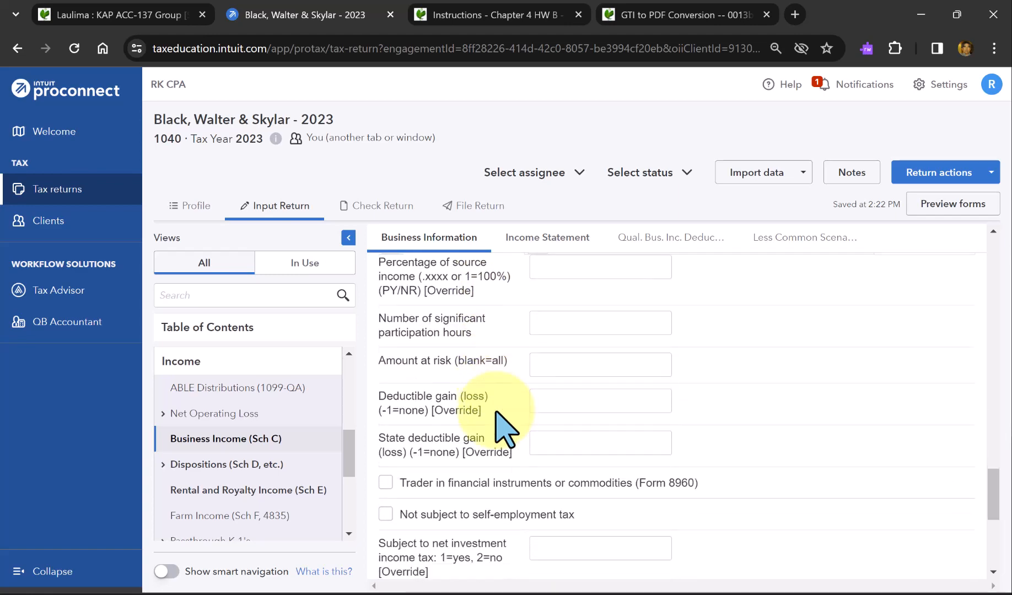
scroll(503, 428, "down", 2)
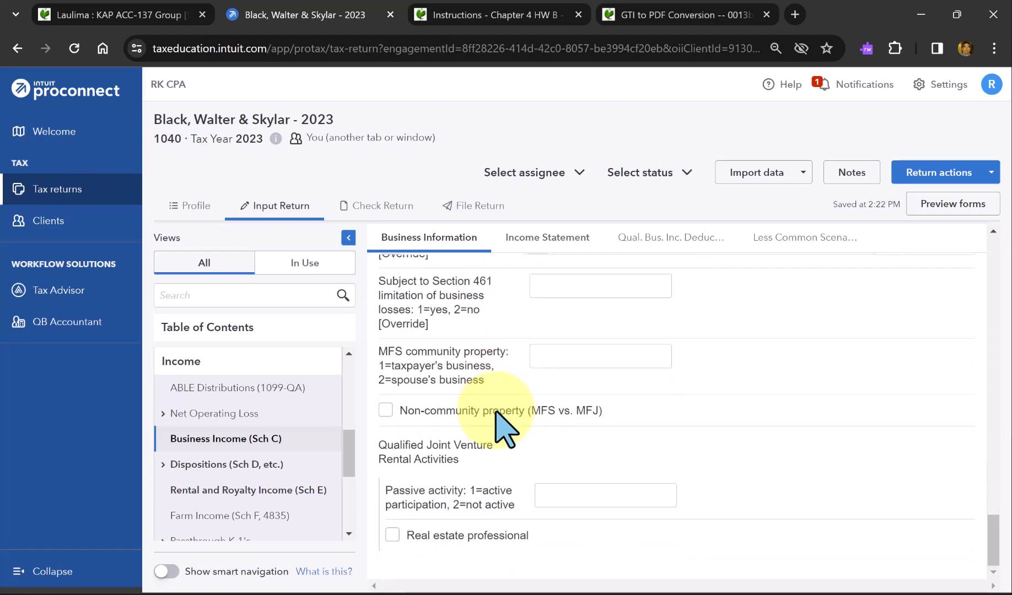
scroll(503, 429, "up", 8)
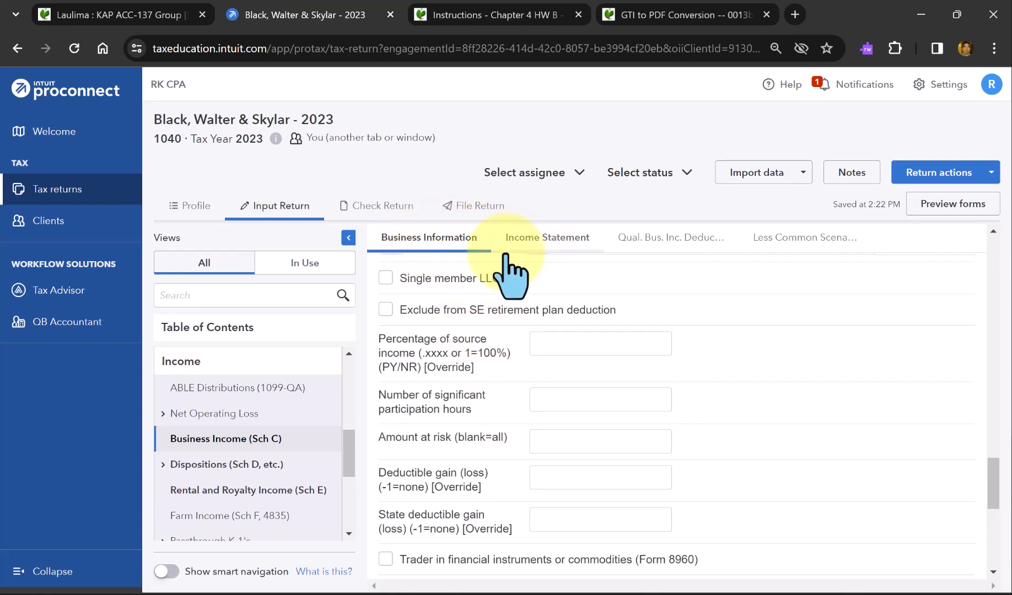
Open the car wash's Schedule C income statement and review its gross receipts, other income, cost of goods sold and expense fields.
left_click(541, 243)
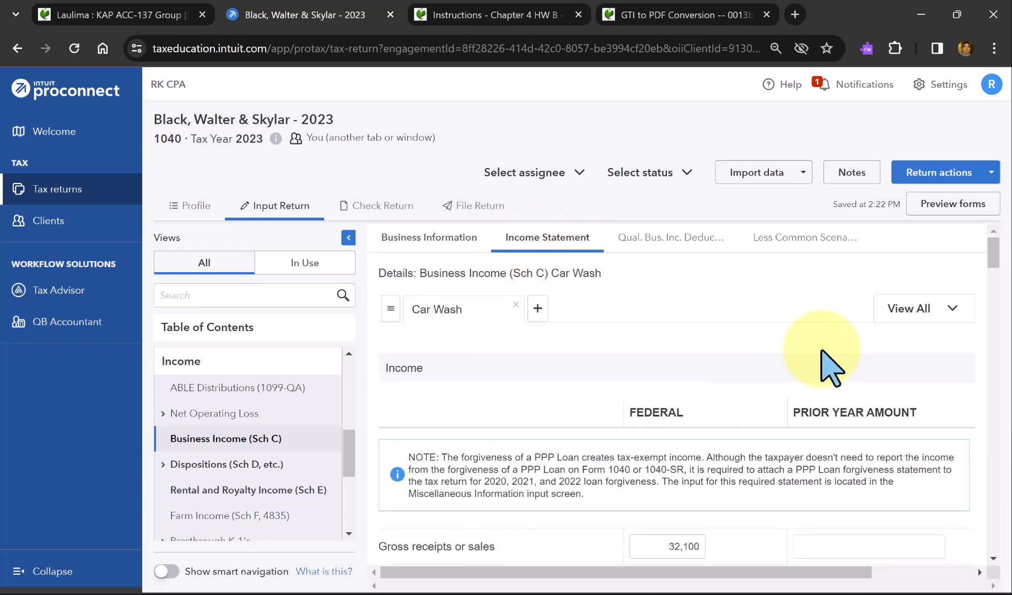
scroll(818, 369, "down", 2)
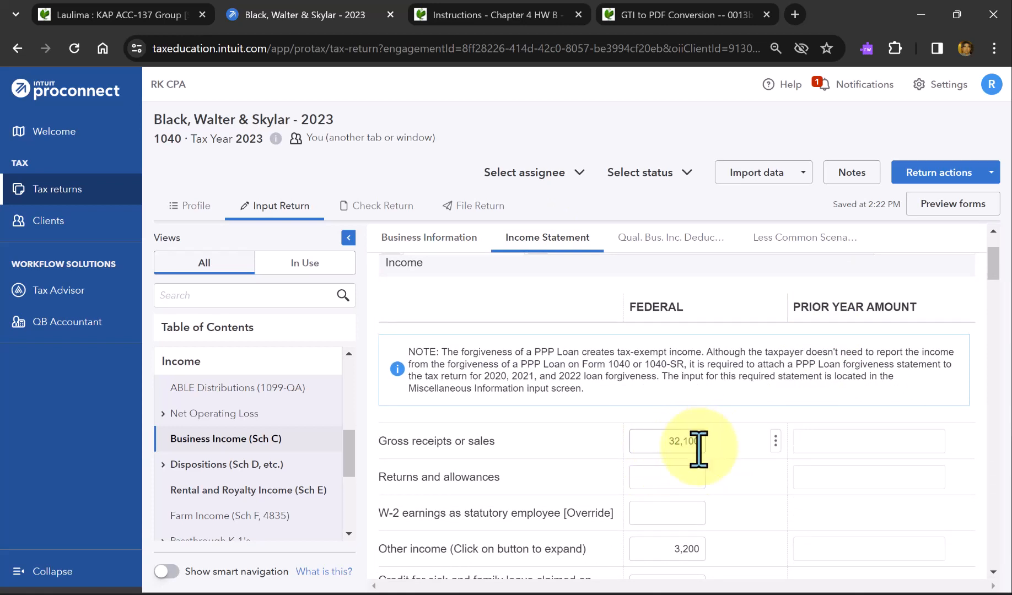
scroll(679, 444, "down", 2)
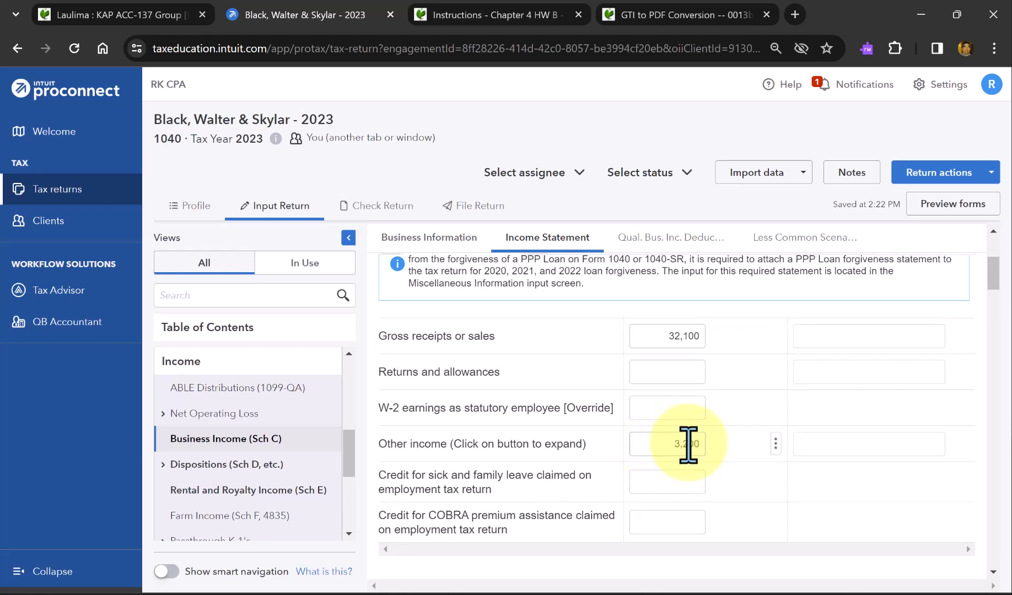
scroll(688, 446, "down", 6)
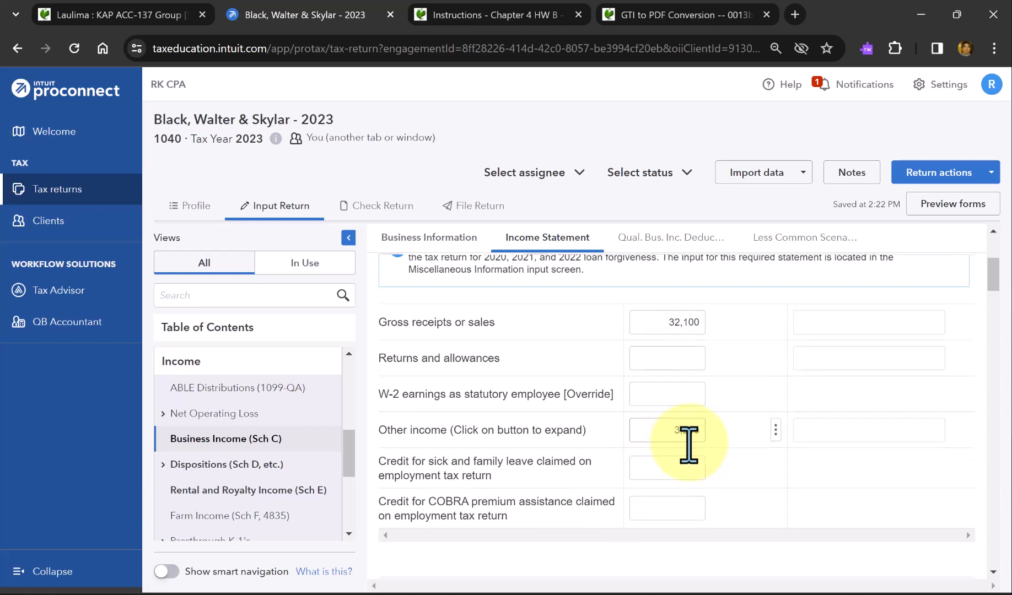
scroll(688, 446, "down", 9)
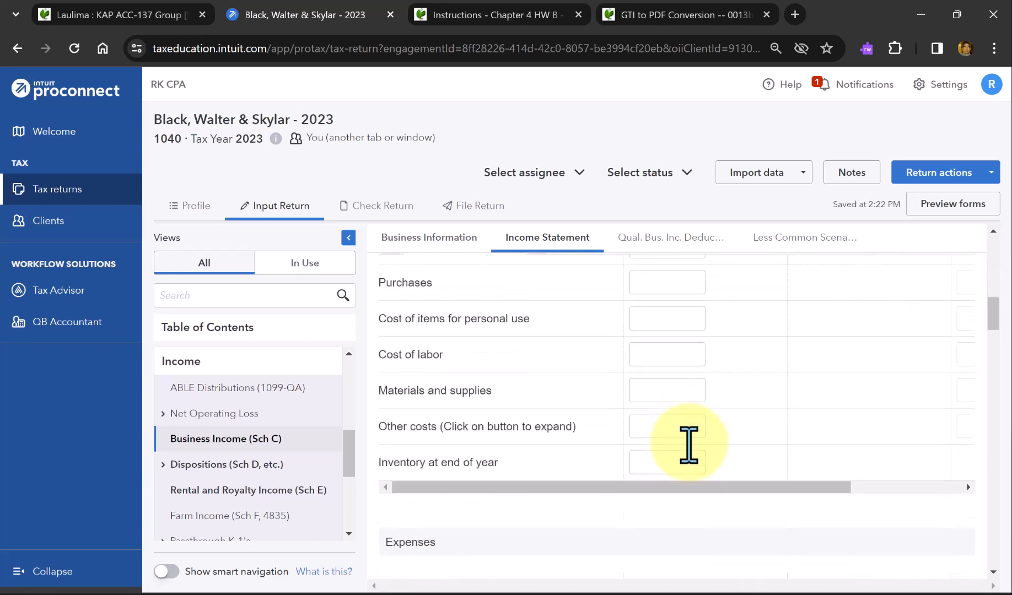
scroll(688, 445, "down", 11)
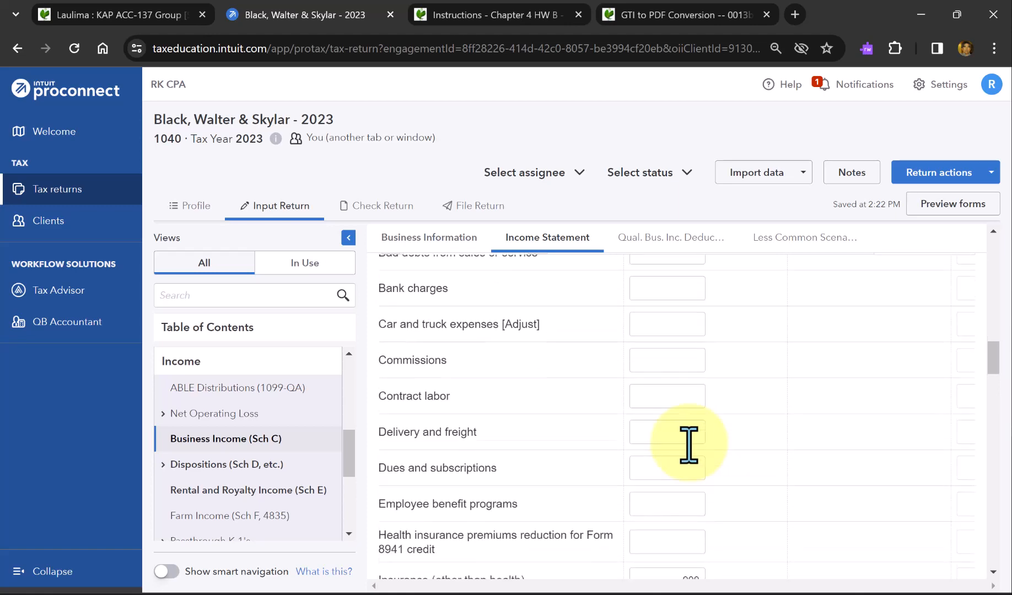
scroll(689, 445, "down", 5)
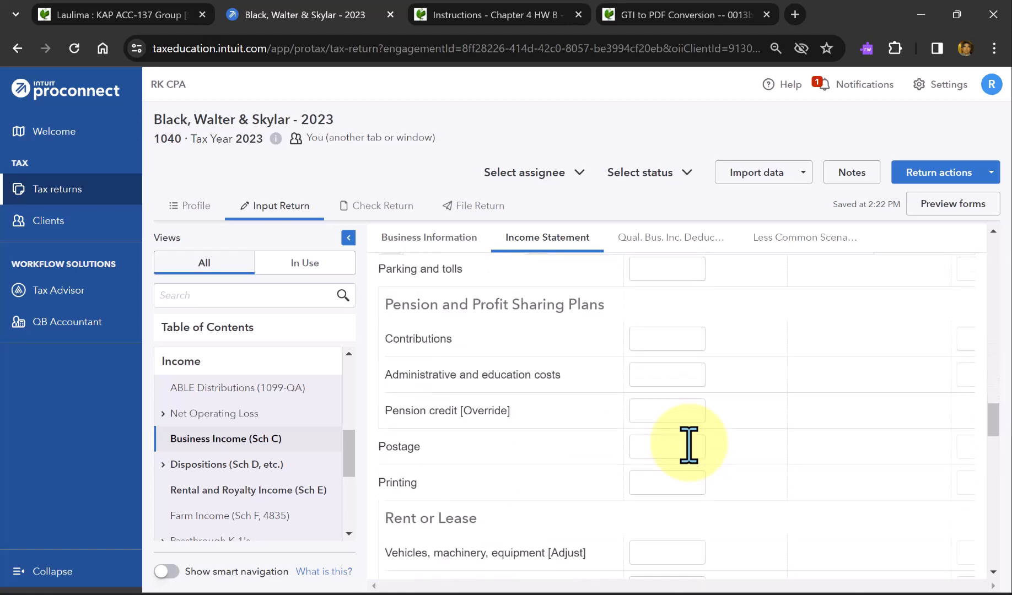
Review the car wash's utilities and wages, and check the itemised breakdown of its other expenses.
left_click_drag(994, 417, 986, 506)
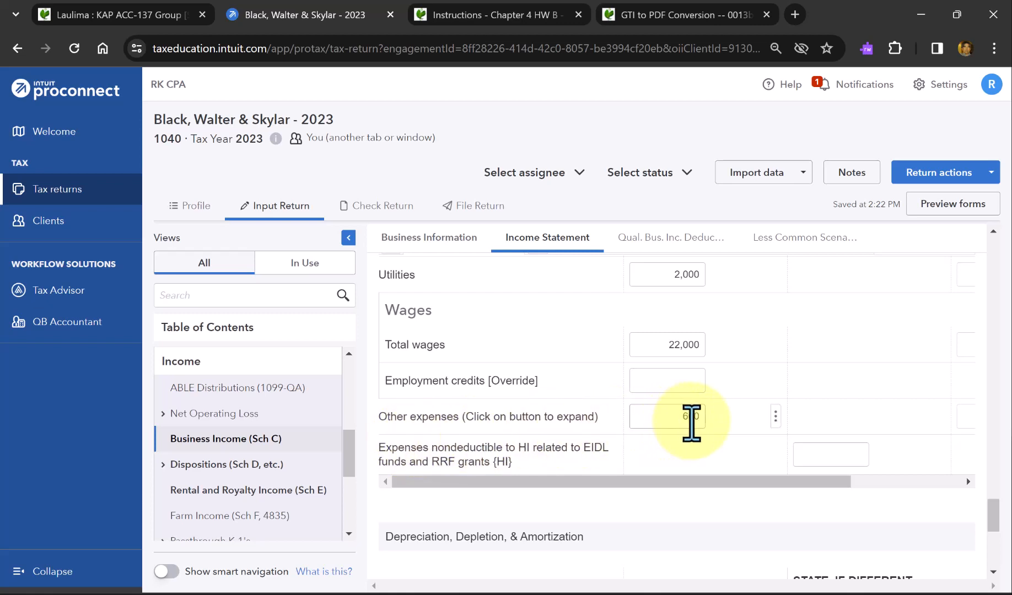
left_click(691, 422)
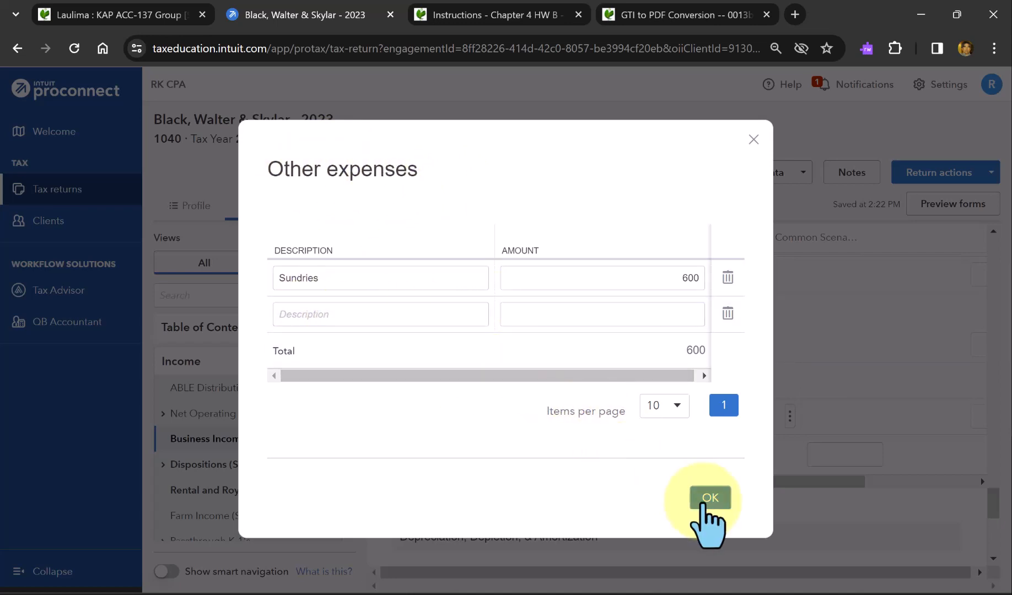
left_click(710, 498)
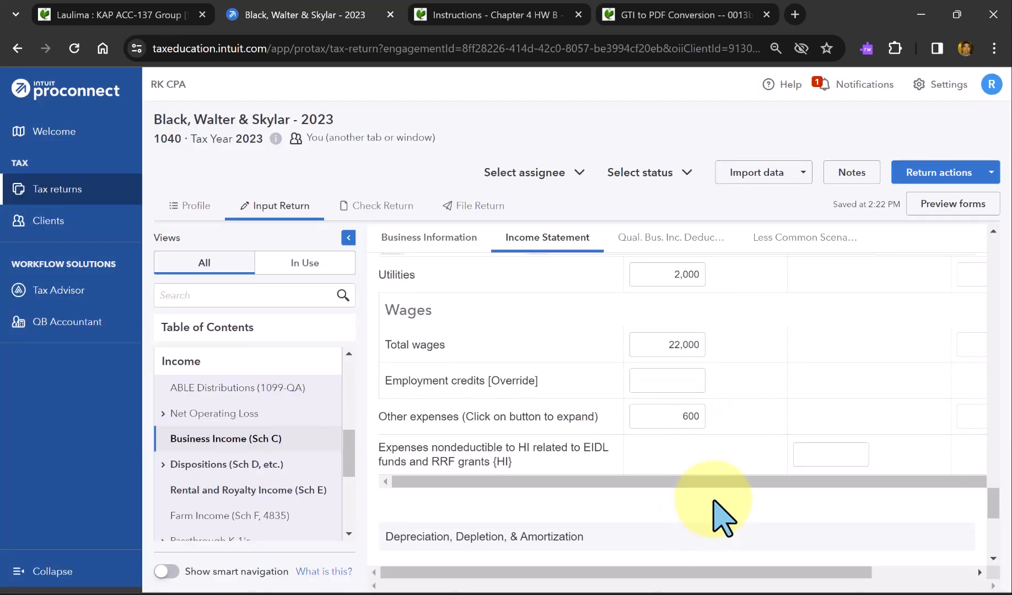
Go back to the car wash's Taxes and Licenses section and check the itemised breakdown of Other [Adjust].
scroll(716, 501, "up", 6)
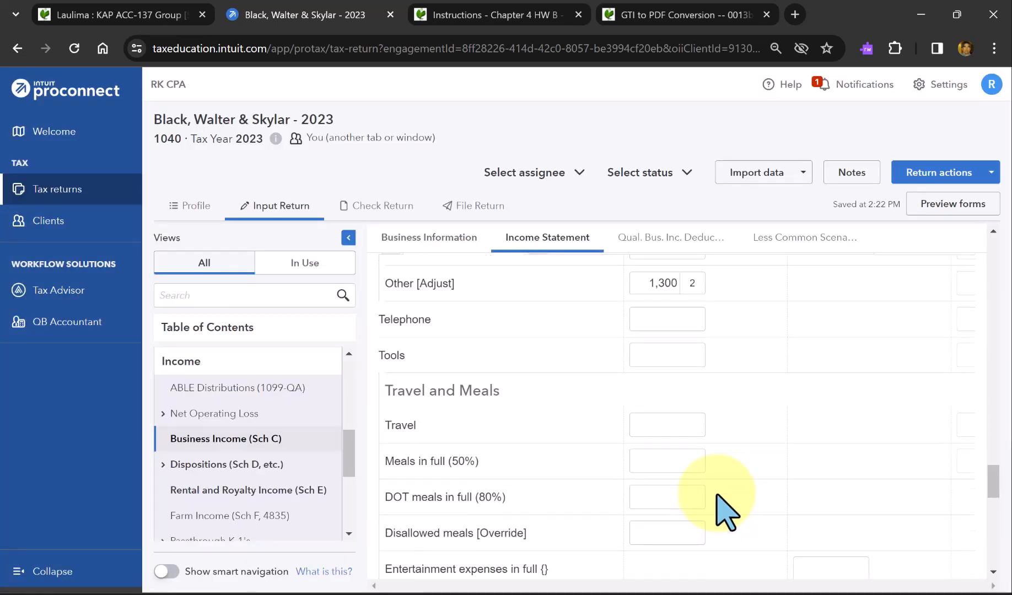
scroll(726, 511, "up", 3)
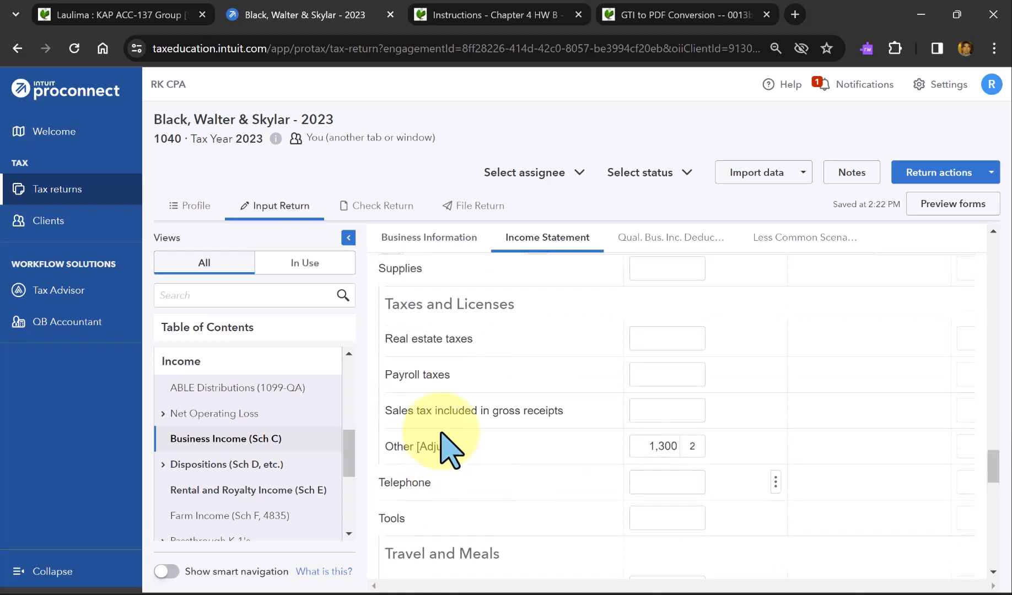
scroll(447, 364, "up", 1)
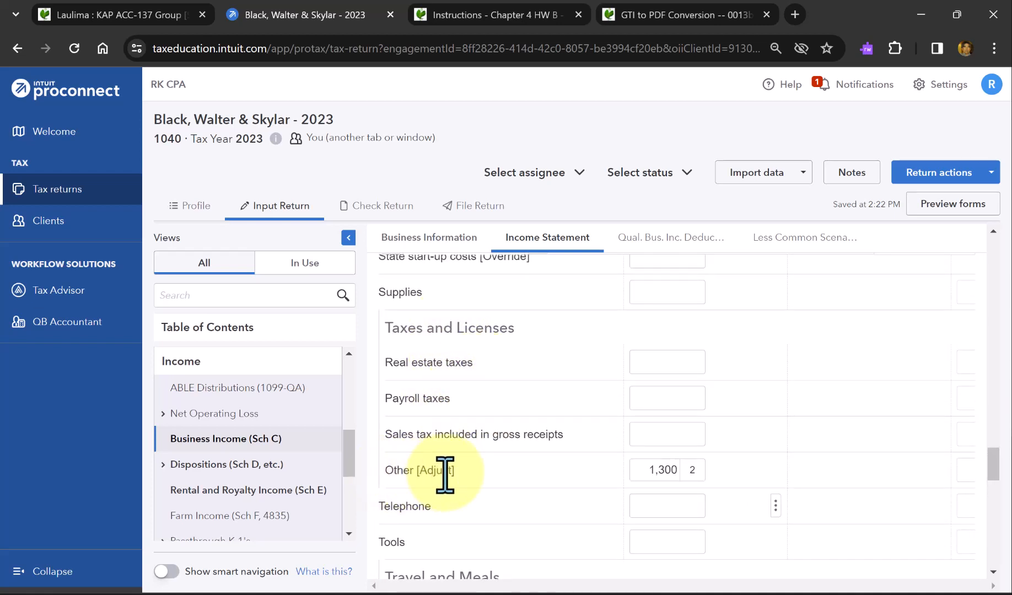
left_click(694, 472)
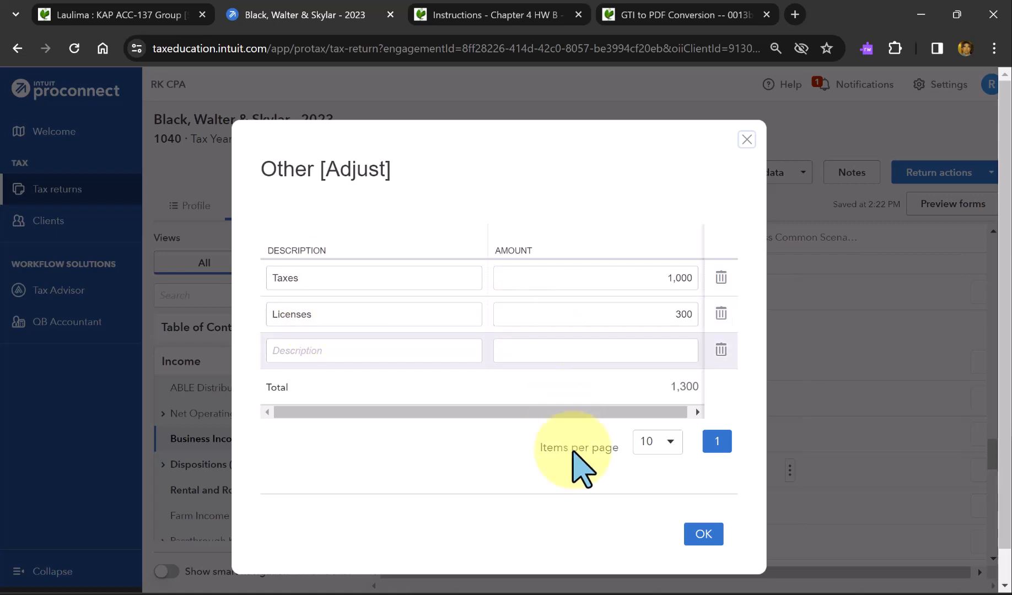
left_click(705, 535)
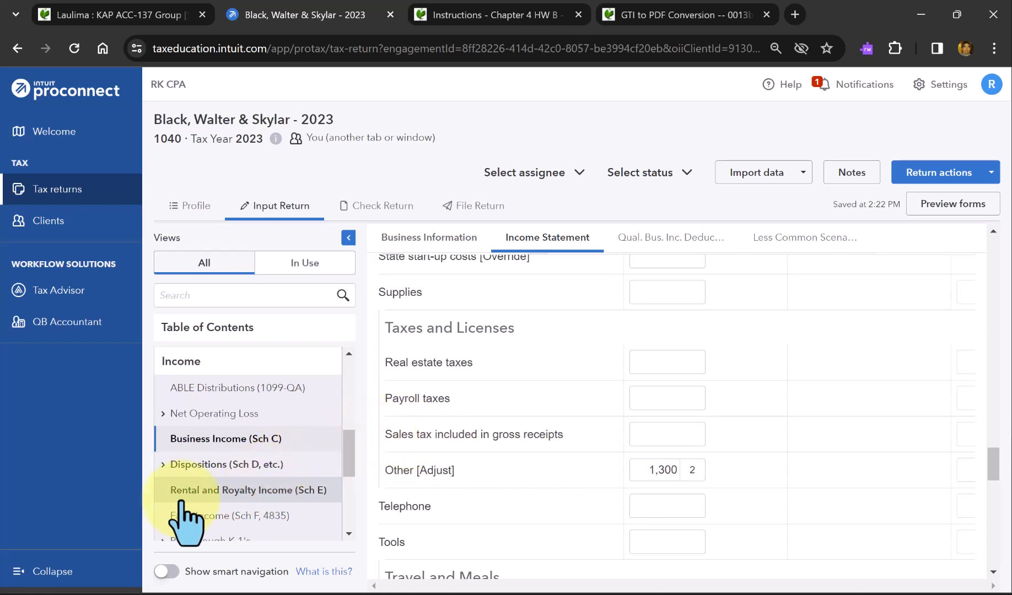
Open Rental and Royalty Income (Sch E) and review the ski condo's address, property type, days rented and personal use information.
left_click(303, 492)
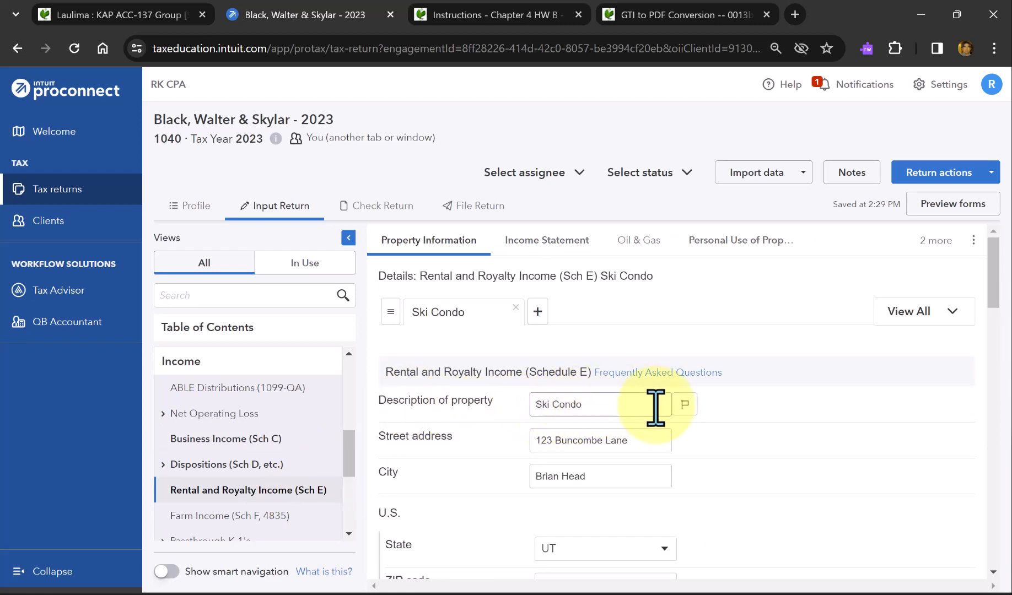
scroll(653, 406, "down", 1)
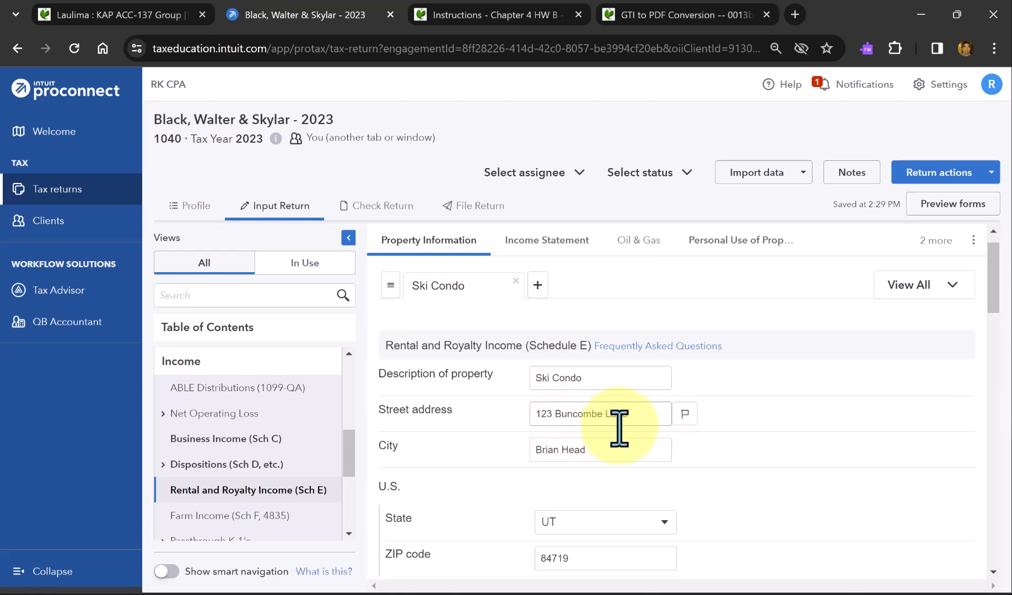
scroll(598, 453, "down", 2)
scroll(598, 453, "down", 4)
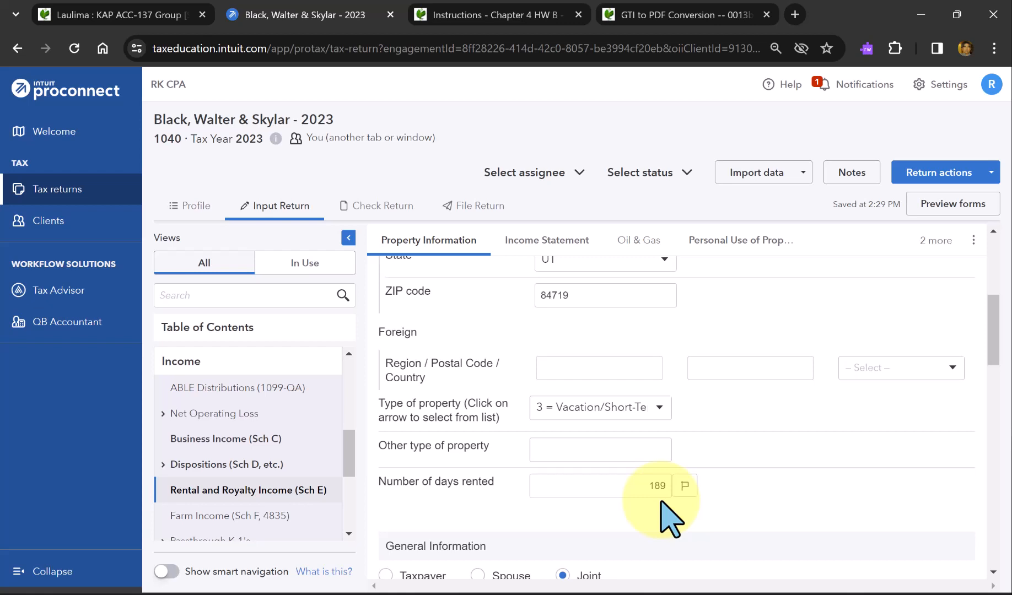
left_click(736, 246)
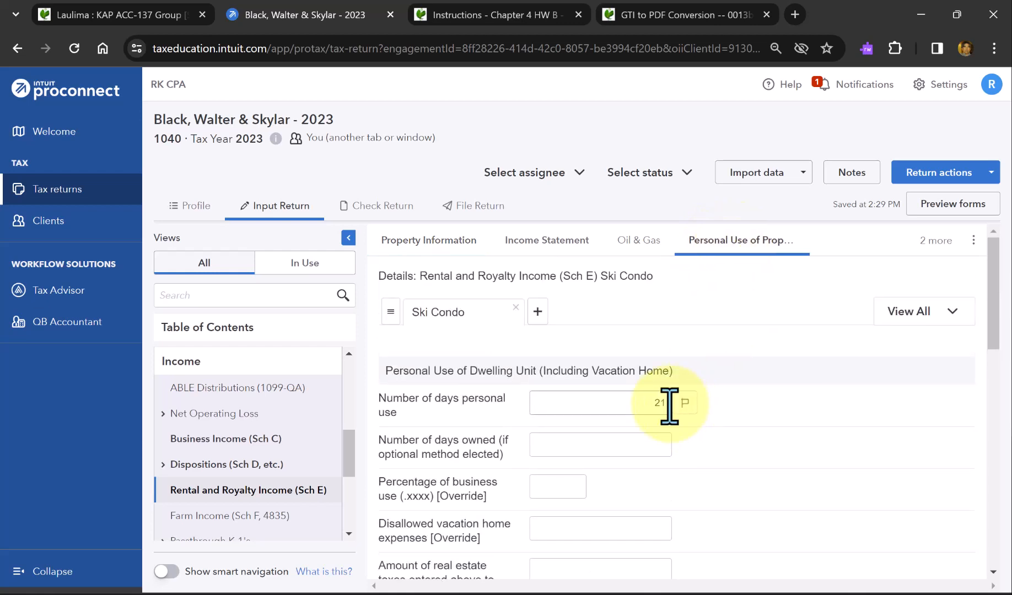
scroll(731, 418, "down", 3)
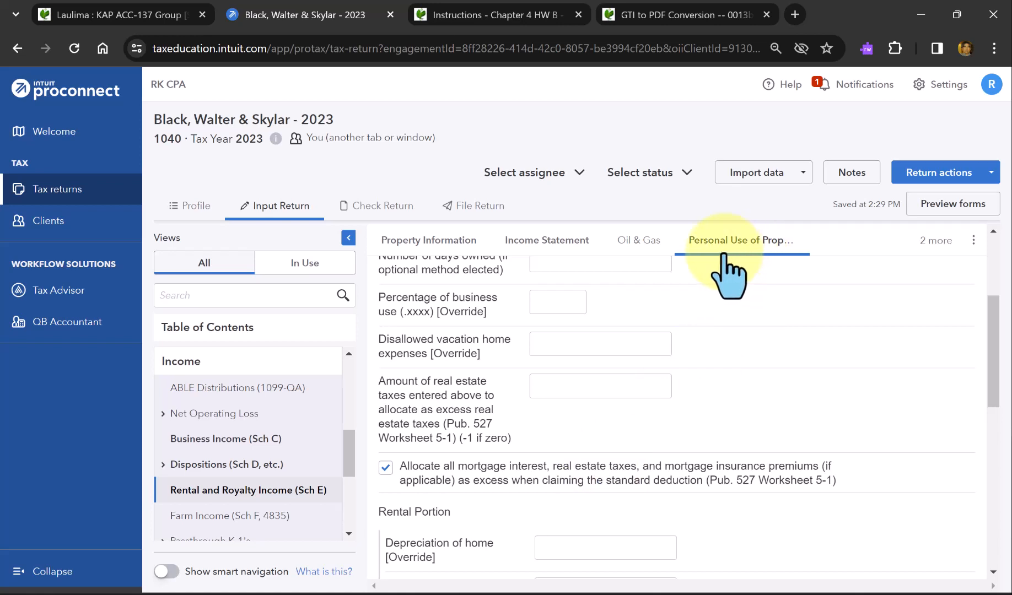
Open the ski condo's income statement and review its rents or royalties received.
left_click(546, 243)
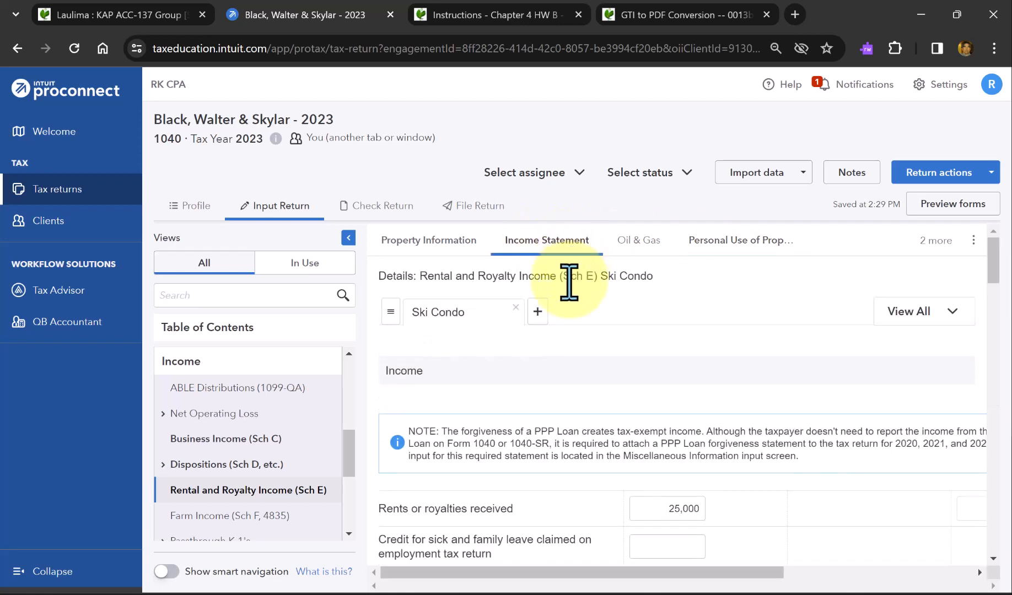
scroll(573, 298, "down", 2)
scroll(573, 300, "down", 1)
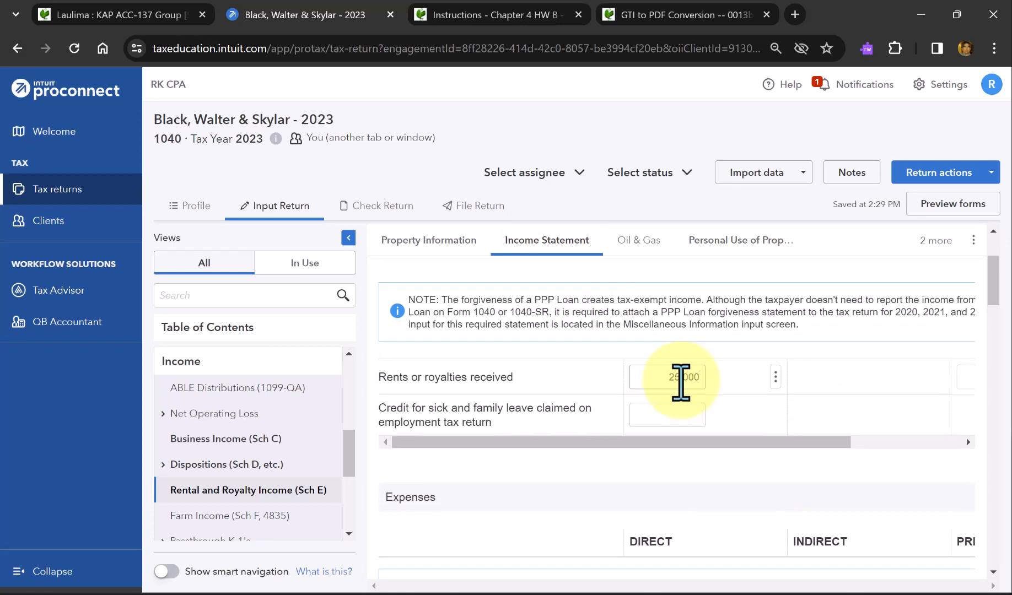
Review the ski condo's Indirect expense column from association dues and cleaning through mortgage interest to utilities.
scroll(681, 380, "down", 3)
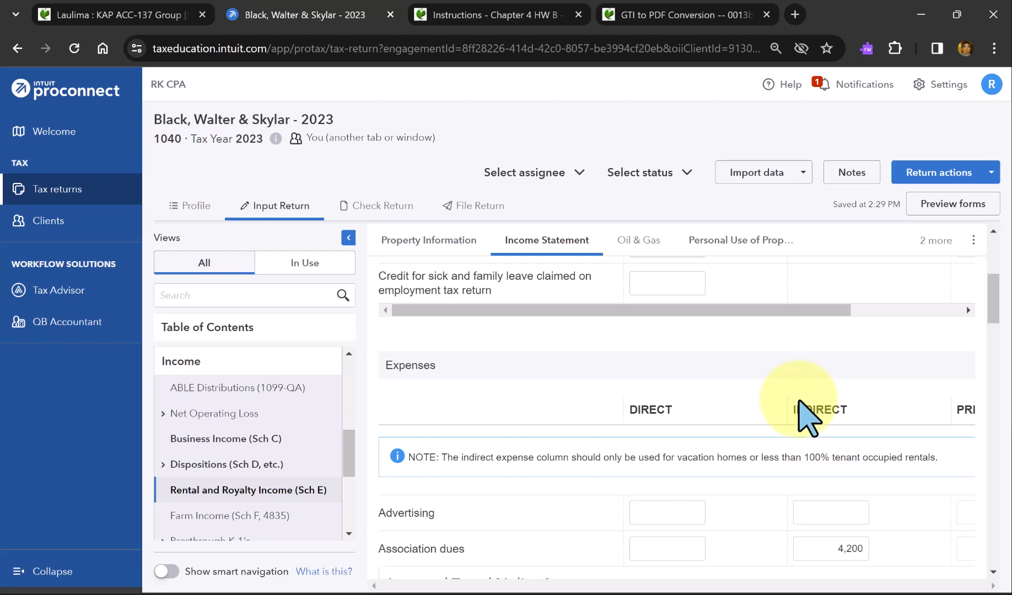
scroll(804, 410, "down", 3)
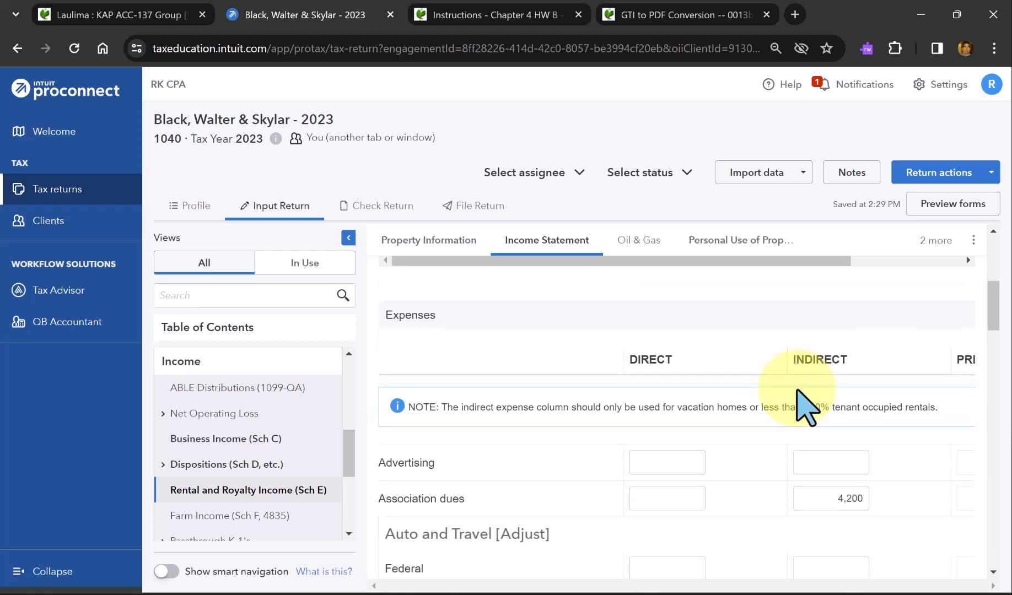
scroll(825, 387, "down", 6)
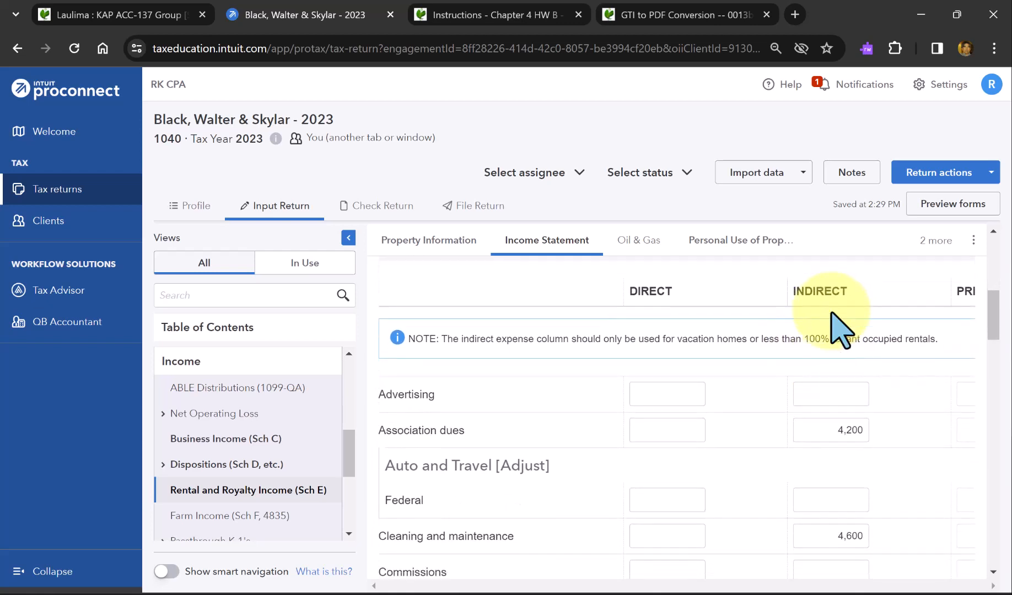
scroll(831, 313, "down", 8)
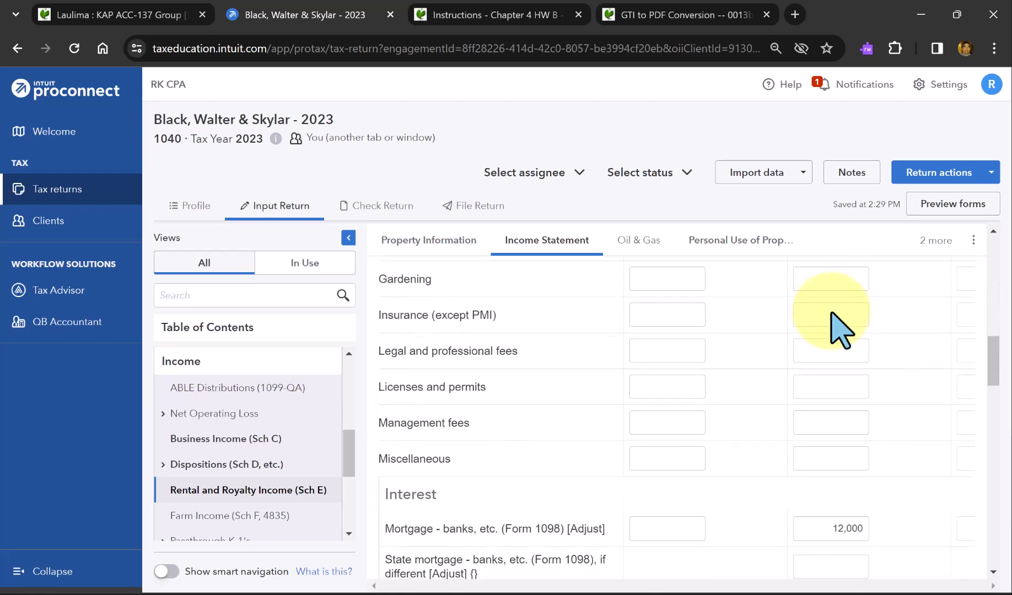
scroll(831, 313, "down", 9)
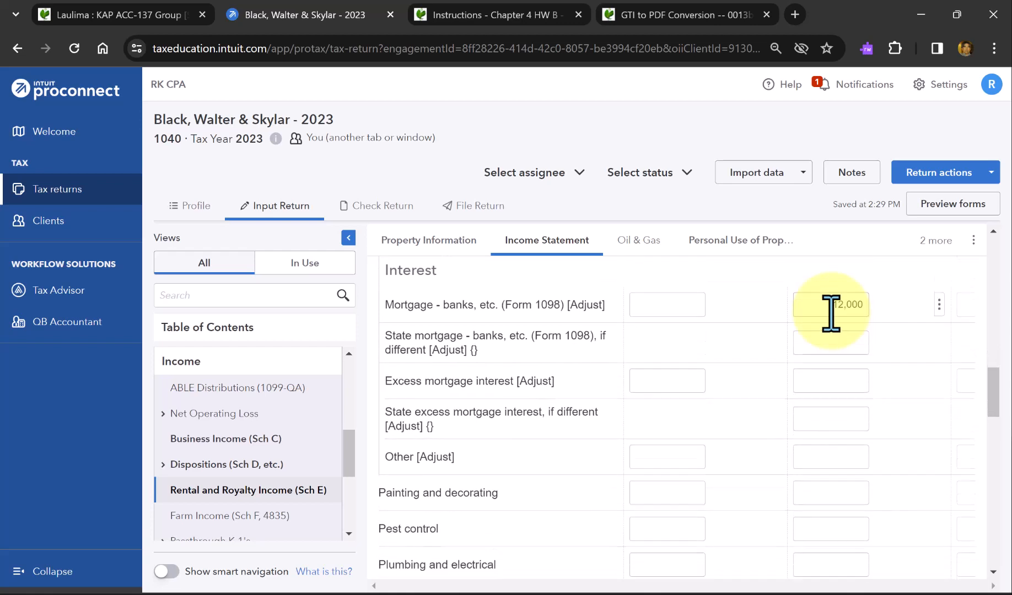
scroll(831, 313, "down", 7)
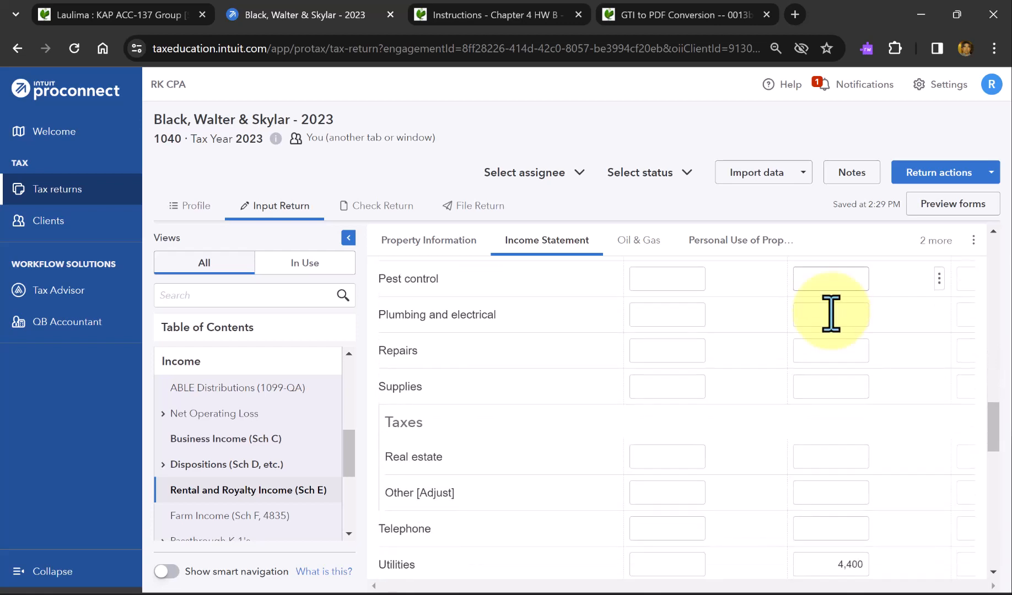
scroll(831, 313, "down", 1)
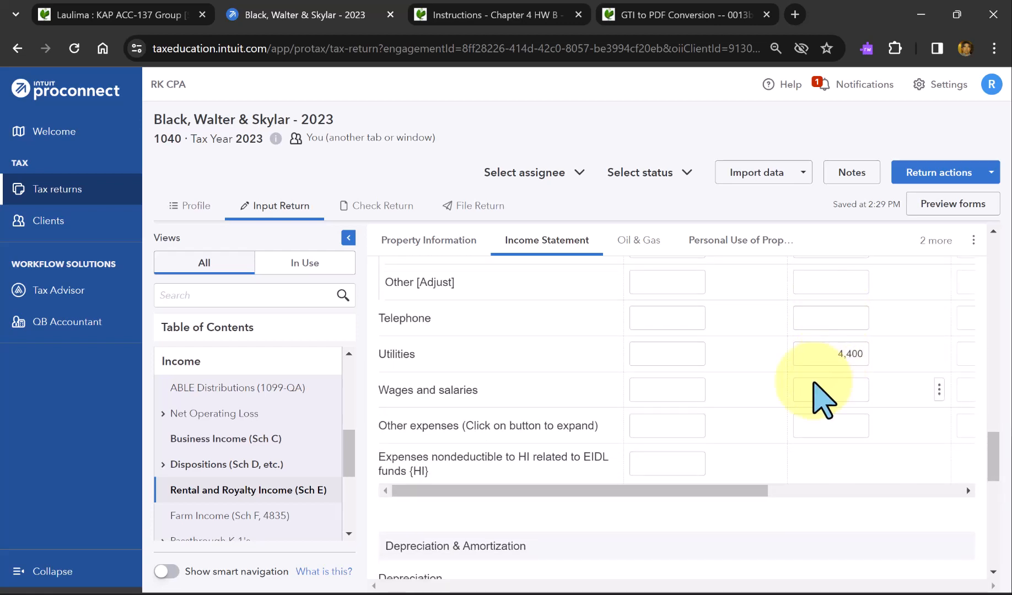
Return to the start of the ski condo's Expenses section and read the note on when to use the Indirect column.
scroll(817, 400, "up", 4)
scroll(813, 384, "up", 3)
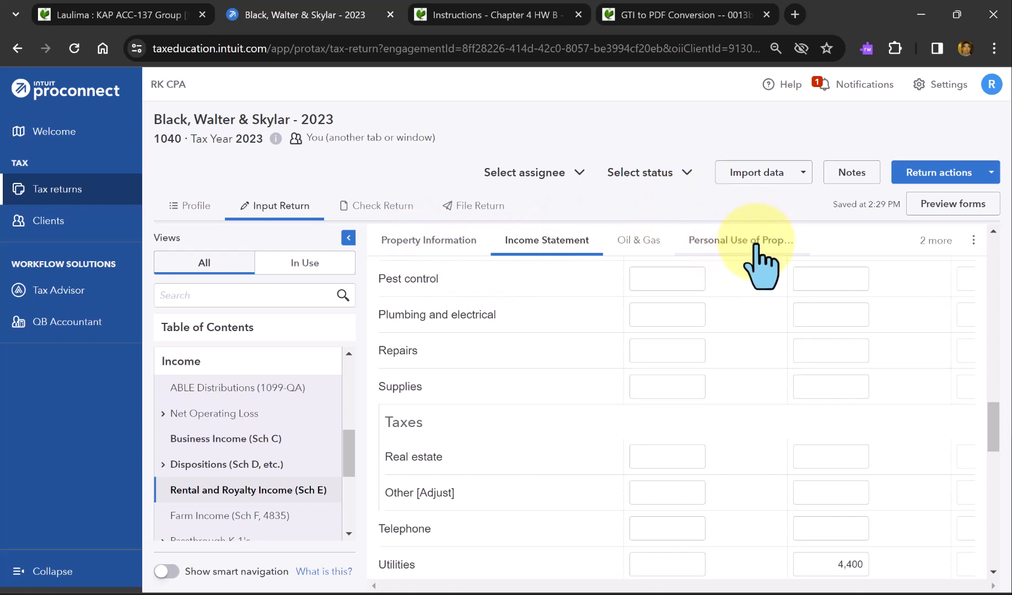
scroll(755, 413, "up", 2)
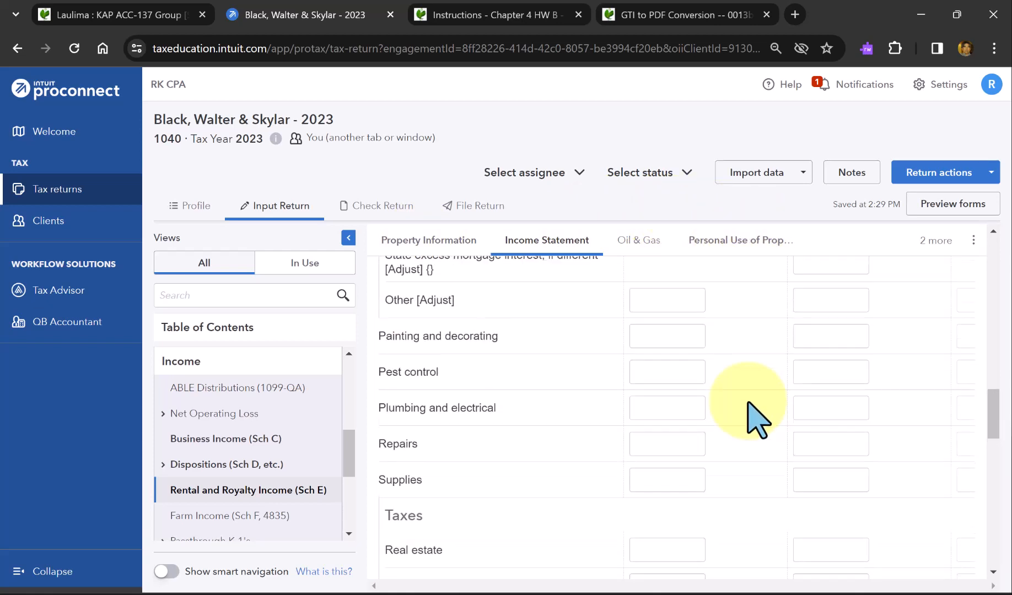
scroll(756, 419, "up", 12)
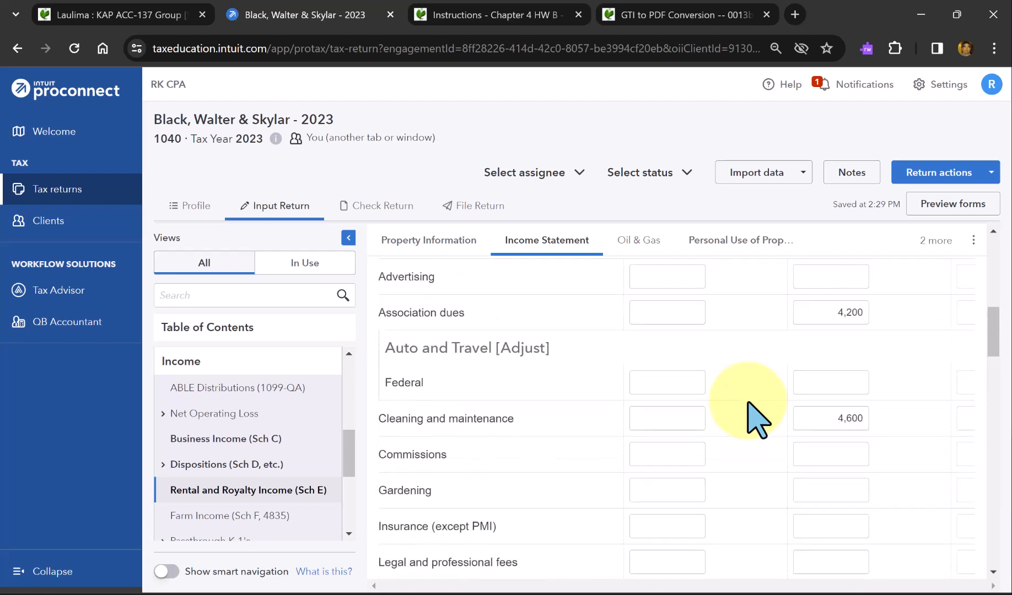
scroll(754, 418, "up", 5)
scroll(664, 439, "down", 1)
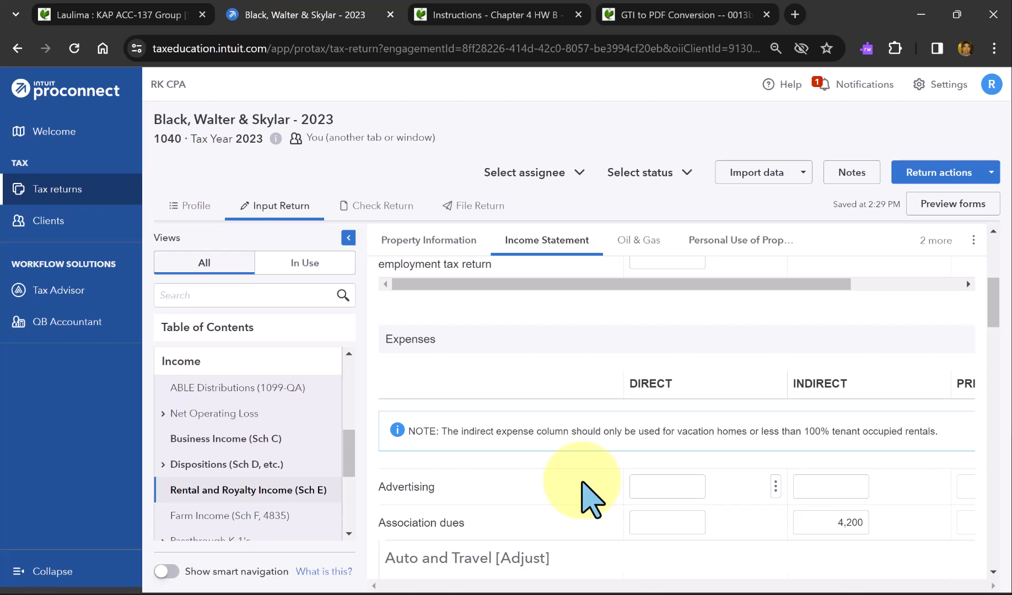
Recheck the ski condo's Indirect expenses down to utilities and check which additional Schedule E sections are available.
scroll(592, 498, "down", 12)
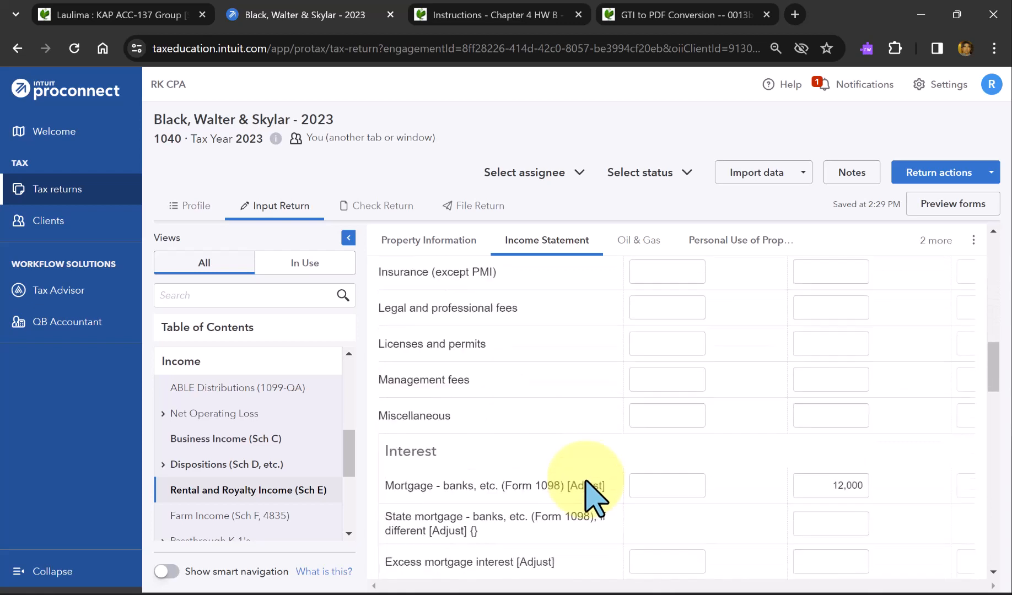
scroll(593, 498, "down", 10)
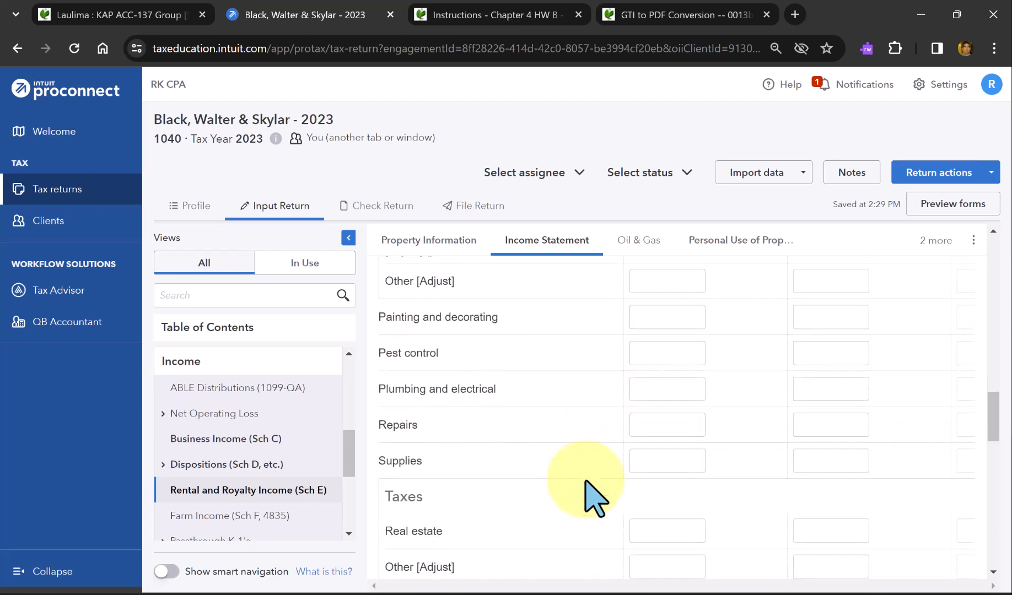
scroll(593, 499, "down", 3)
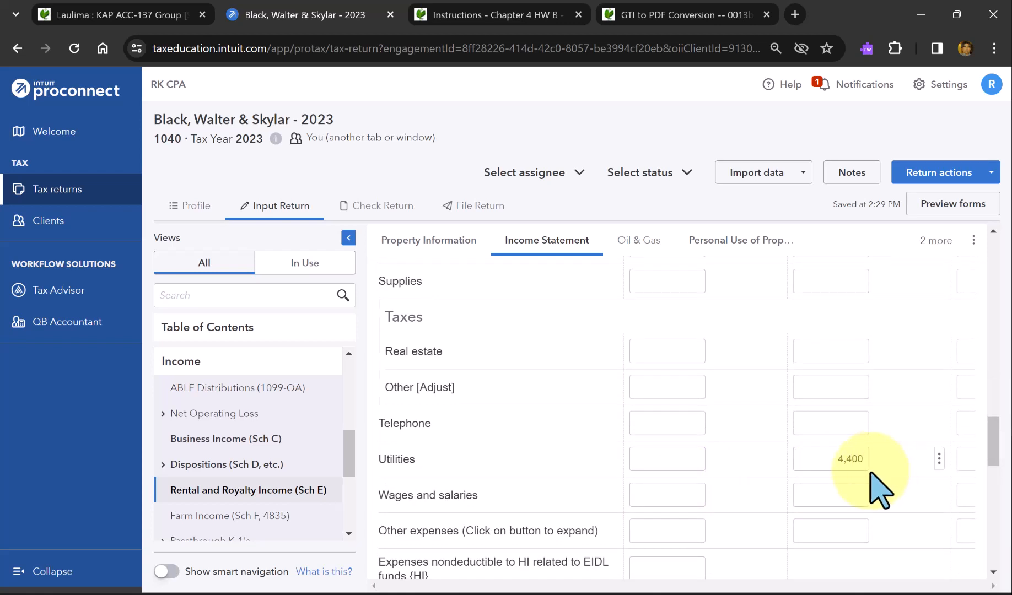
scroll(862, 494, "up", 1)
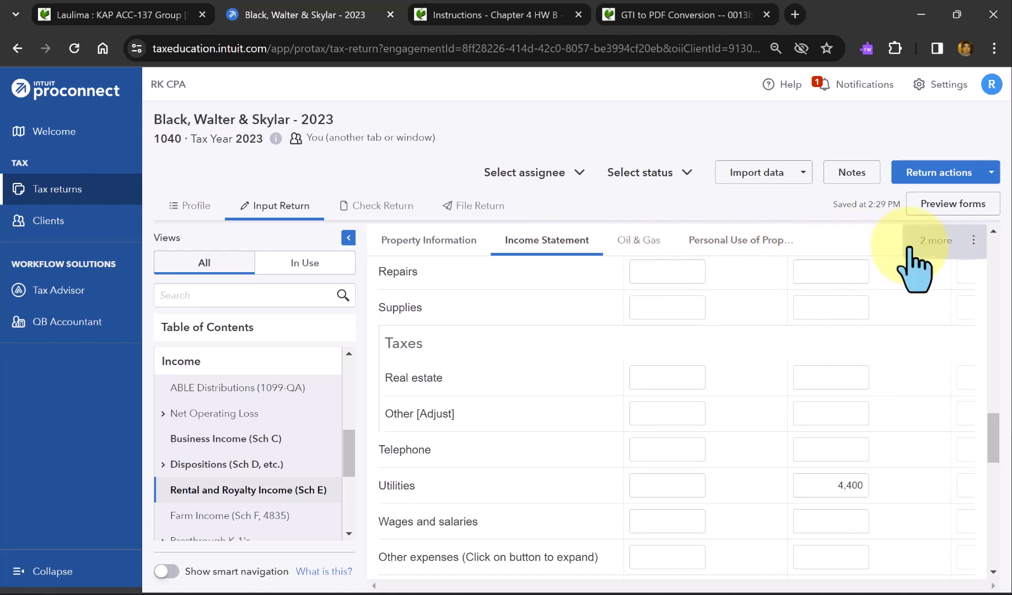
left_click(945, 245)
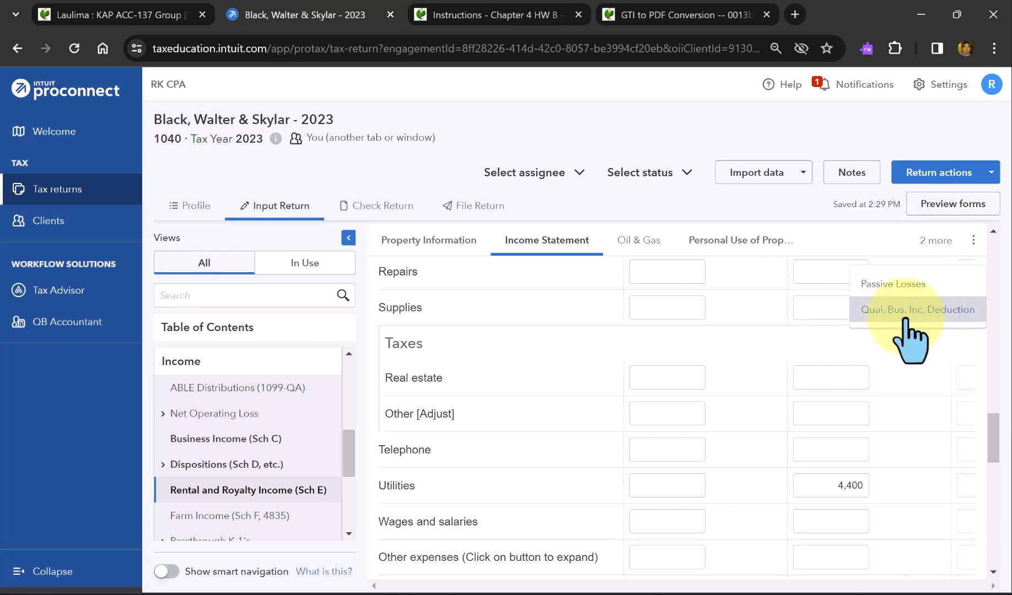
left_click(759, 219)
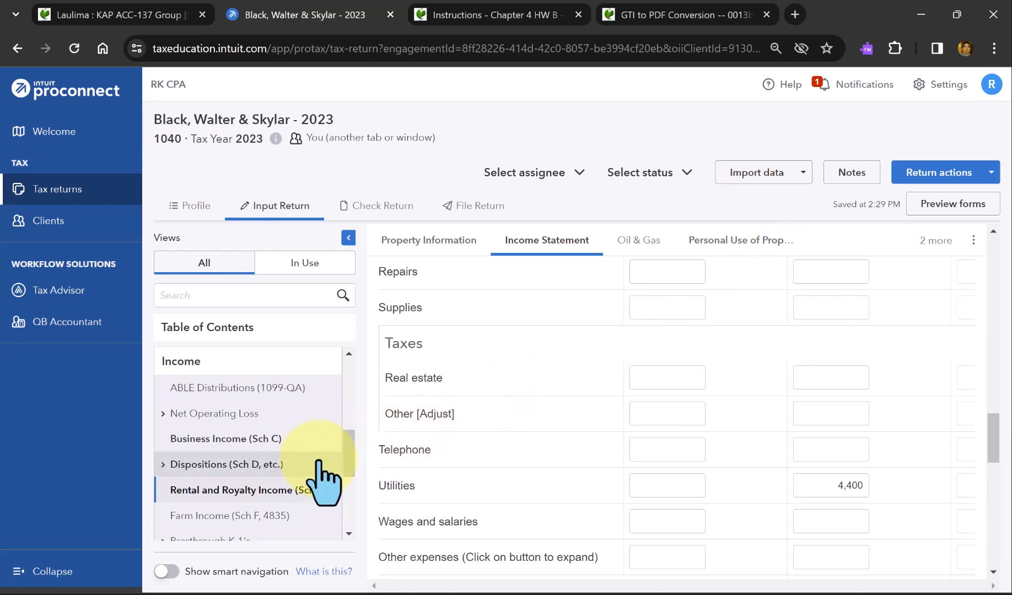
Open Schedule D/4797/etc. under Dispositions and read the full property description of the first entry, the New Hampshire home sale.
left_click(242, 468)
scroll(248, 485, "down", 1)
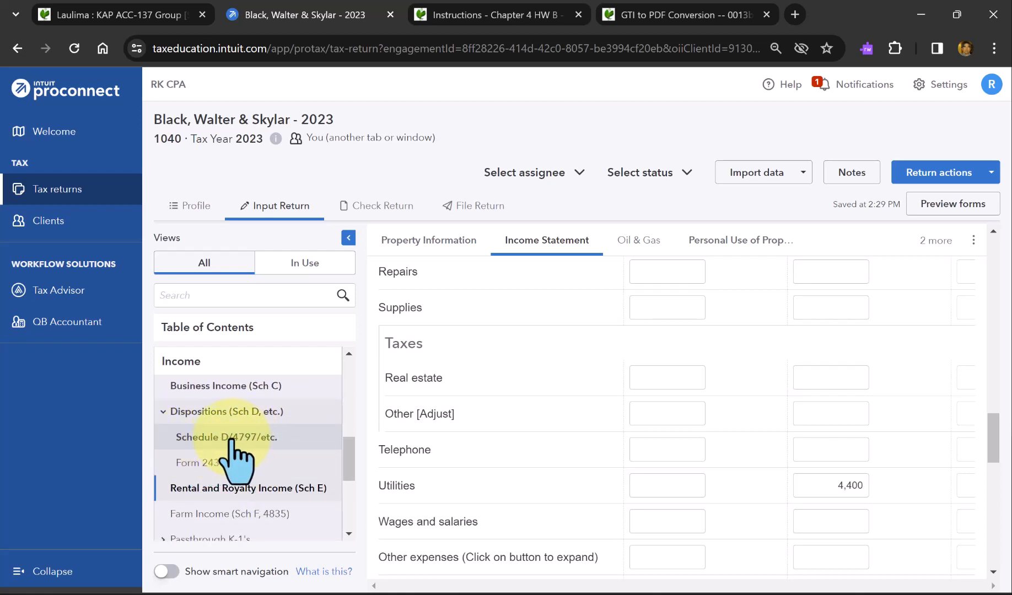
left_click(237, 441)
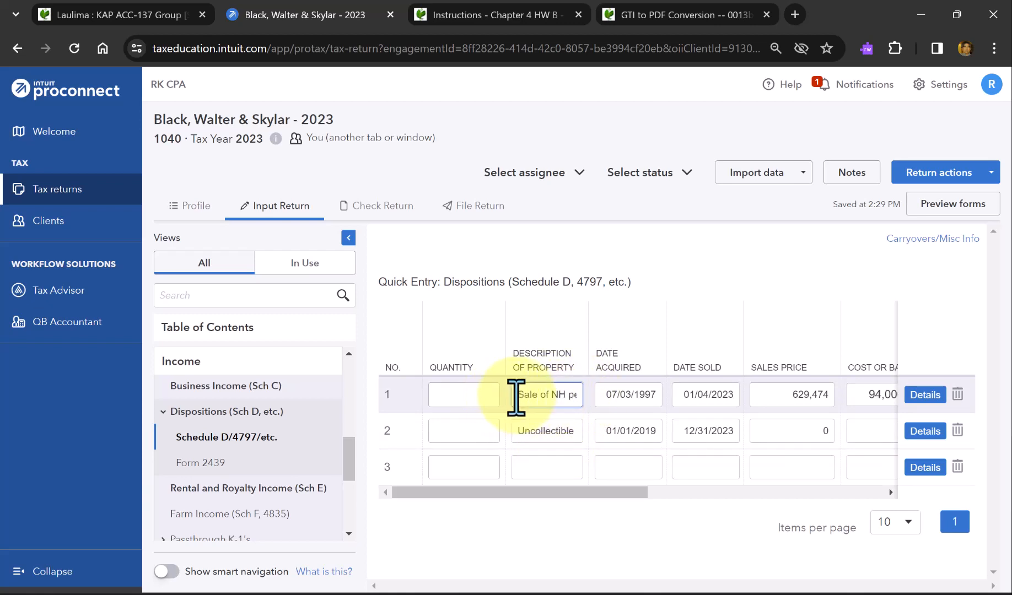
left_click_drag(517, 397, 570, 400)
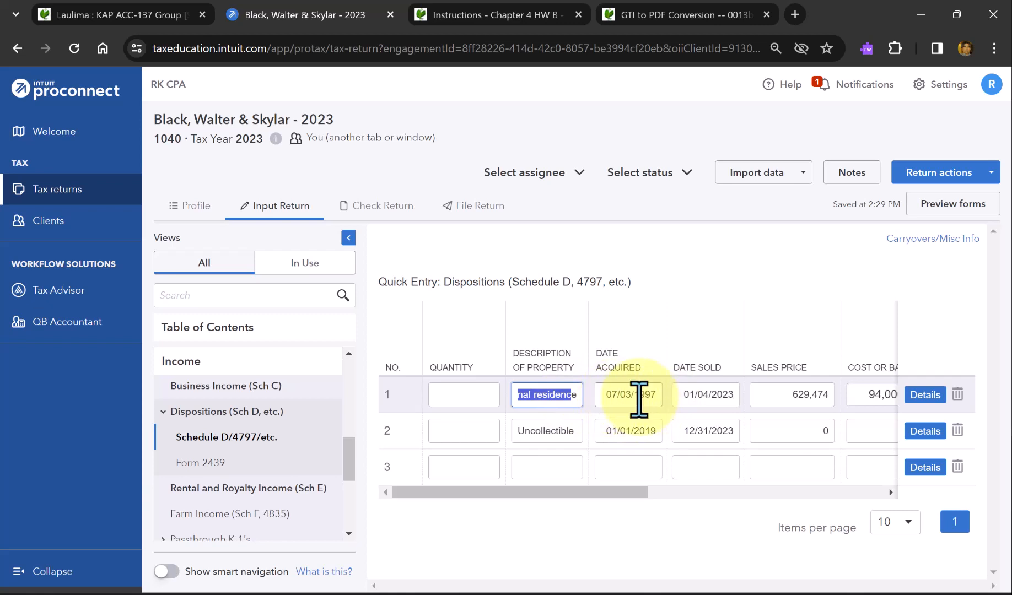
Check the home sale paragraph and Form 1099-S in the Chapter 4 HW B instructions, then return to the tax return.
left_click(499, 14)
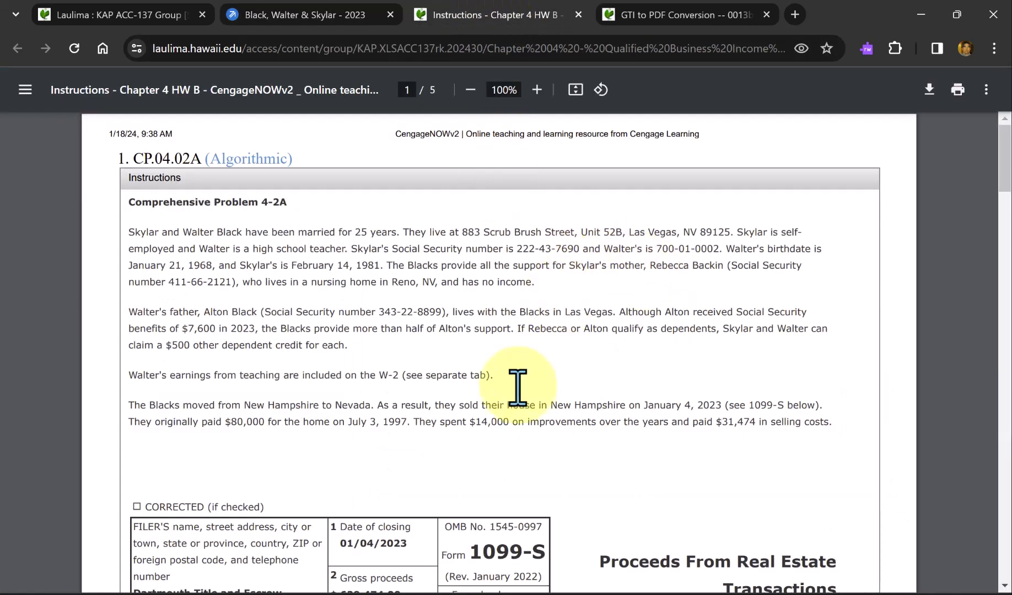
scroll(495, 526, "down", 3)
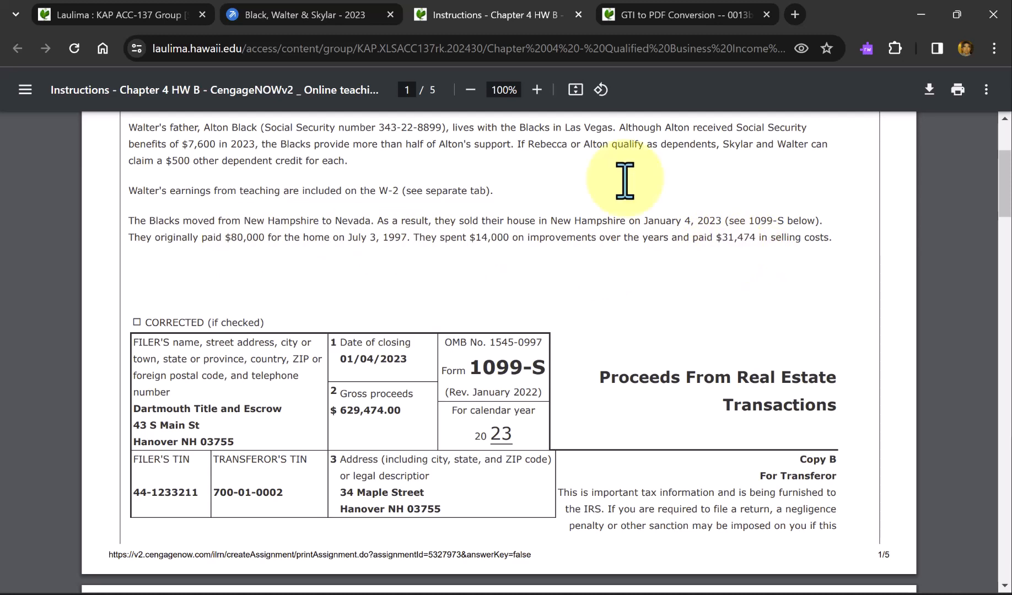
left_click(305, 16)
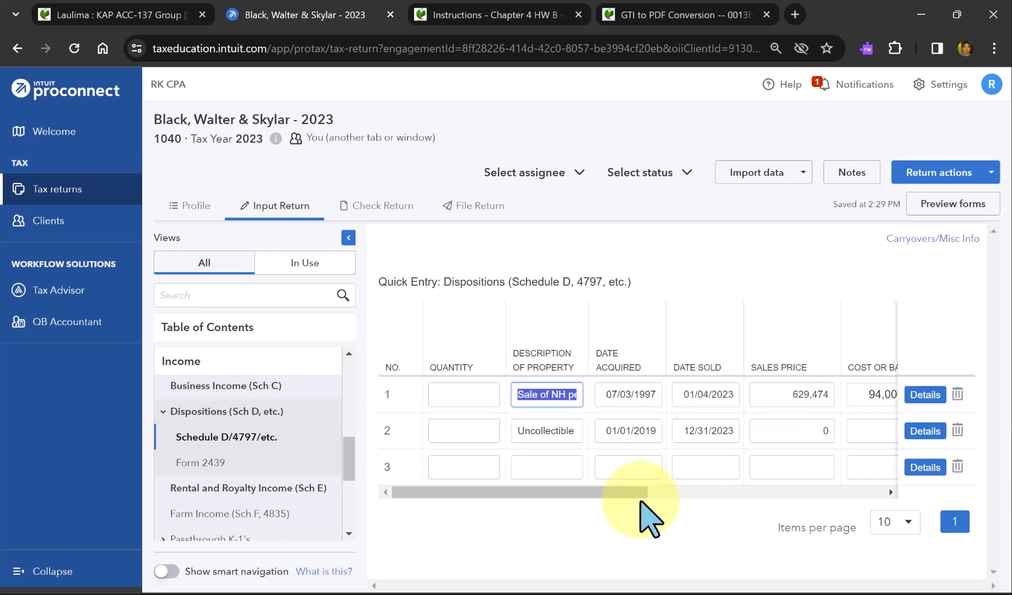
Check the itemised breakdown of the New Hampshire home's Cost or Basis and close it.
left_click_drag(642, 496, 741, 492)
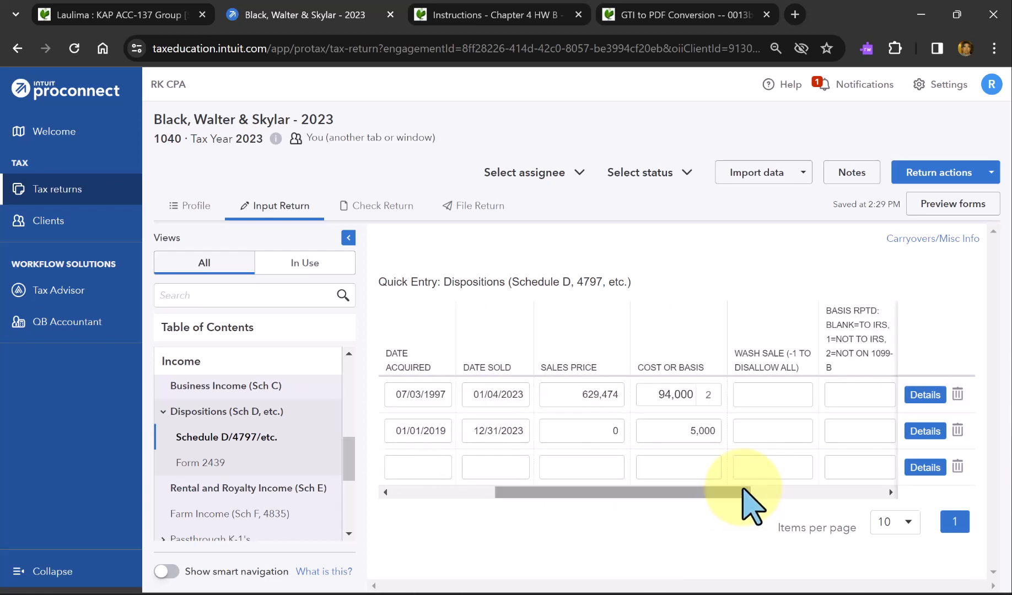
left_click(709, 396)
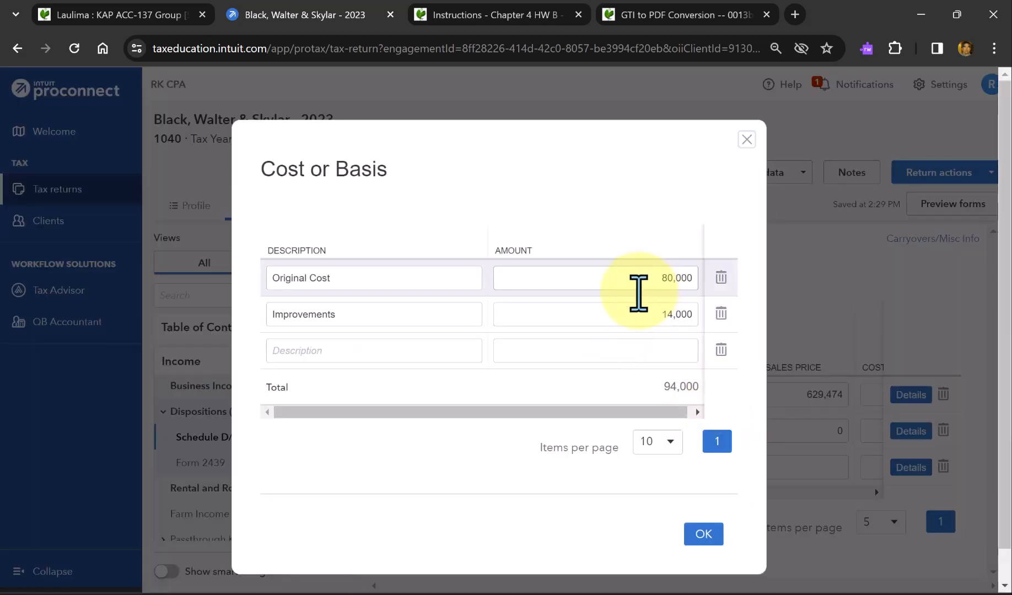
left_click(700, 536)
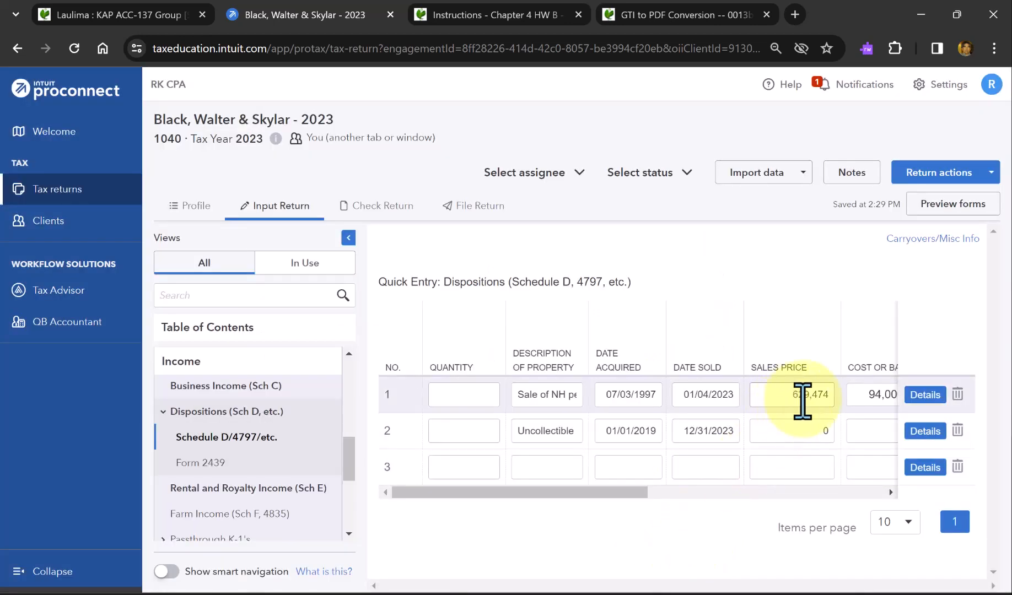
Review the New Hampshire home sale's price, basis and Expense of Sale in the dispositions quick entry.
left_click_drag(640, 501, 875, 479)
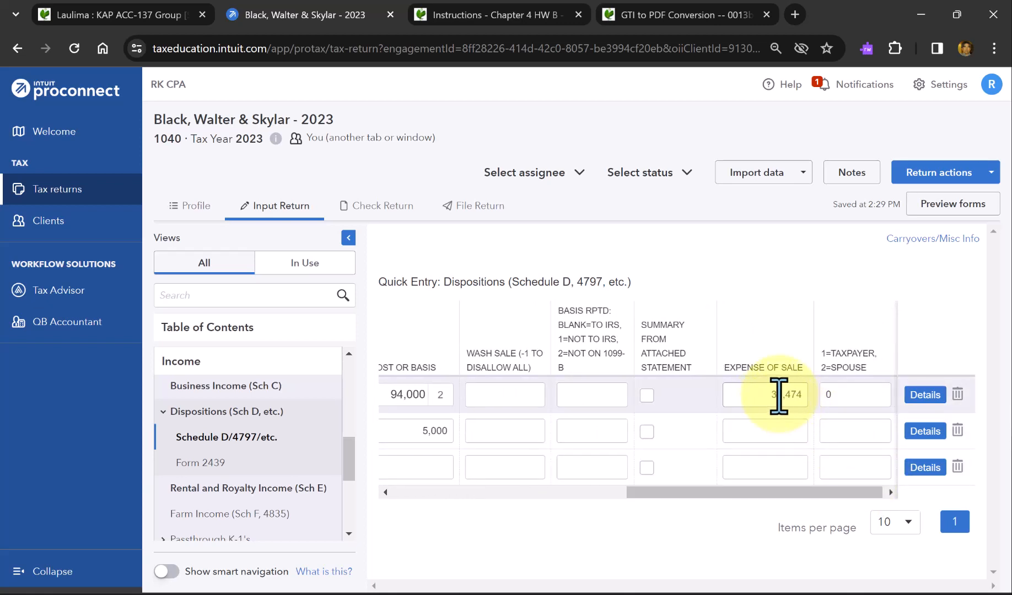
left_click_drag(817, 497, 668, 489)
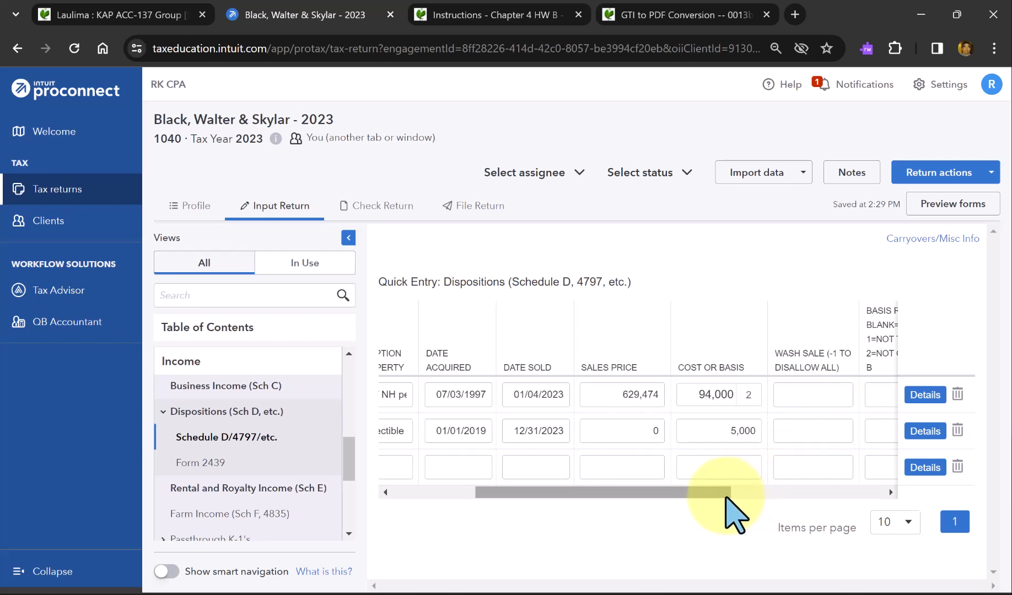
left_click_drag(723, 496, 902, 490)
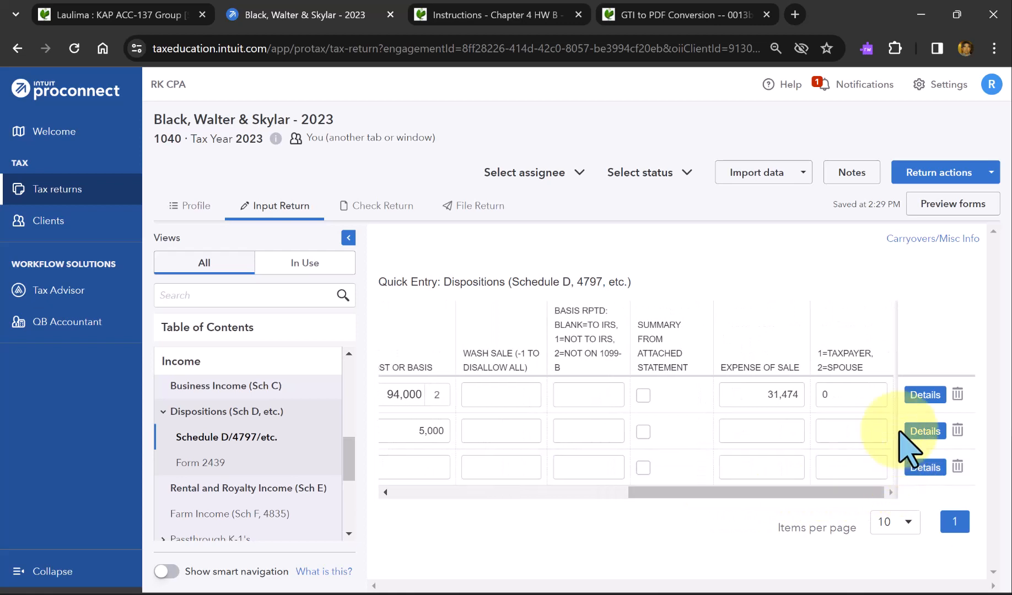
Open the details of the New Hampshire home sale and go to its Sale of Home section.
left_click(925, 395)
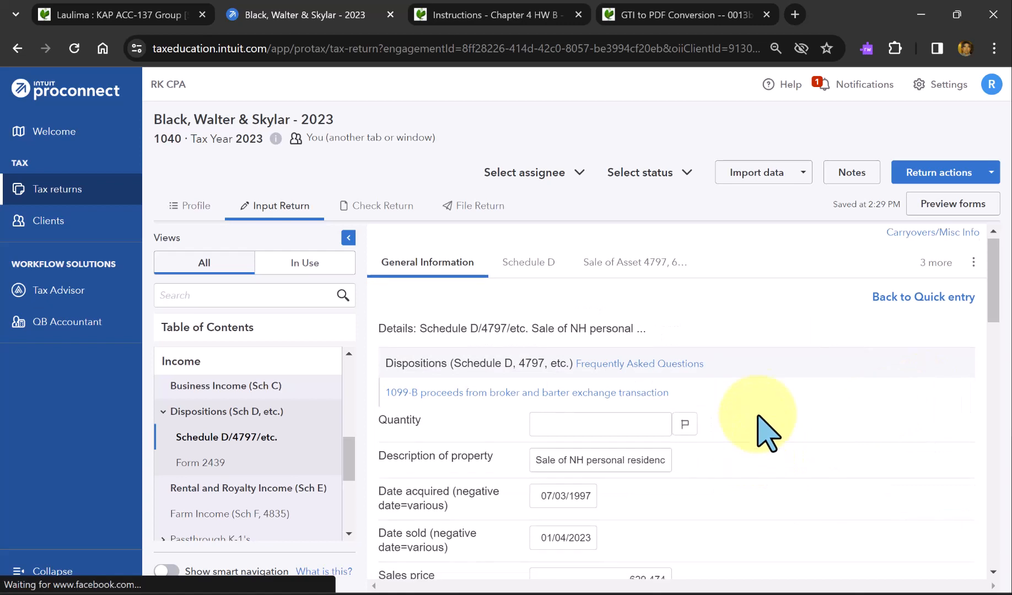
left_click_drag(993, 277, 985, 252)
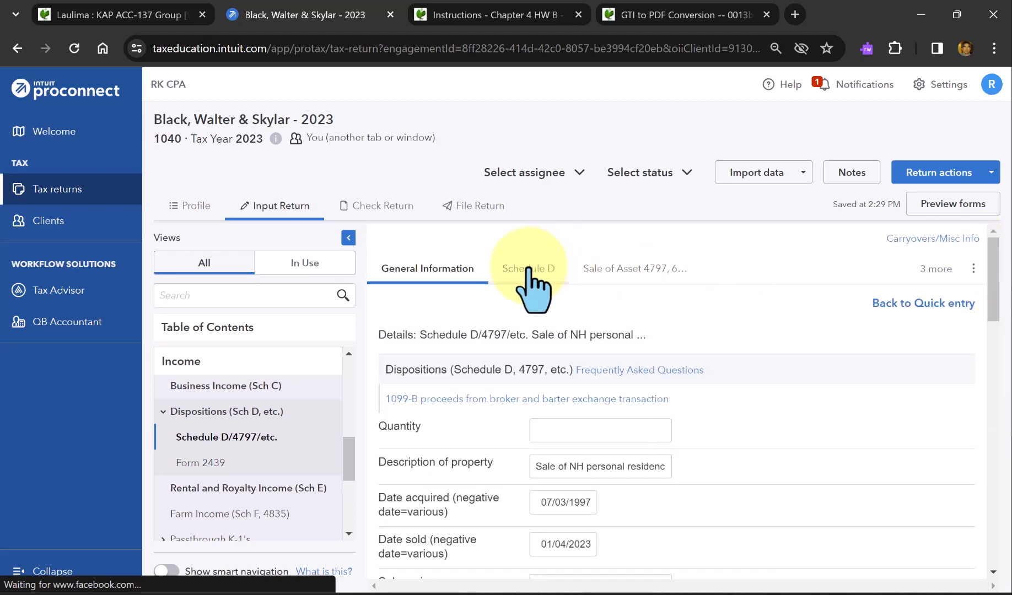
left_click(935, 275)
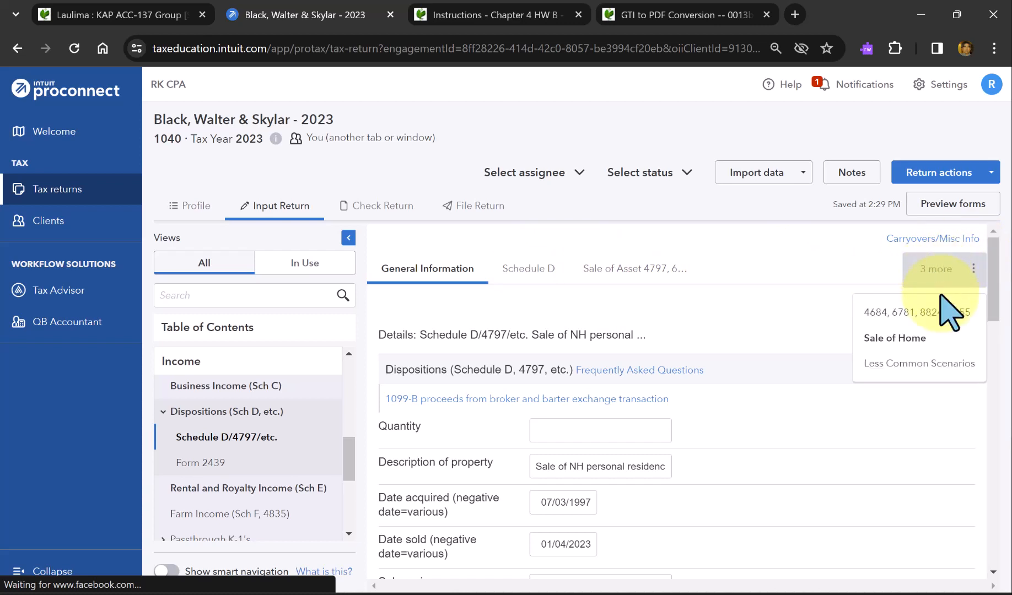
left_click(902, 339)
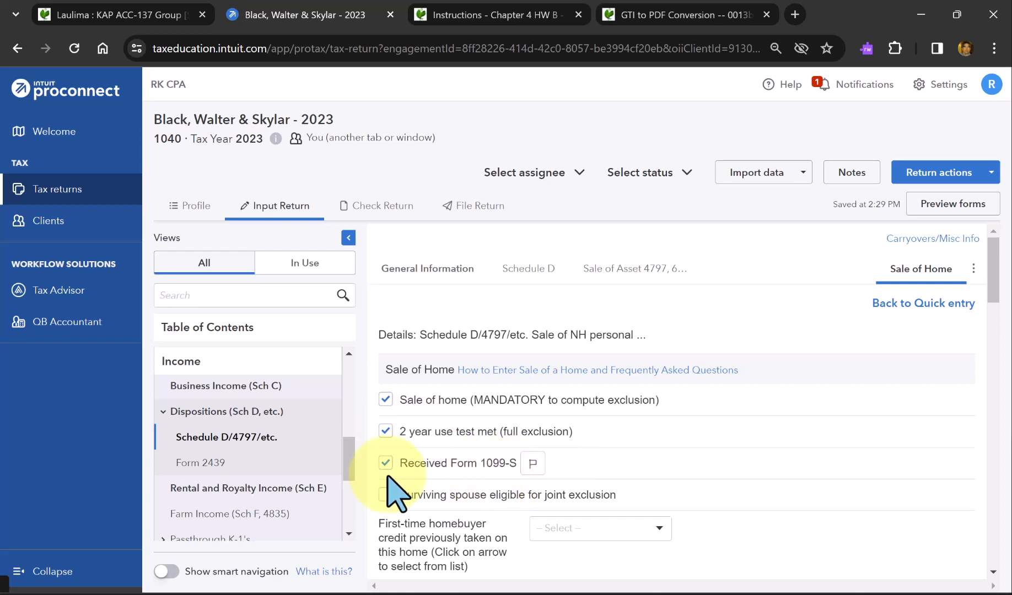
Review the Sale of Home inputs, from the exclusion and Form 1099-S options through business use, reduced exclusion and state overrides.
scroll(429, 490, "down", 1)
scroll(429, 490, "down", 10)
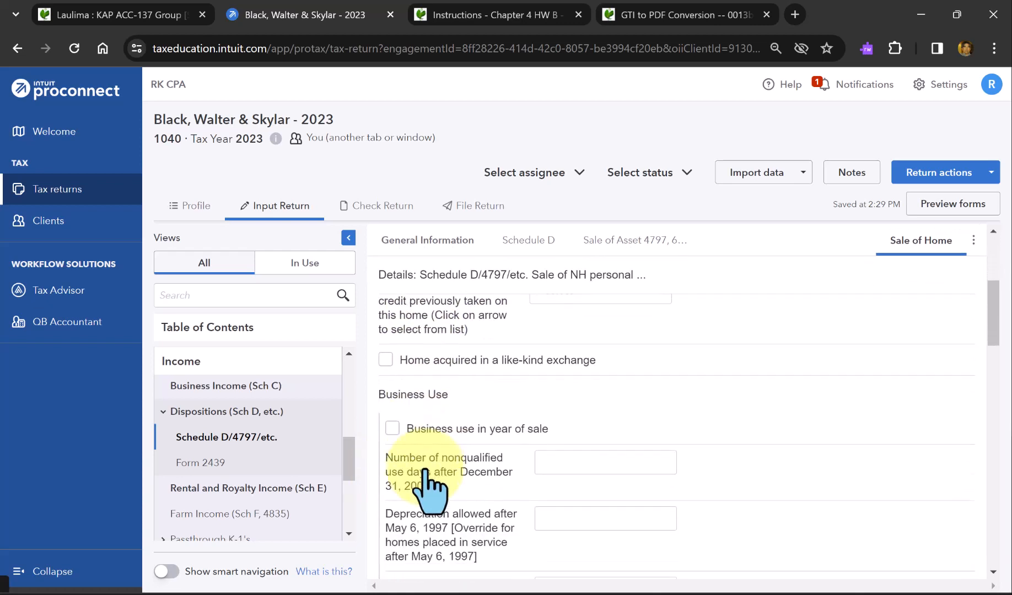
scroll(429, 484, "down", 10)
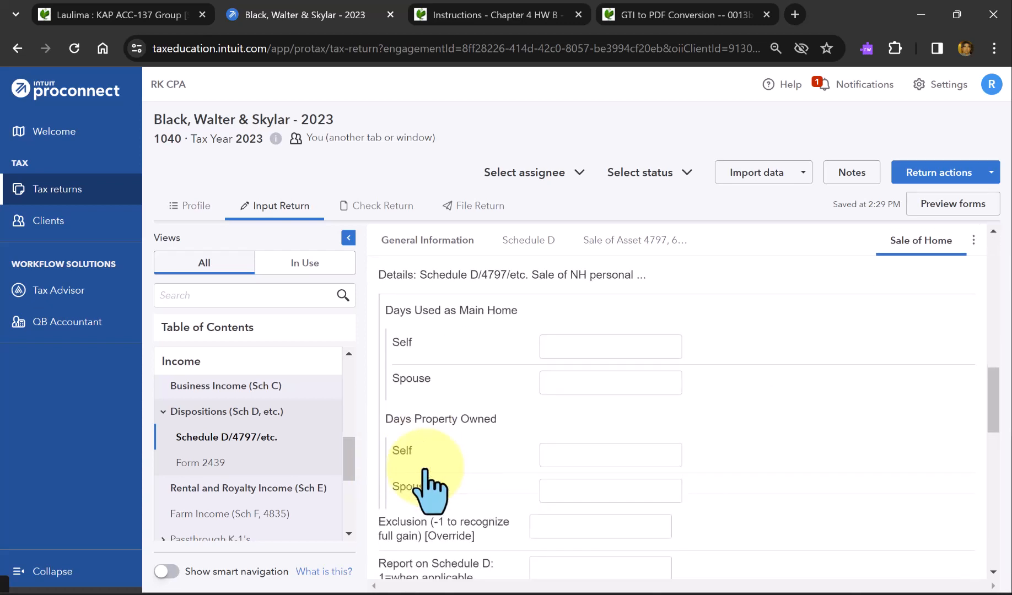
scroll(427, 478, "down", 10)
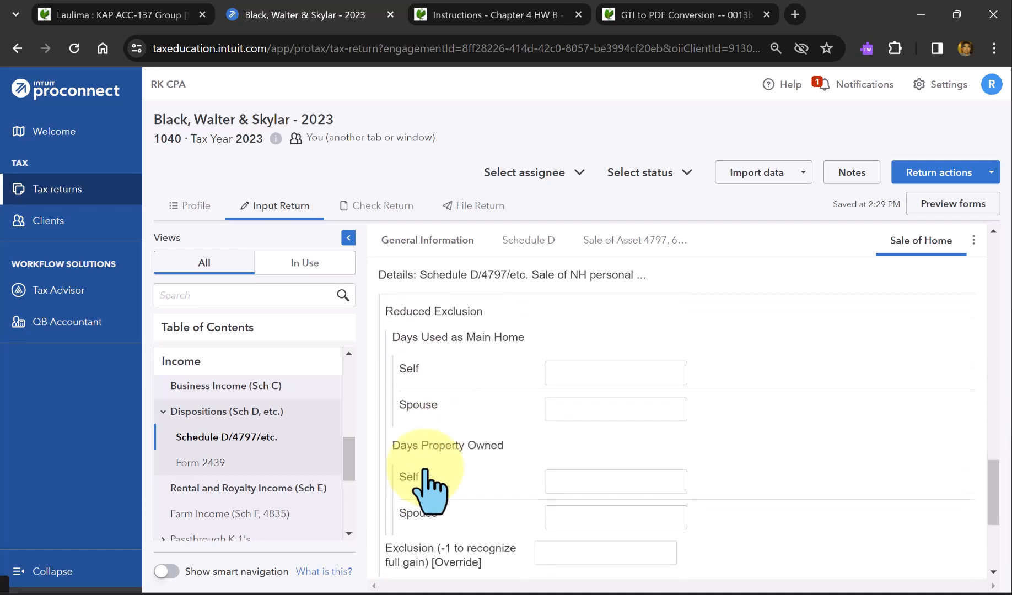
scroll(427, 478, "up", 2)
scroll(429, 487, "up", 5)
scroll(428, 488, "down", 4)
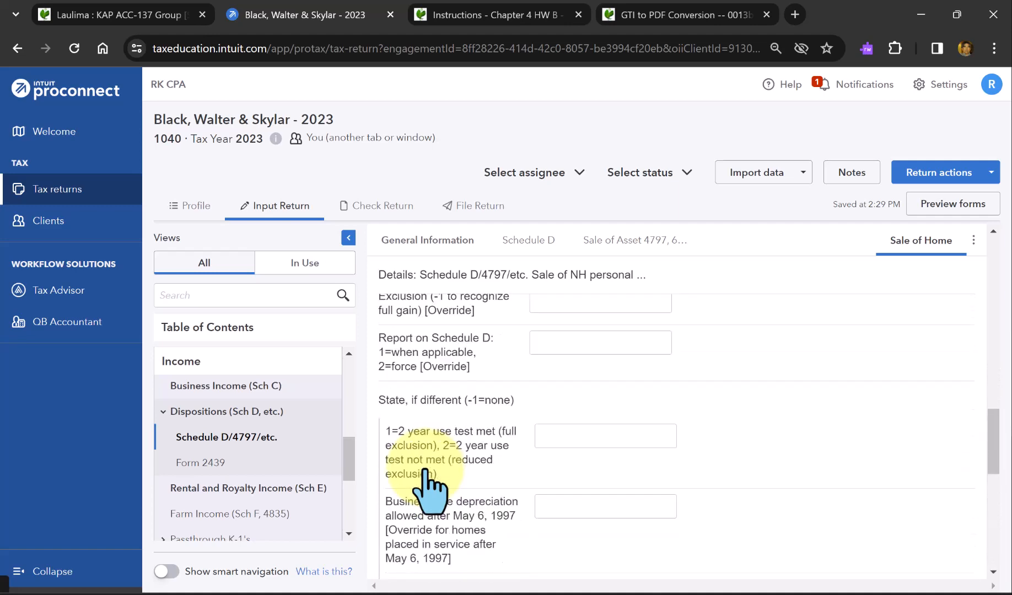
scroll(429, 487, "up", 6)
scroll(427, 487, "up", 10)
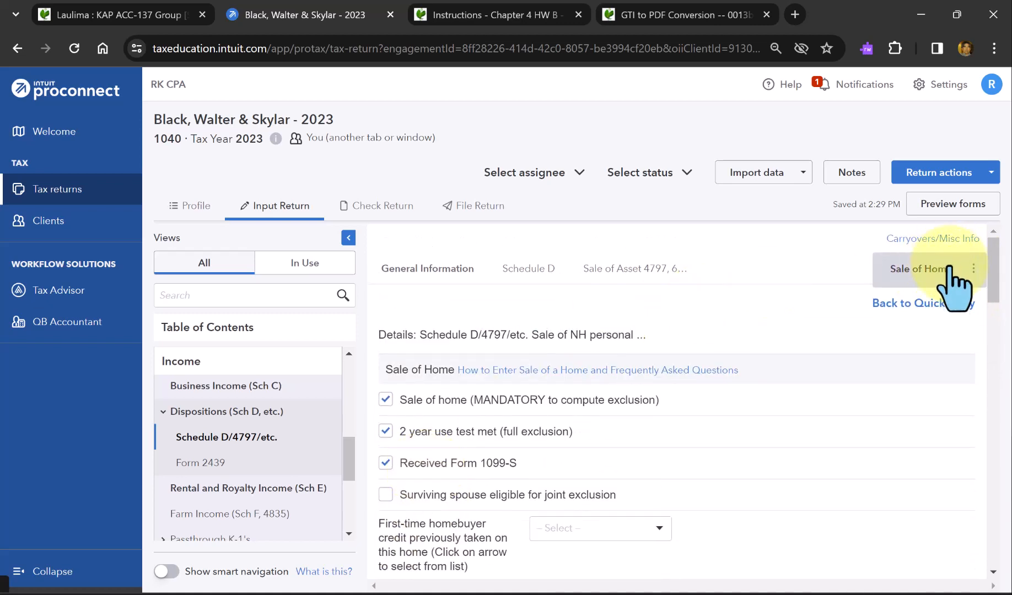
Go back to the dispositions quick entry and review the uncollectible loan's description, dates, sales price and cost basis.
left_click(924, 304)
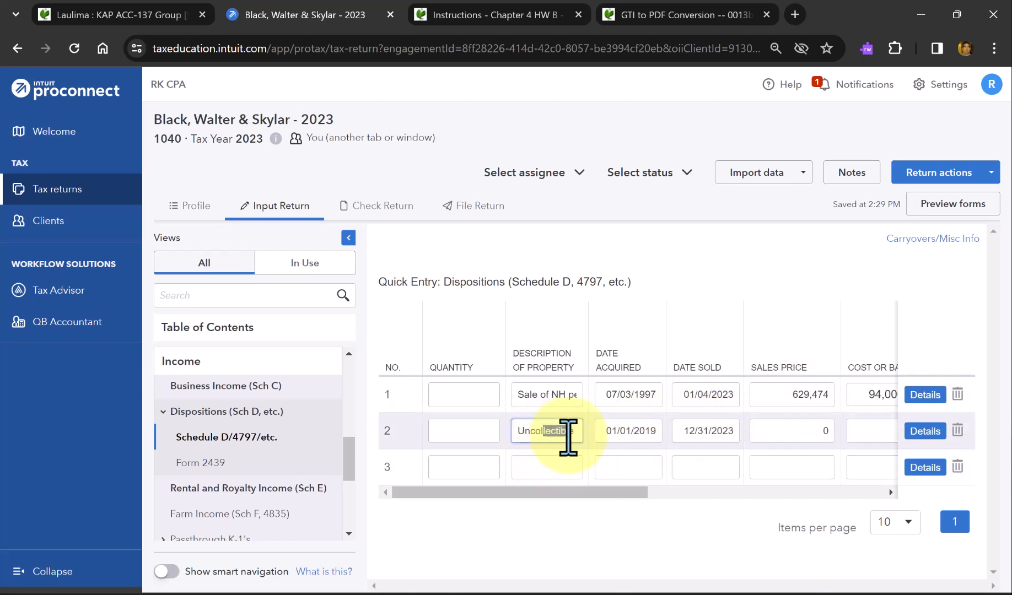
left_click_drag(576, 437, 627, 437)
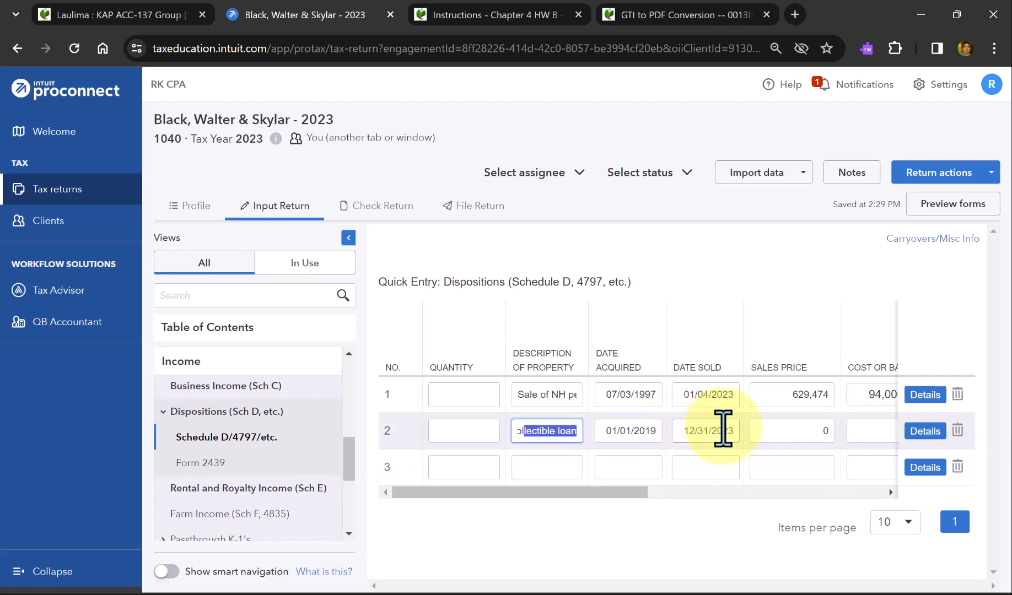
left_click_drag(631, 494, 731, 497)
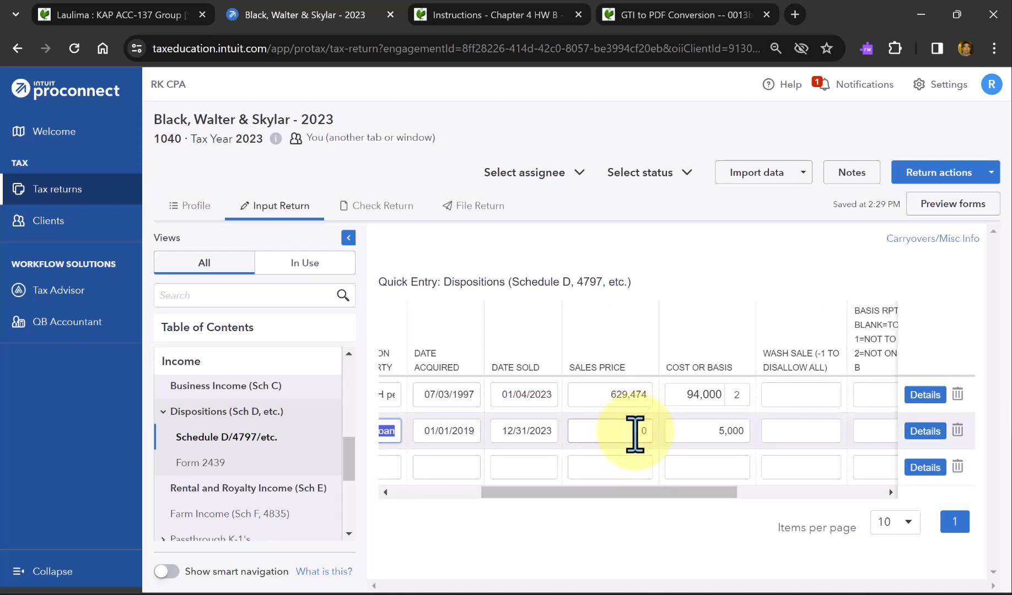
left_click(723, 429)
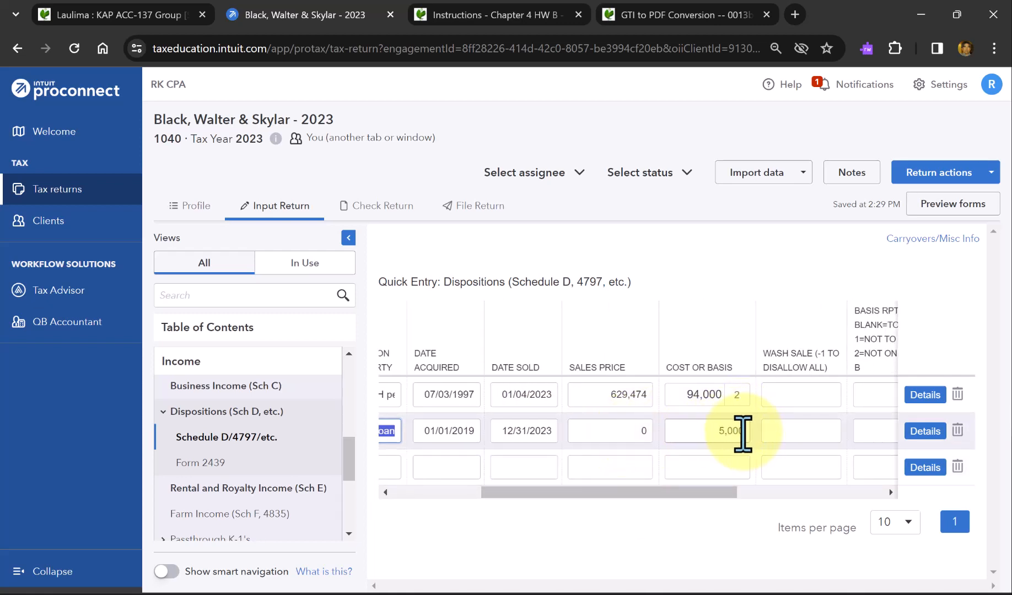
Open the details of the uncollectible loan and assign the disposition to Taxpayer.
left_click_drag(724, 493, 887, 493)
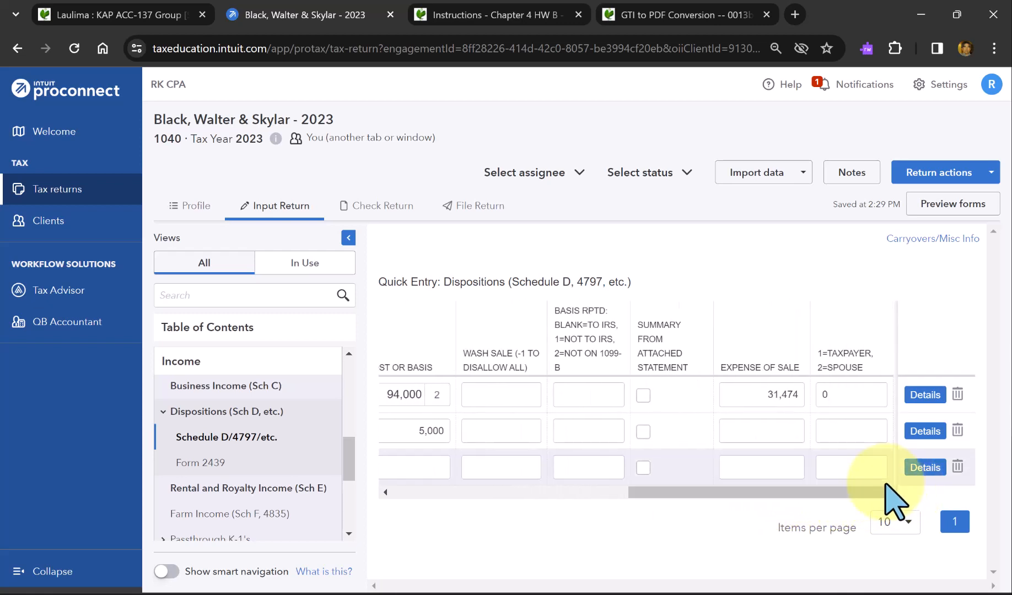
left_click(925, 431)
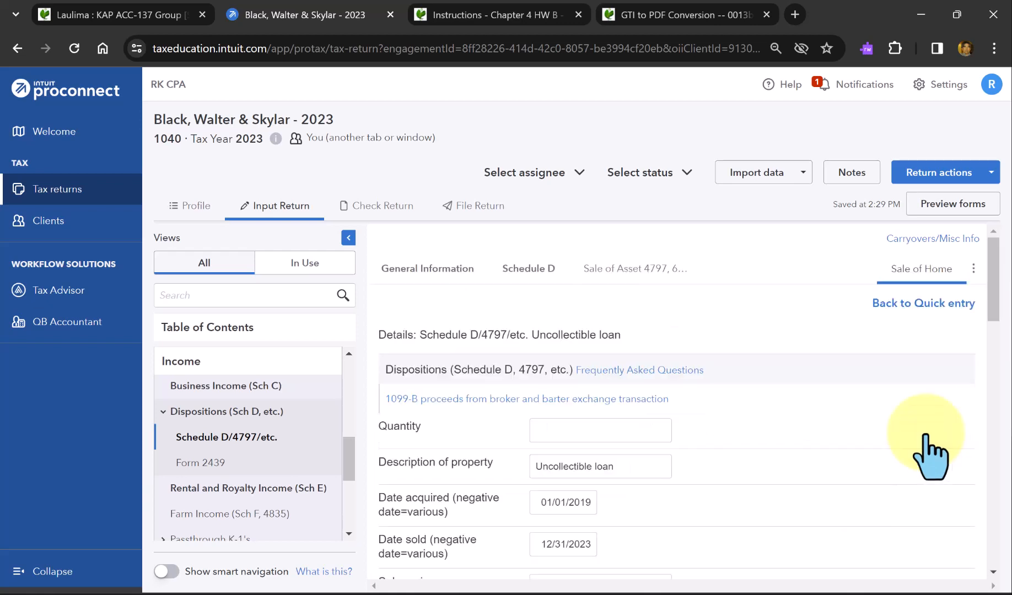
scroll(927, 436, "down", 2)
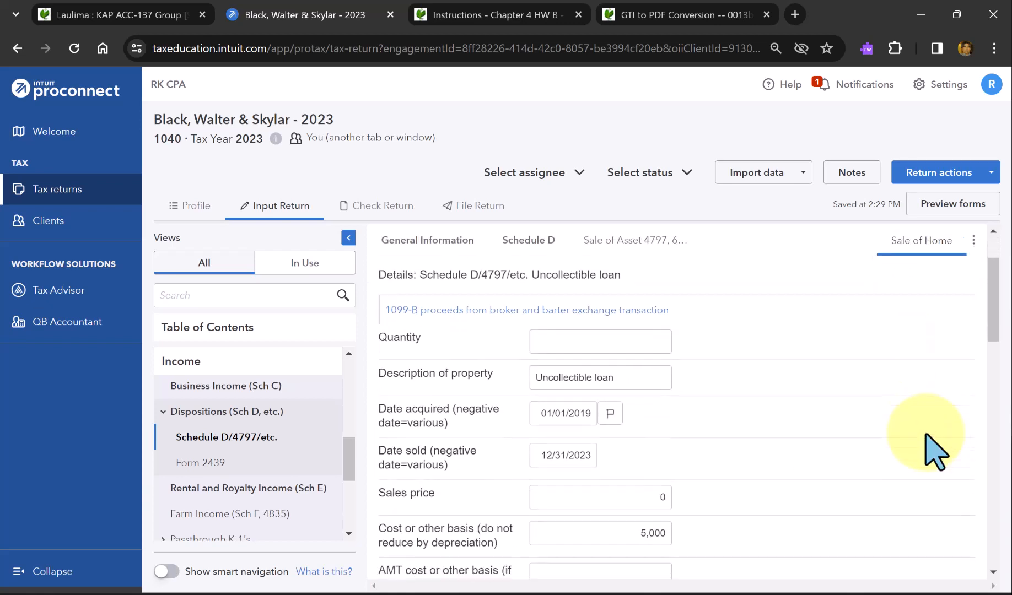
scroll(926, 436, "down", 7)
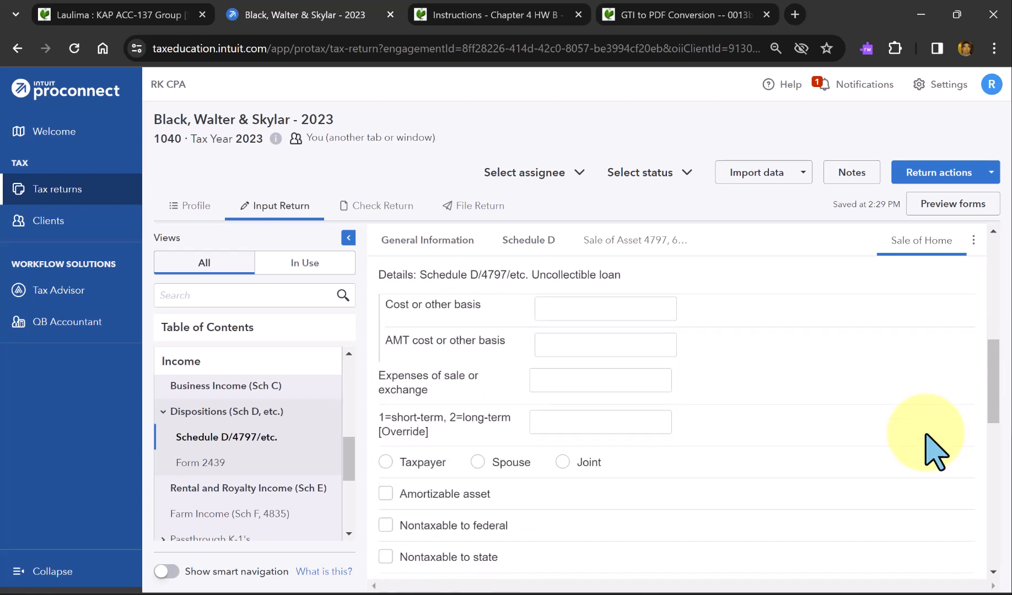
scroll(935, 451, "down", 2)
scroll(932, 446, "up", 2)
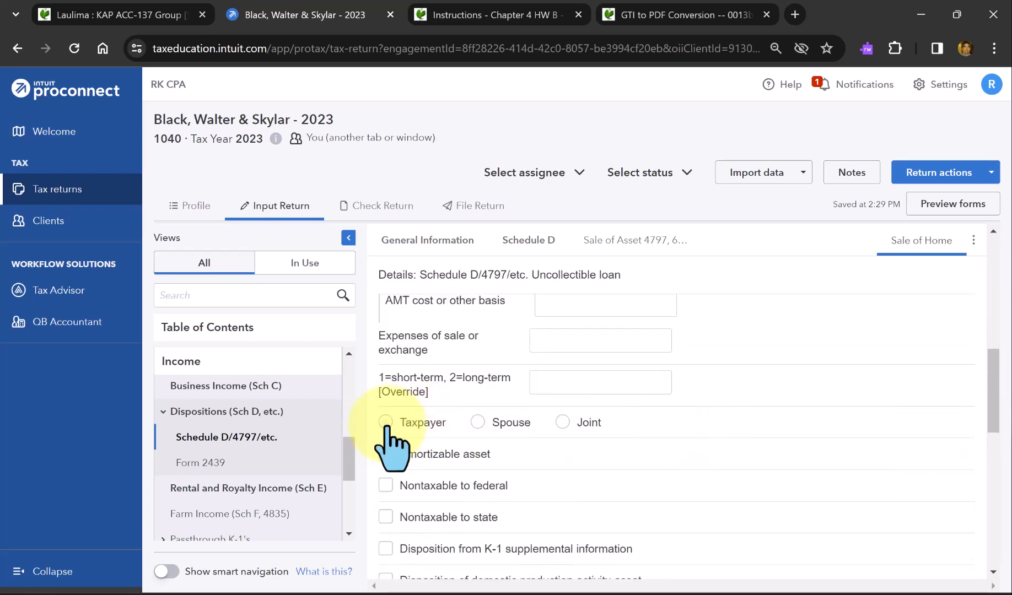
Review the uncollectible loan's remaining general inputs, from the nontaxable and related party options to the state and Data Source fields.
scroll(519, 441, "down", 6)
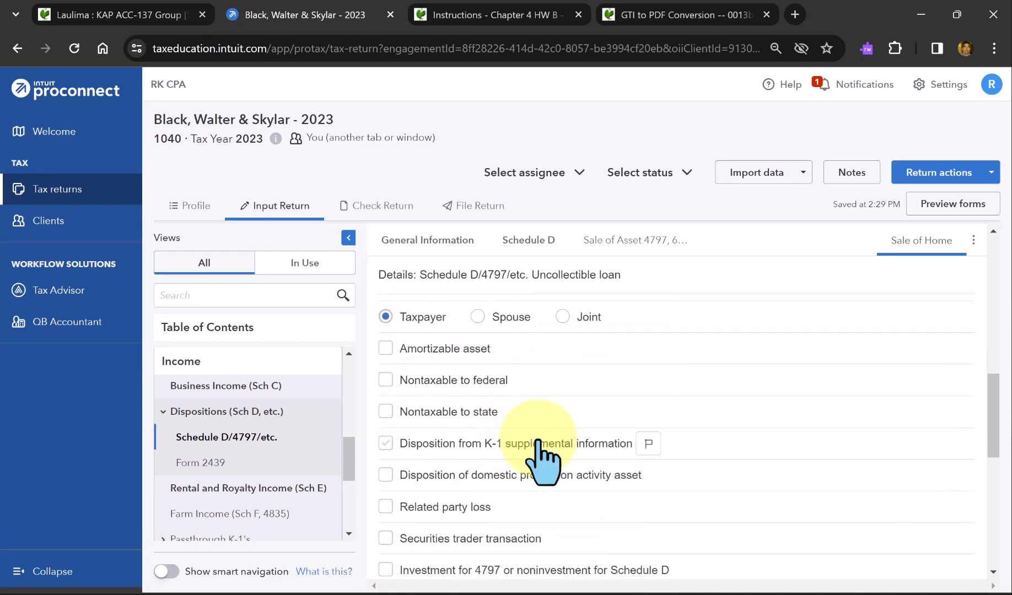
scroll(667, 438, "down", 4)
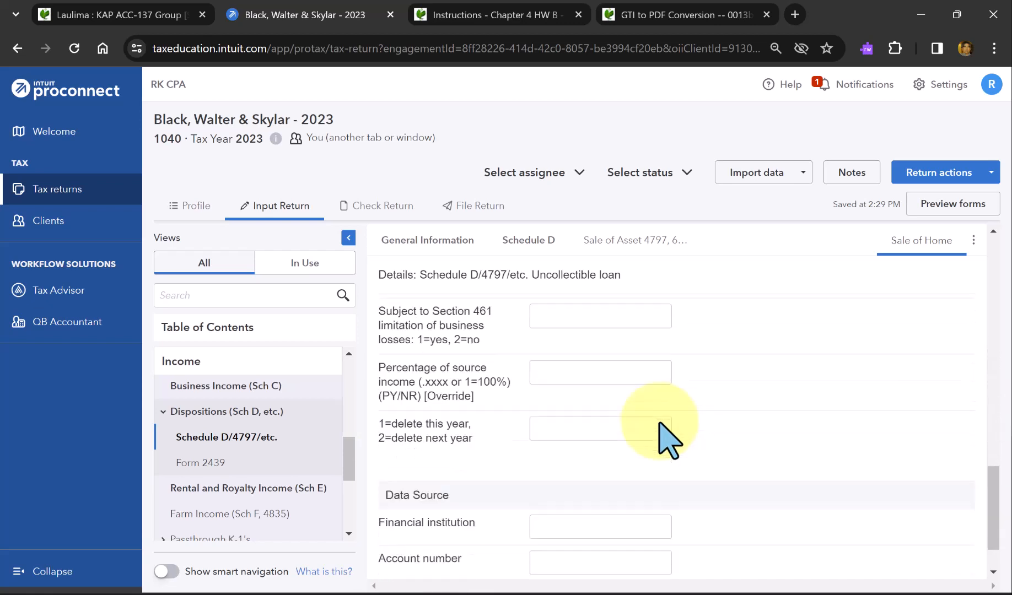
scroll(721, 391, "up", 4)
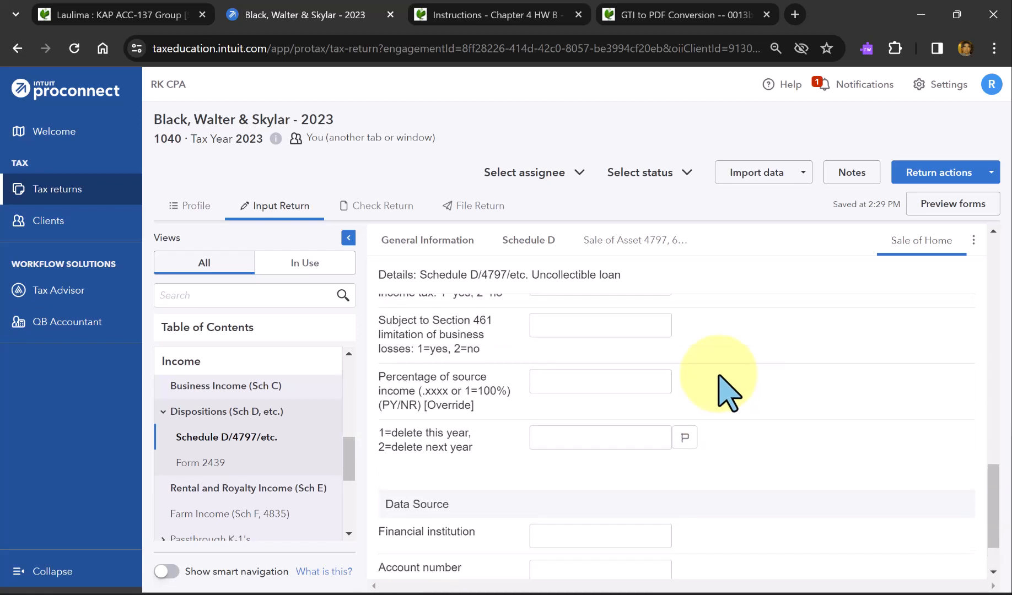
scroll(727, 392, "up", 9)
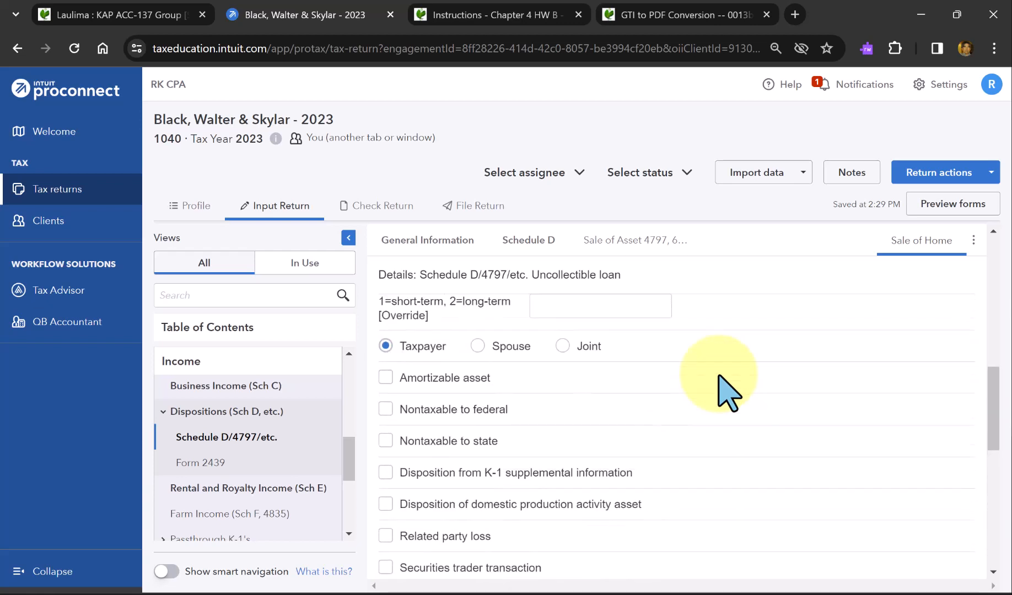
scroll(727, 392, "up", 1)
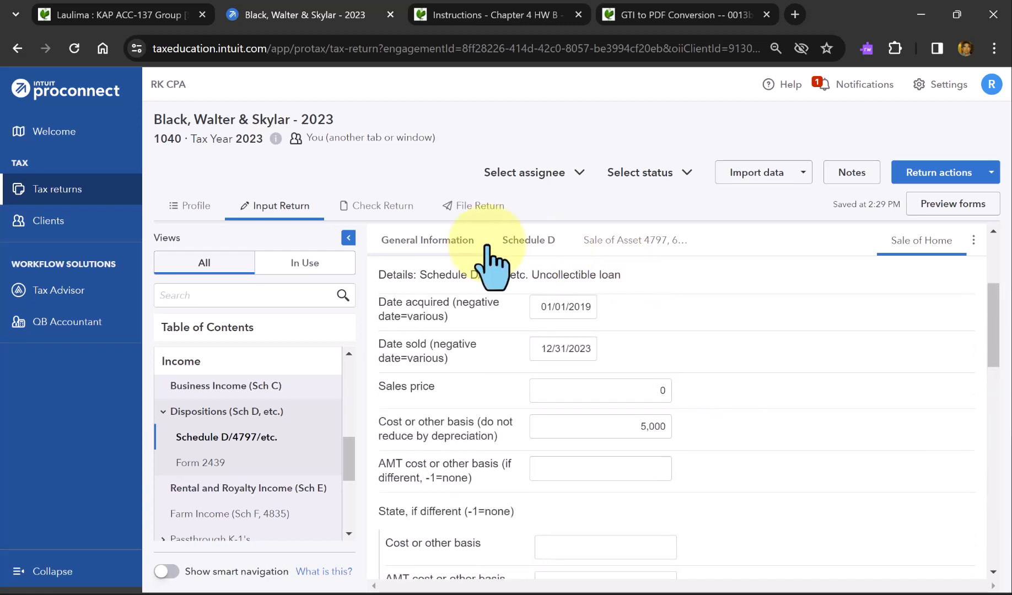
Go to the uncollectible loan's Schedule D section and review the Nonbusiness bad debt option and its explanation.
left_click(530, 242)
scroll(650, 367, "down", 2)
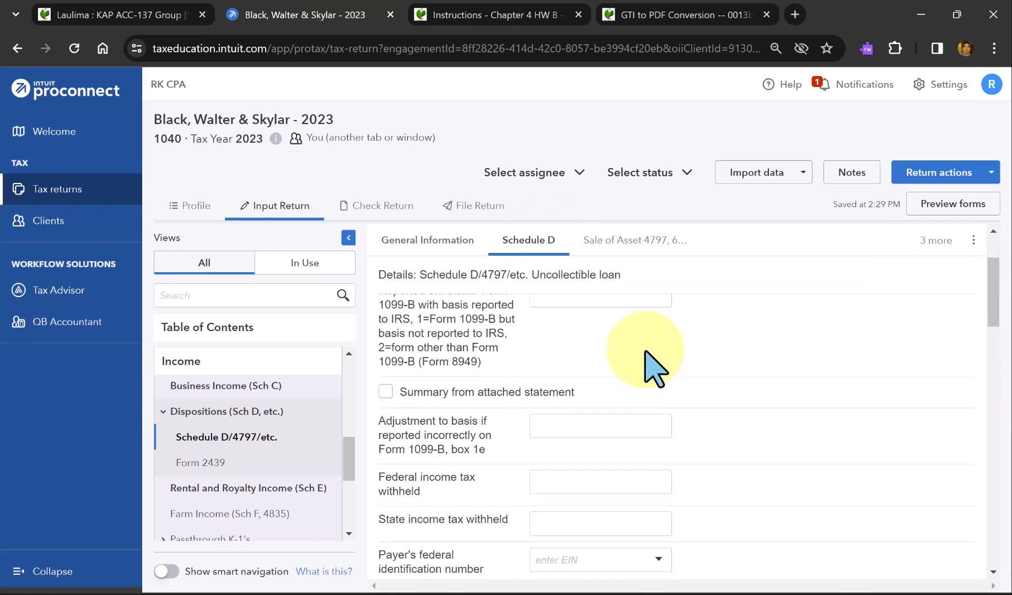
scroll(653, 369, "down", 10)
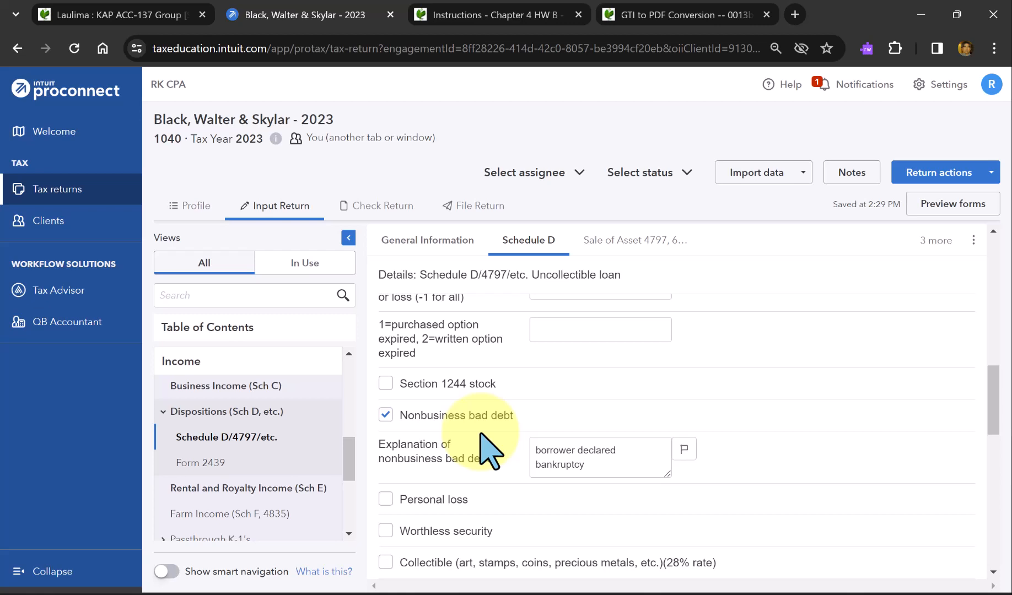
Recheck the loan's General Information and its nonbusiness bad debt inputs in Schedule D, then look over the additional detail sections.
left_click(445, 242)
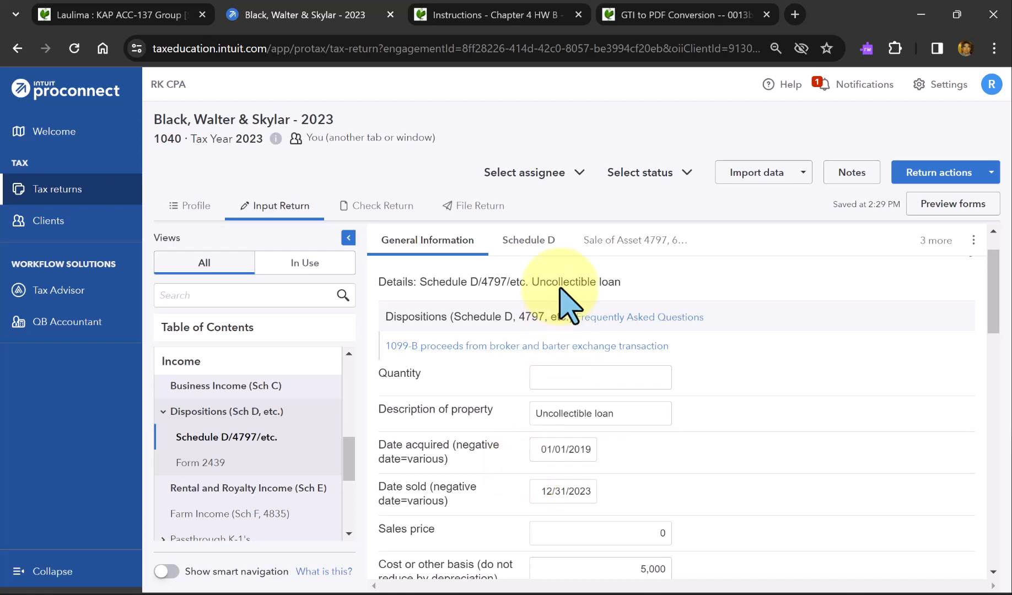
left_click(549, 243)
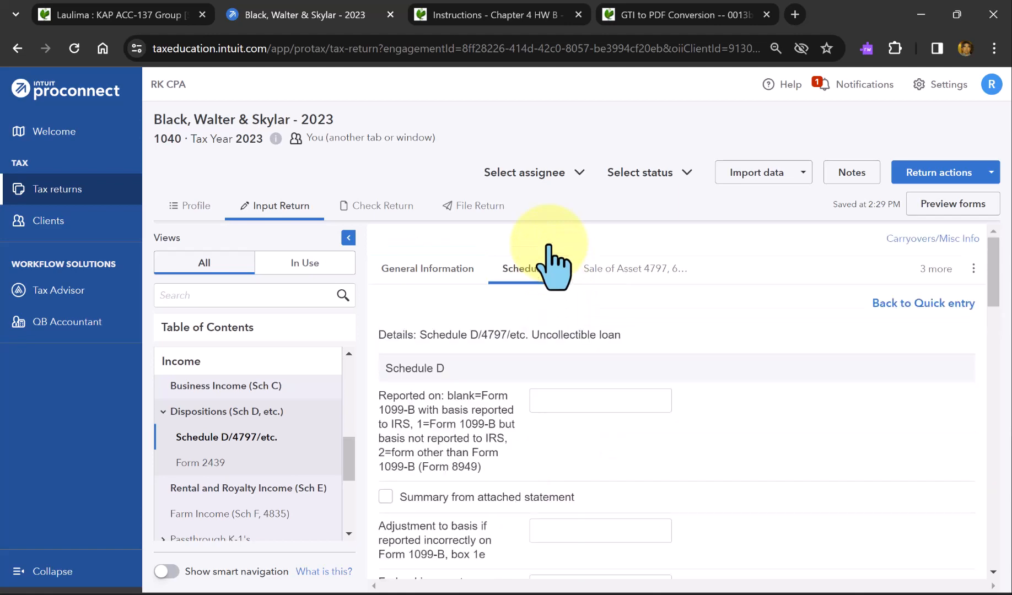
scroll(543, 380, "down", 5)
scroll(543, 380, "down", 6)
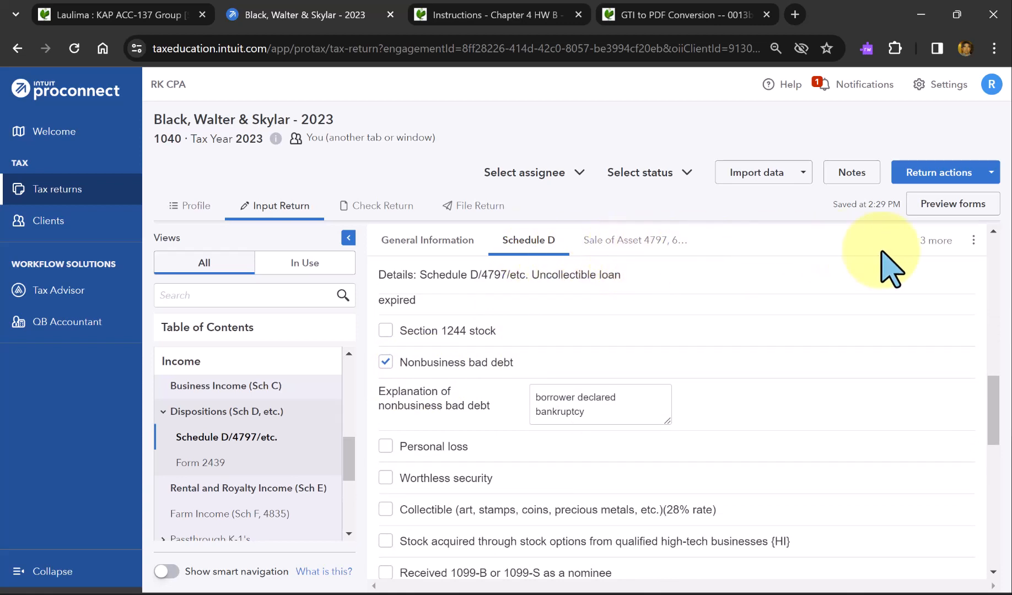
left_click(935, 242)
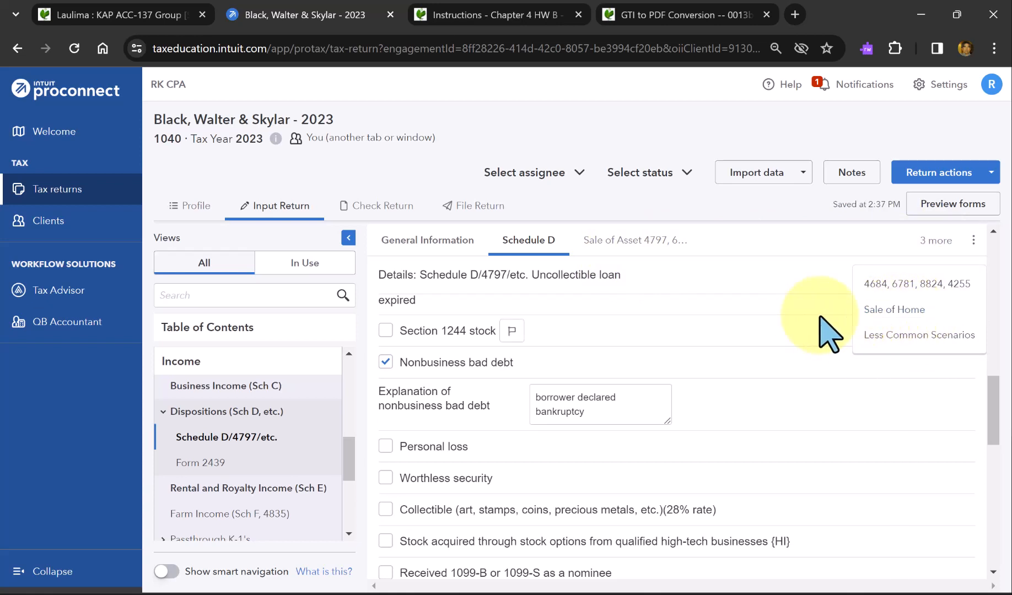
left_click(786, 270)
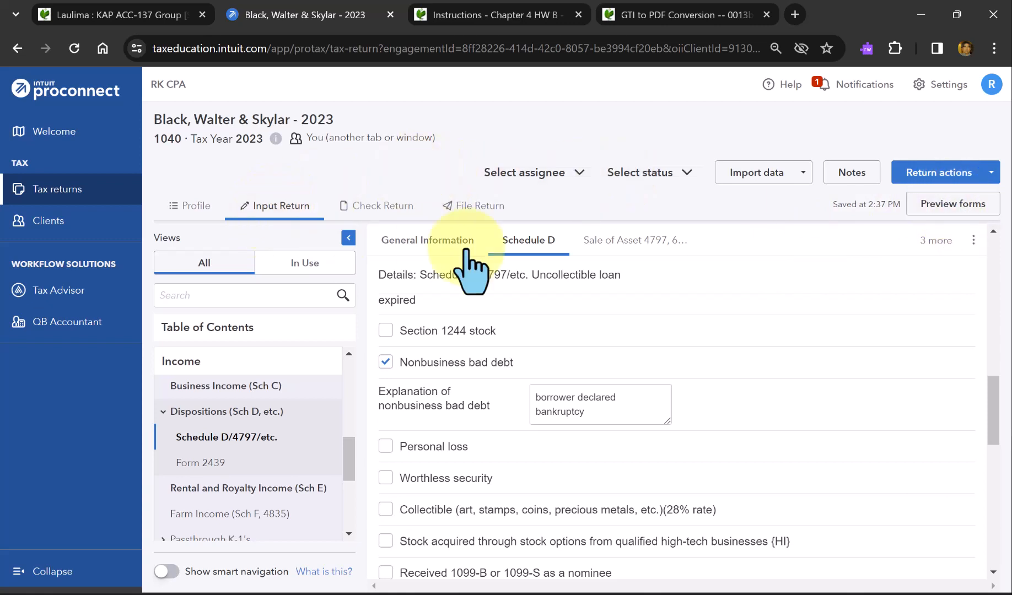
Preview the return's forms in a full-size window and review Form 1040 from the income lines through taxable income.
left_click(945, 218)
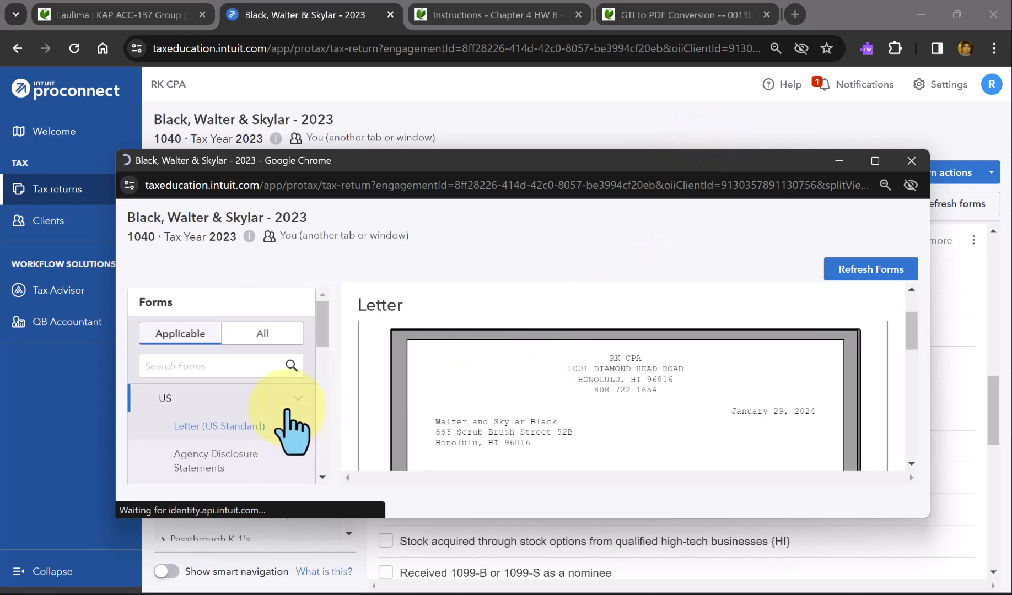
double_click(494, 162)
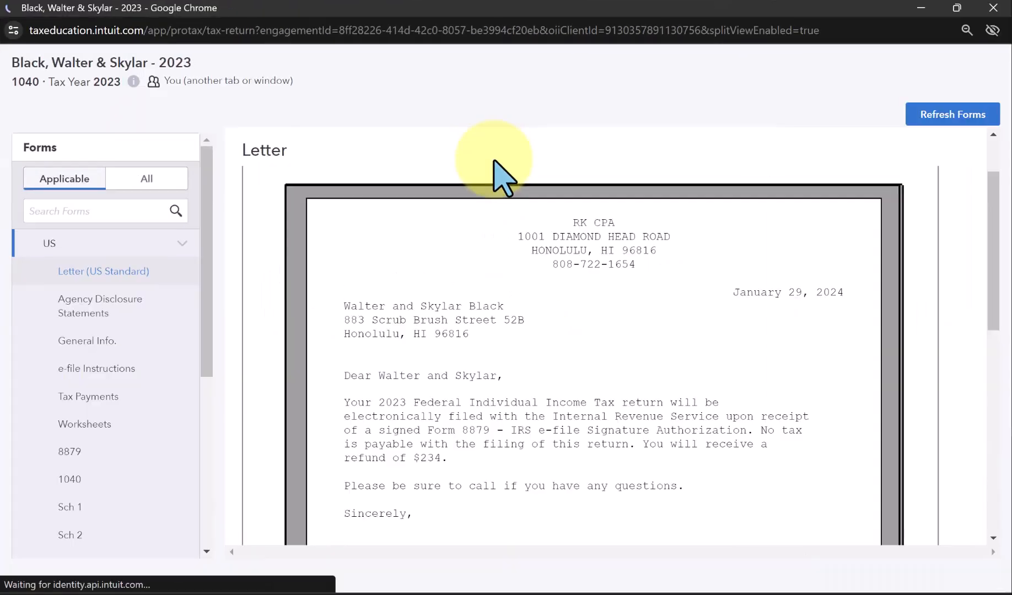
left_click(74, 486)
scroll(361, 485, "down", 8)
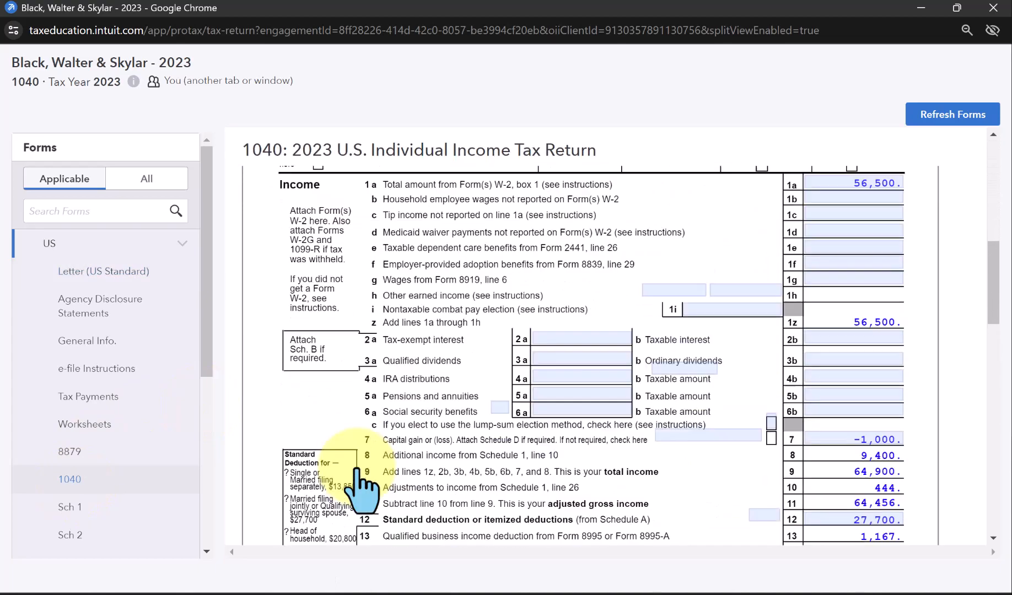
scroll(361, 485, "down", 4)
scroll(171, 491, "down", 3)
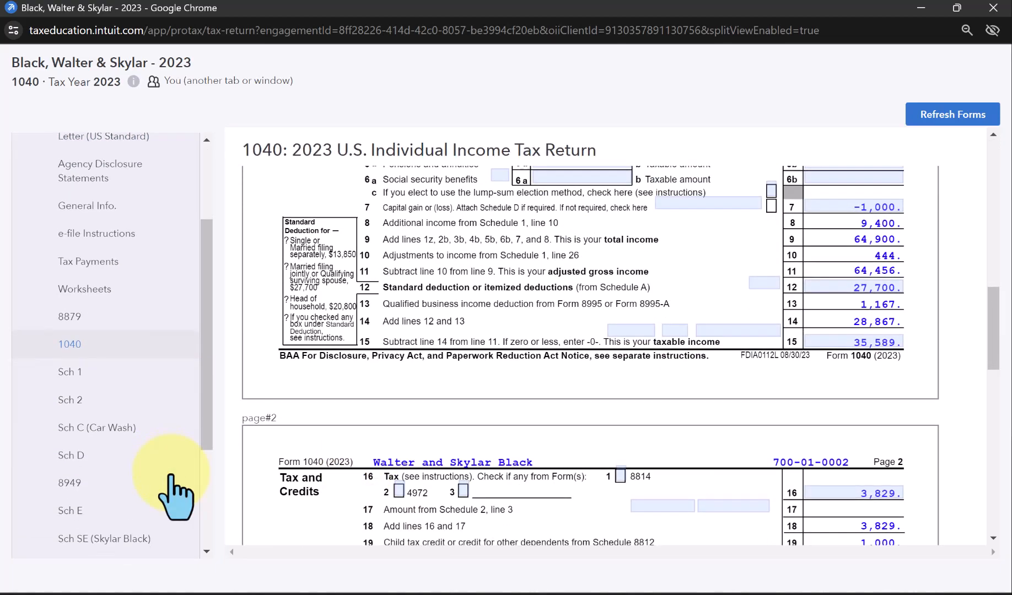
Open Sch C (Car Wash) in the forms preview and review it from the business information down to net profit.
scroll(171, 491, "down", 1)
left_click(98, 407)
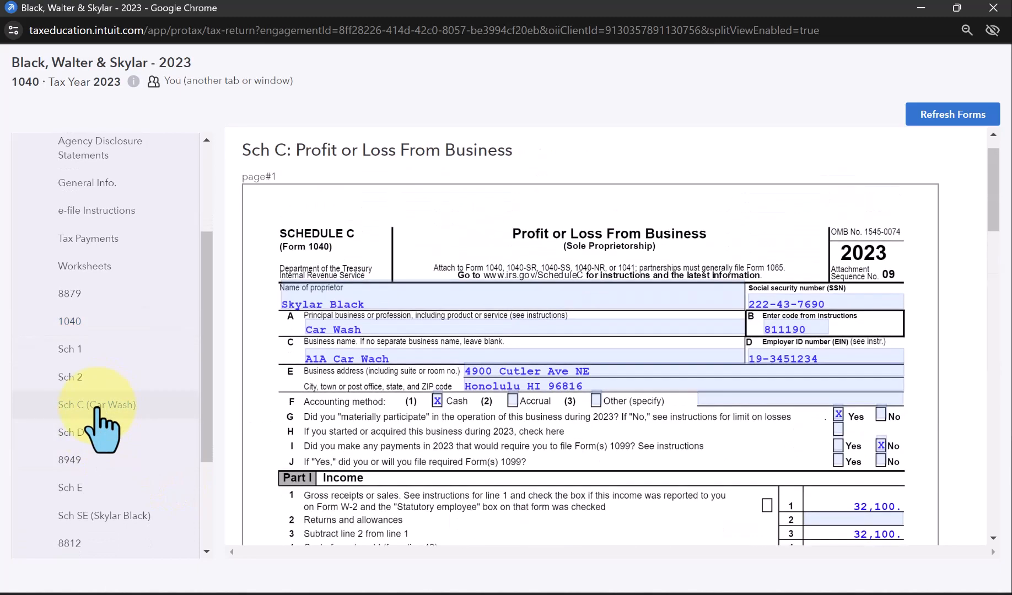
scroll(108, 432, "down", 1)
scroll(413, 405, "down", 5)
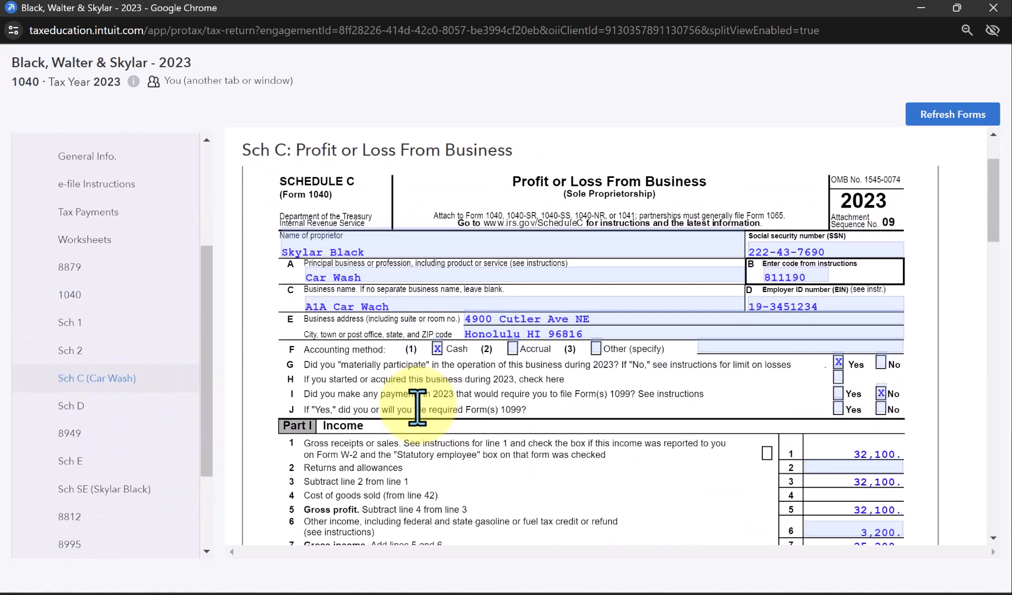
scroll(417, 408, "down", 7)
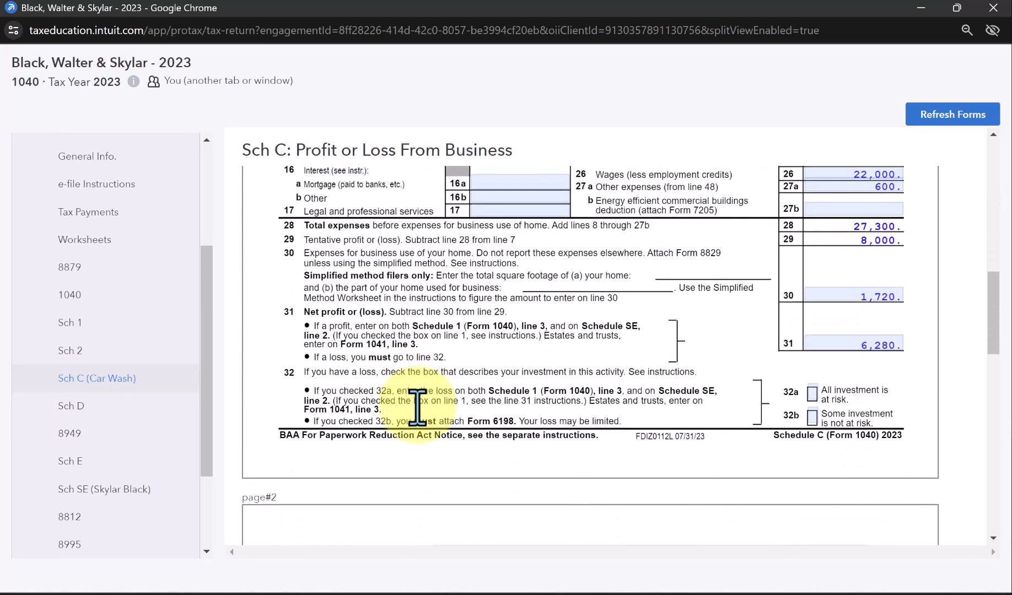
Open Sch E in the forms preview and review the rental property's address, rental days, income and expenses.
left_click(92, 464)
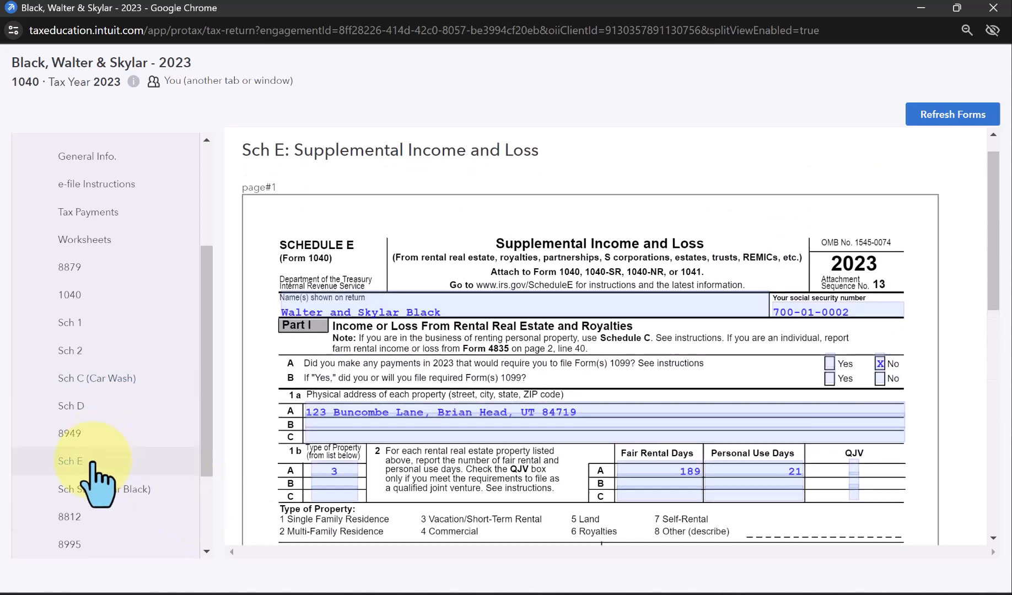
scroll(413, 458, "down", 3)
scroll(413, 458, "down", 3)
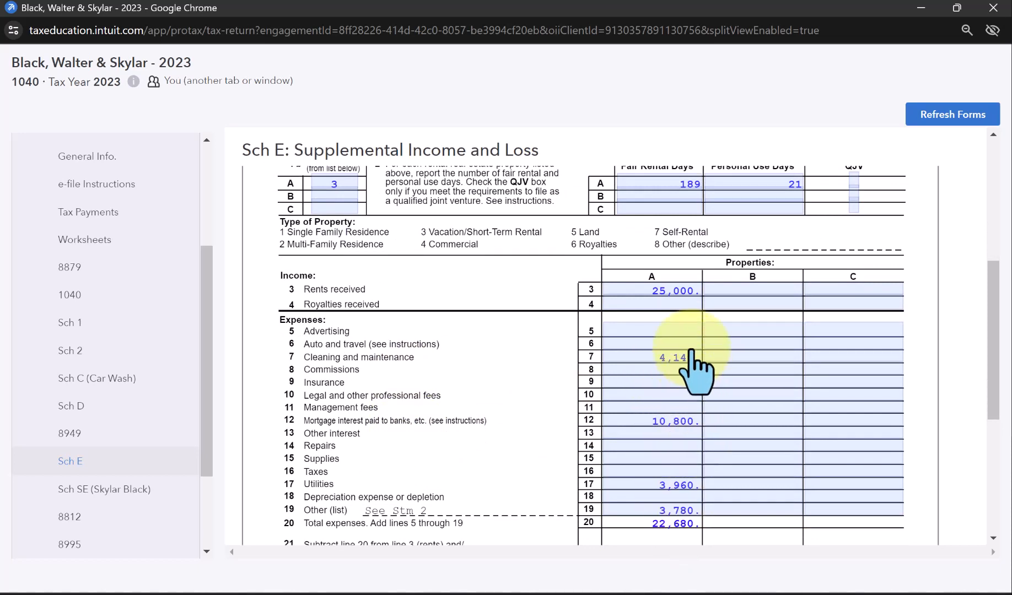
scroll(695, 354, "up", 2)
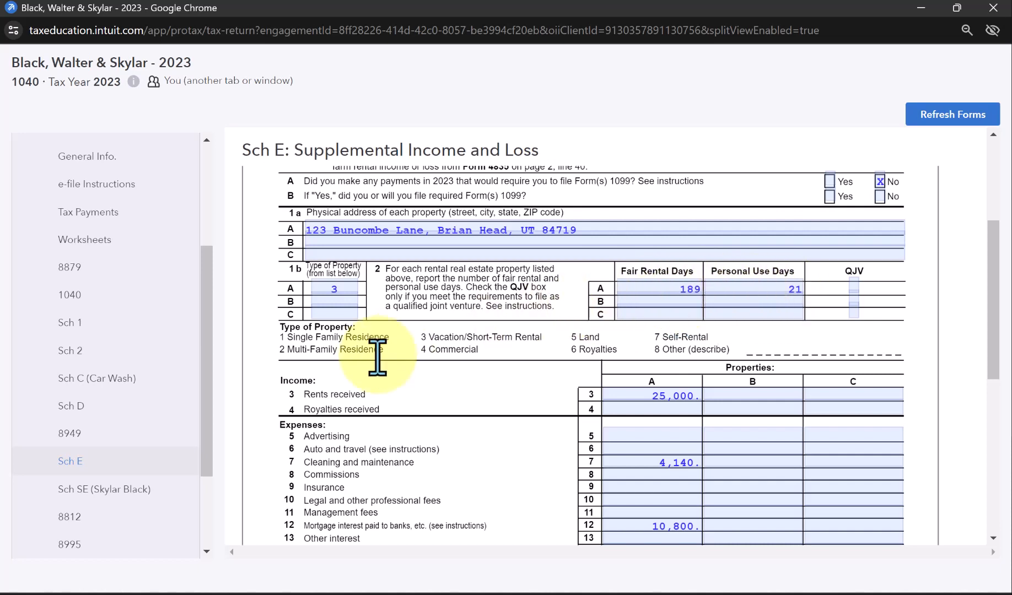
Open Form 8812 in the forms preview and review the credit calculation for other dependents.
scroll(182, 386, "down", 2)
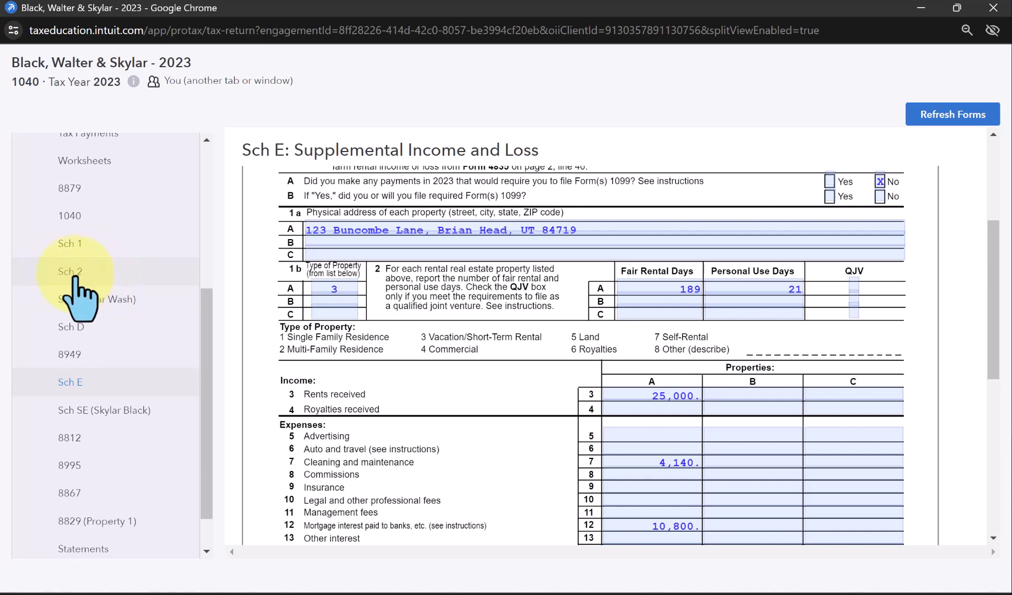
scroll(118, 352, "down", 1)
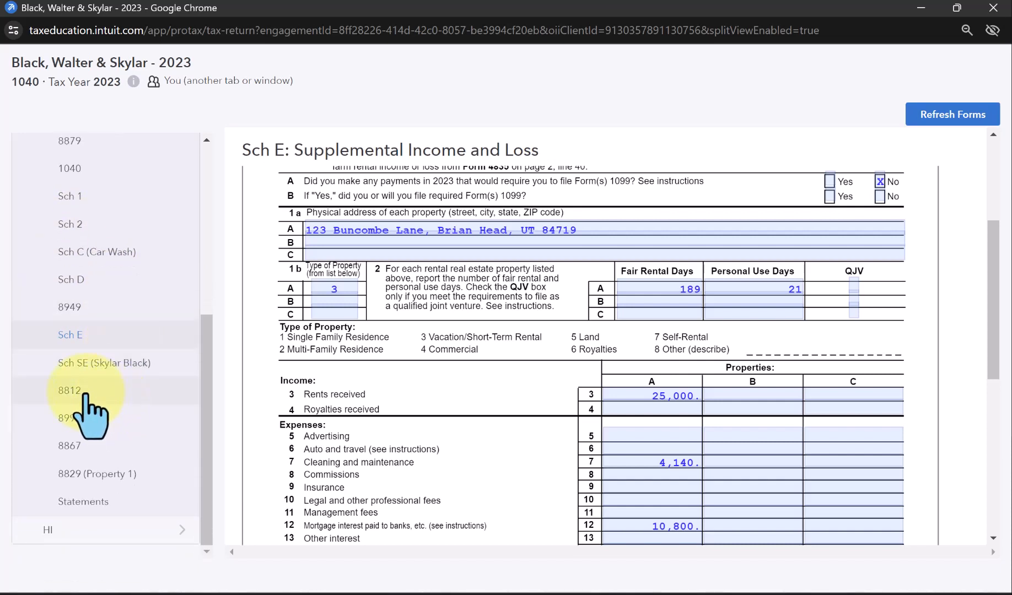
left_click(88, 411)
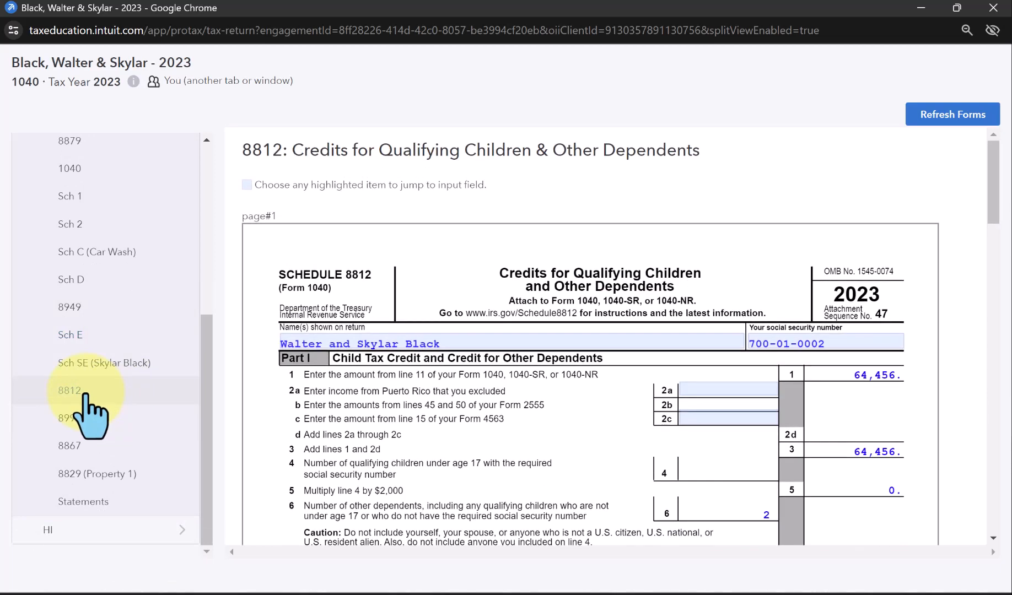
scroll(429, 411, "down", 4)
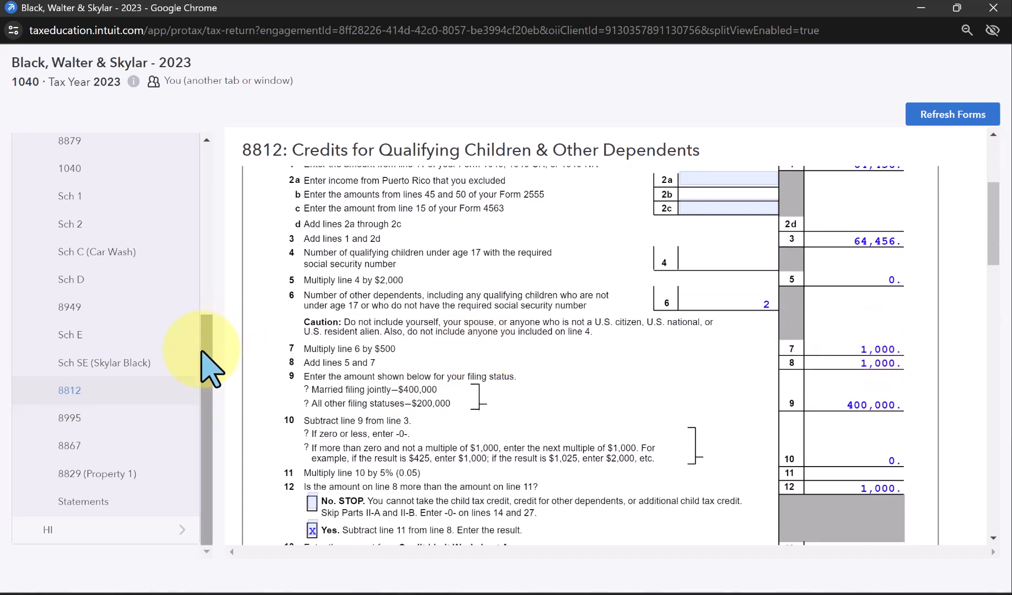
Minimize the forms preview and go back to the uncollectible loan's Schedule D inputs, down to the QSB Stock fields.
left_click_drag(209, 375, 213, 223)
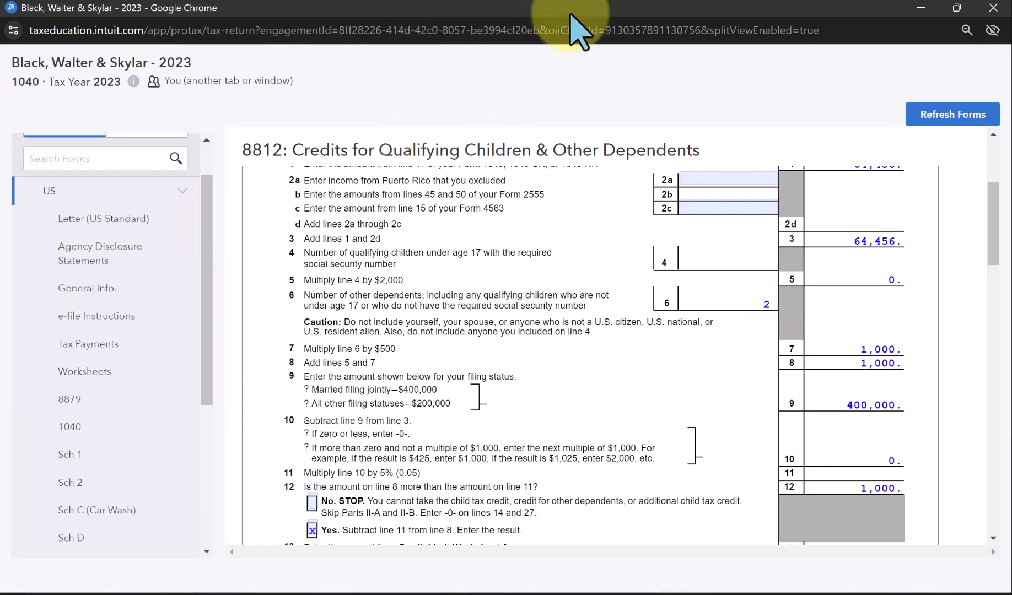
left_click_drag(519, 11, 512, 337)
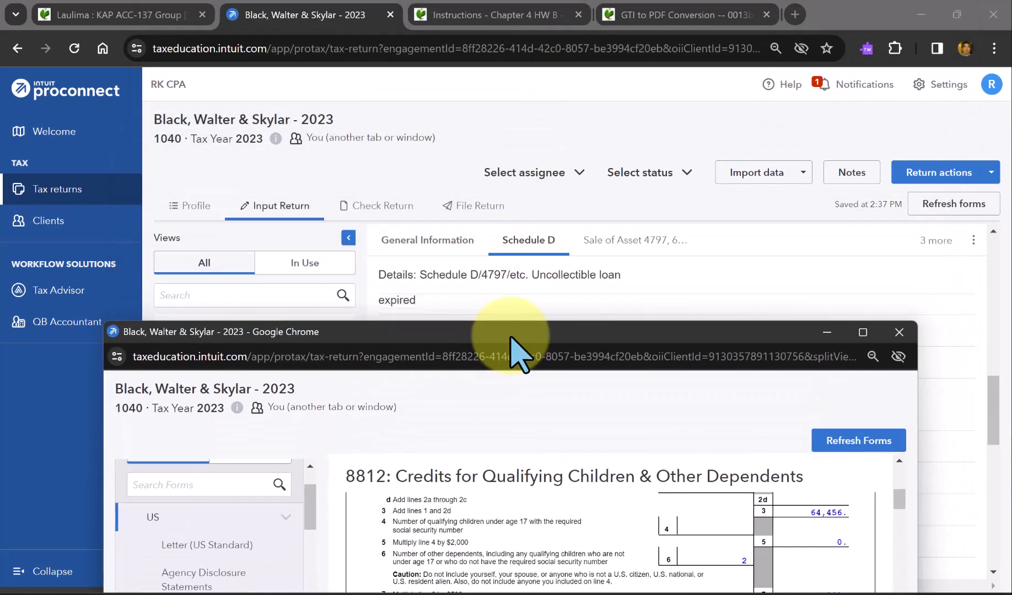
left_click(827, 332)
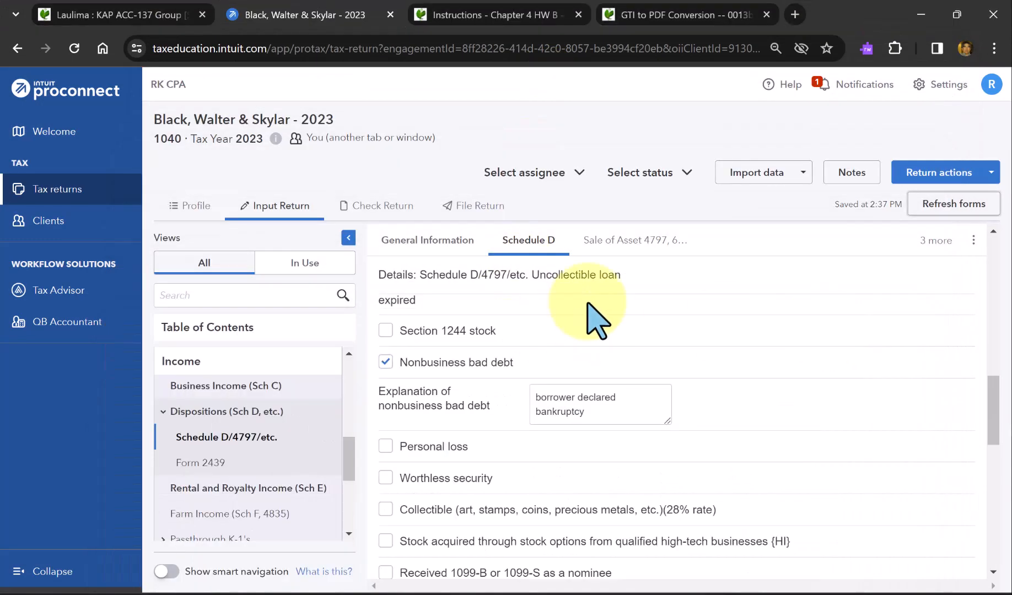
scroll(589, 305, "down", 5)
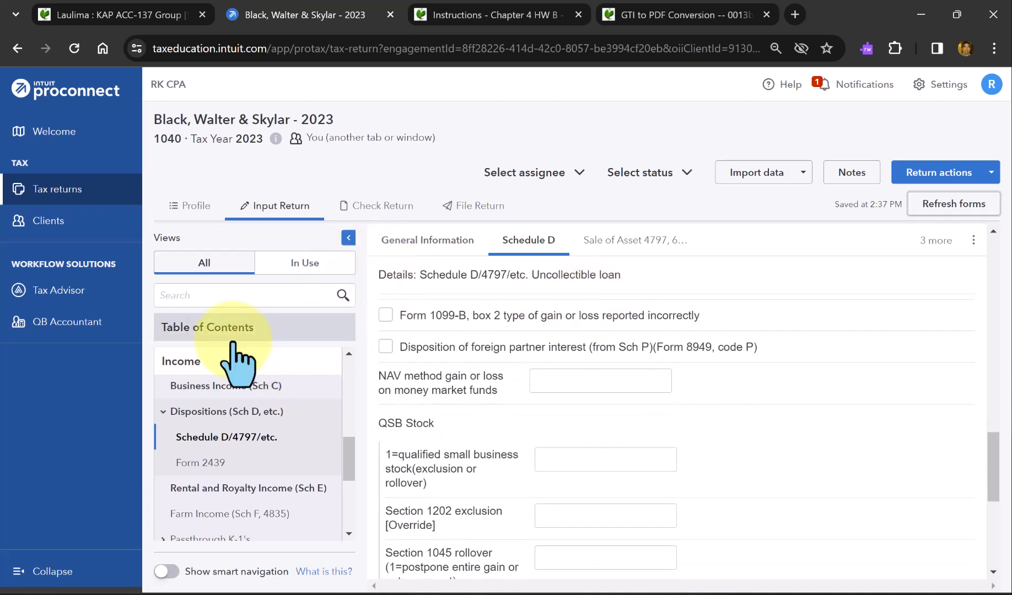
Expand the Deductions inputs and open the Business Use of Home (8829) entry.
scroll(250, 499, "down", 5)
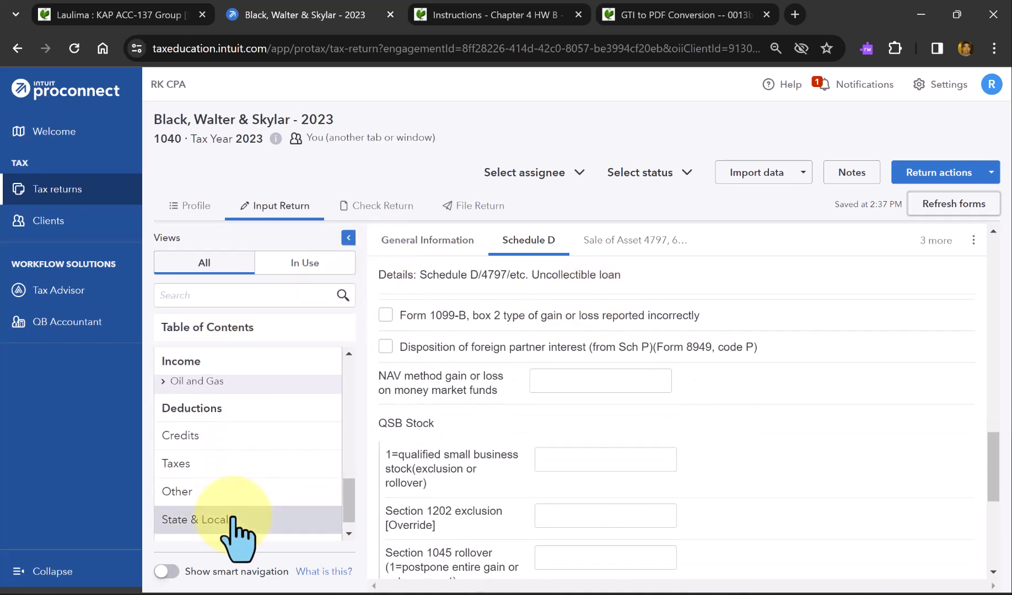
scroll(237, 538, "up", 1)
scroll(232, 518, "down", 2)
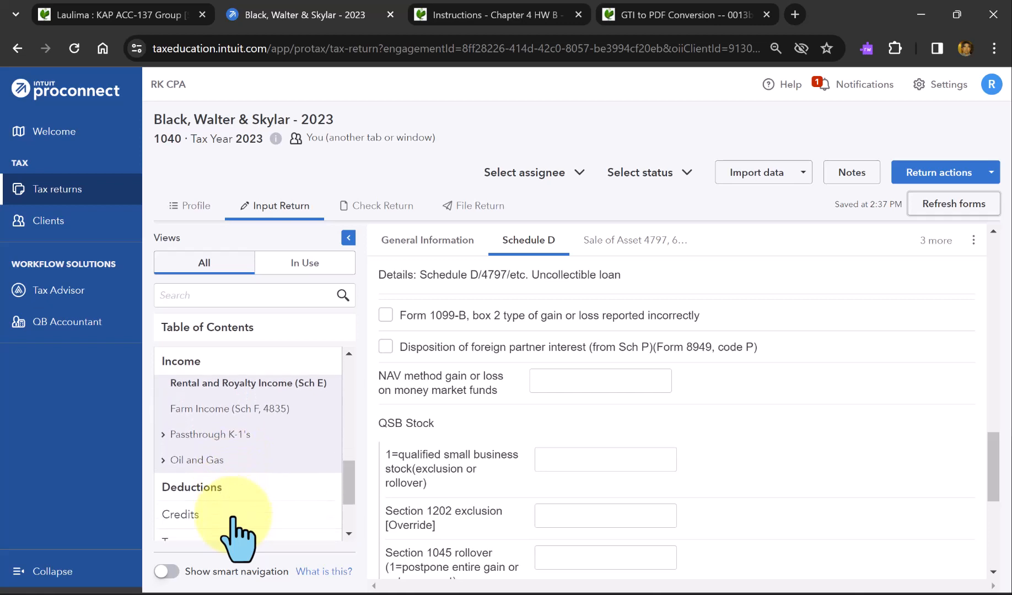
scroll(237, 529, "up", 1)
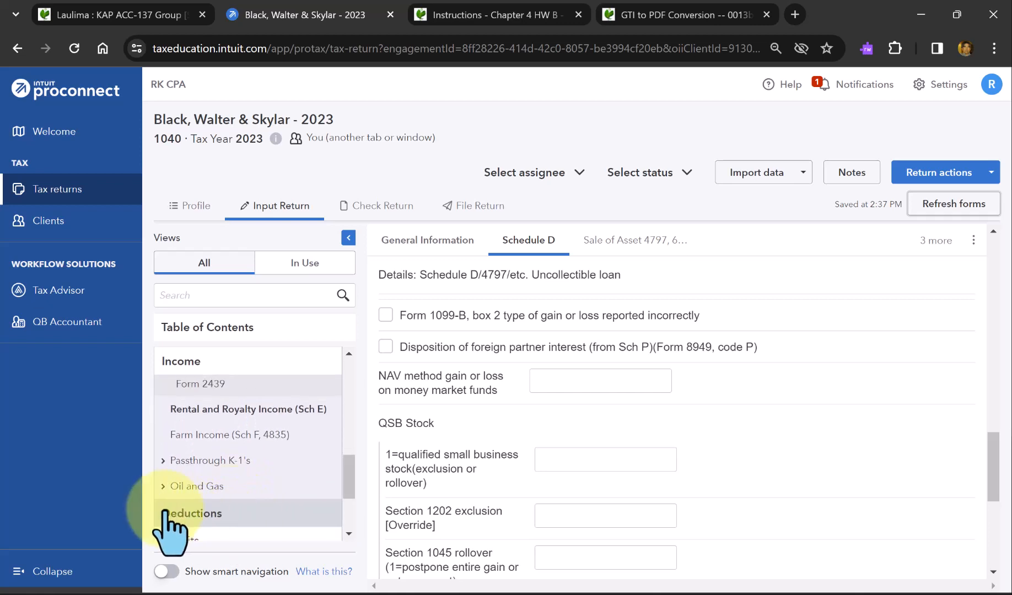
left_click(203, 514)
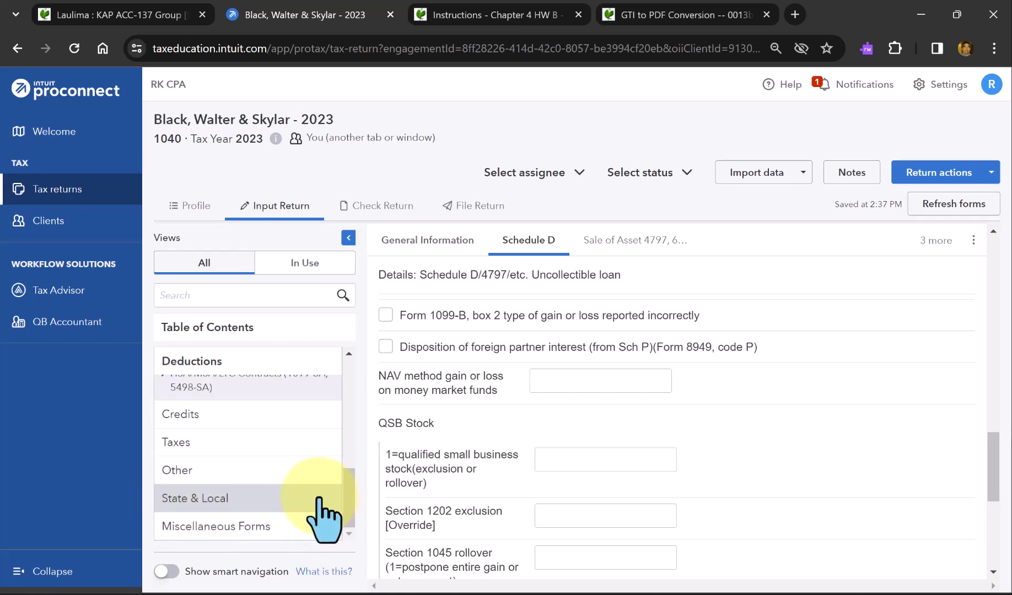
scroll(254, 492, "up", 5)
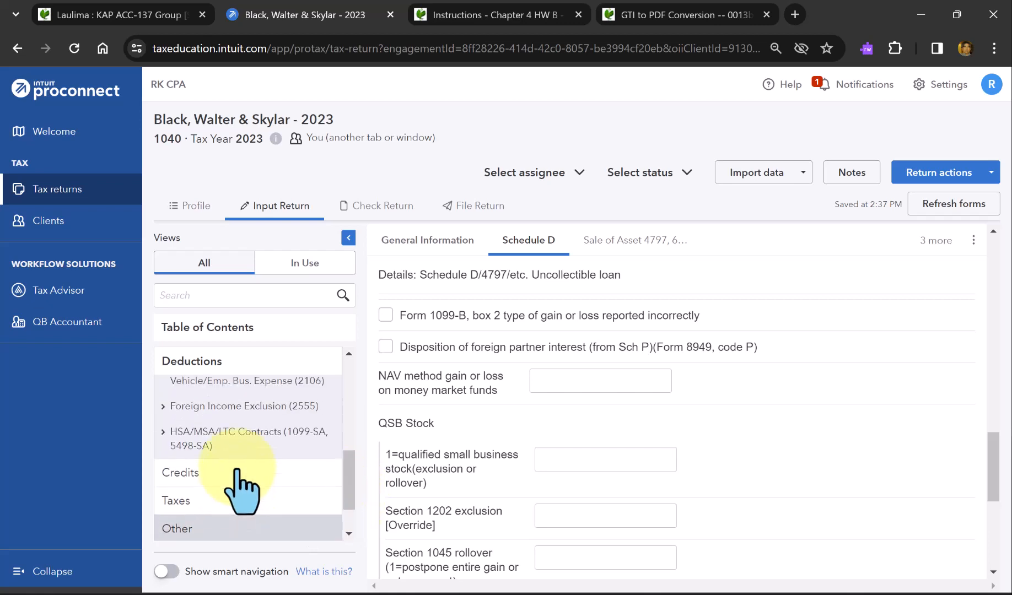
scroll(236, 471, "down", 1)
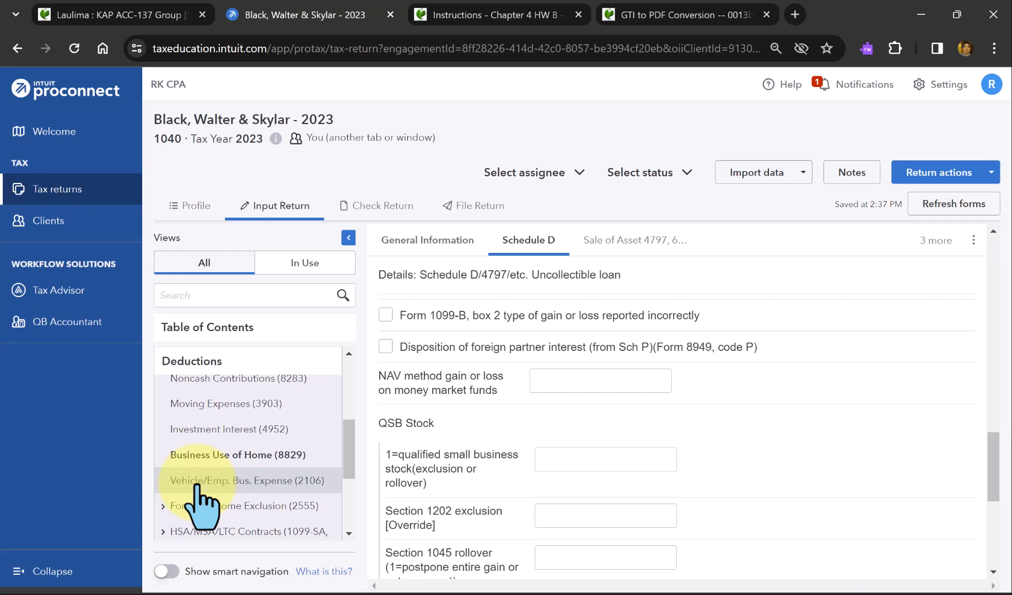
scroll(197, 485, "up", 6)
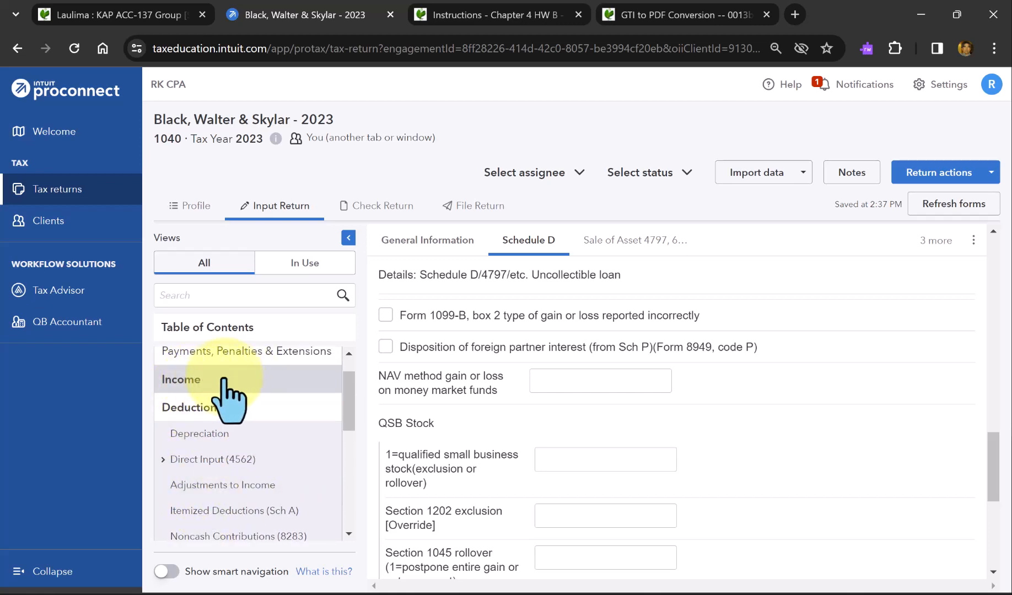
scroll(206, 436, "down", 5)
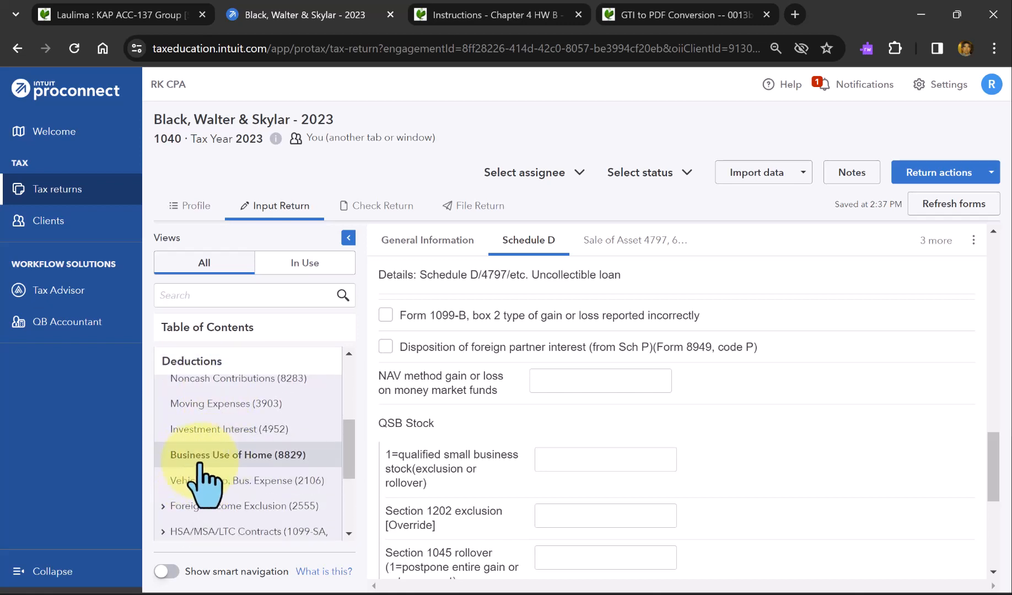
left_click(225, 457)
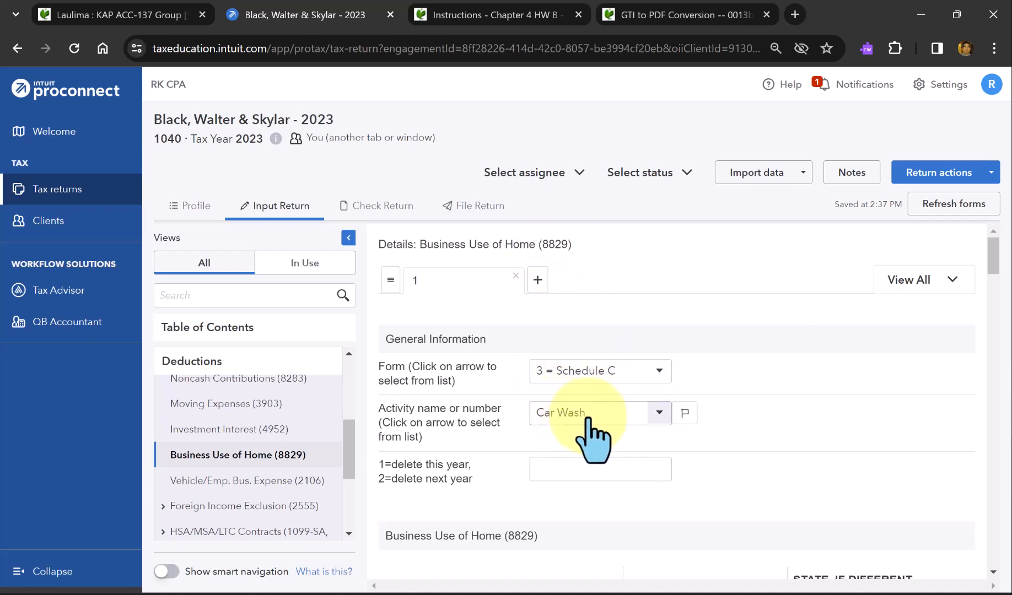
Review the Car Wash home office inputs, covering business and total area, carryovers, and indirect expenses such as rent and utilities.
scroll(586, 420, "down", 2)
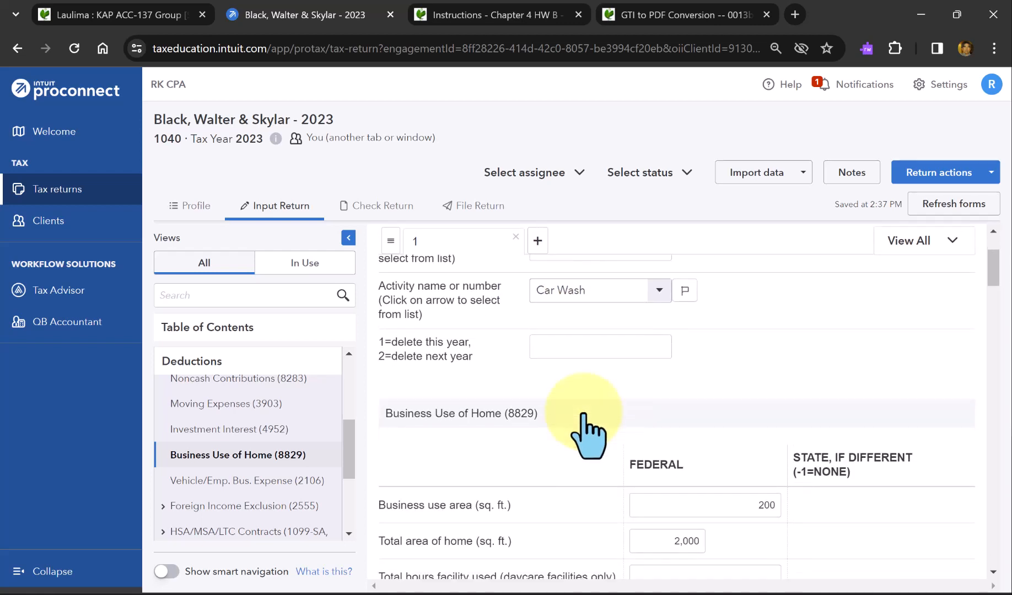
scroll(584, 418, "down", 3)
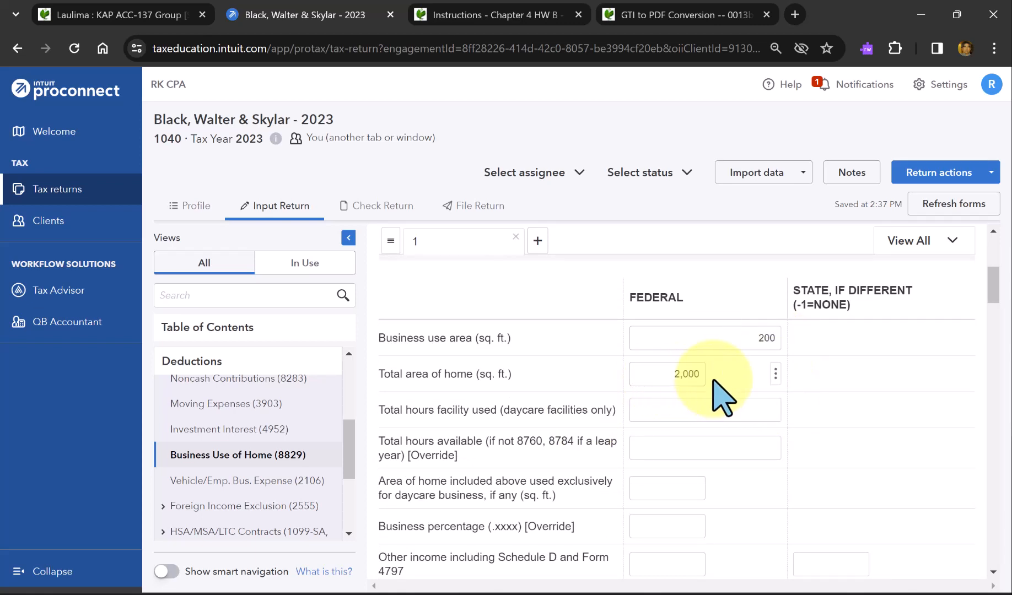
scroll(722, 392, "down", 1)
scroll(722, 393, "down", 8)
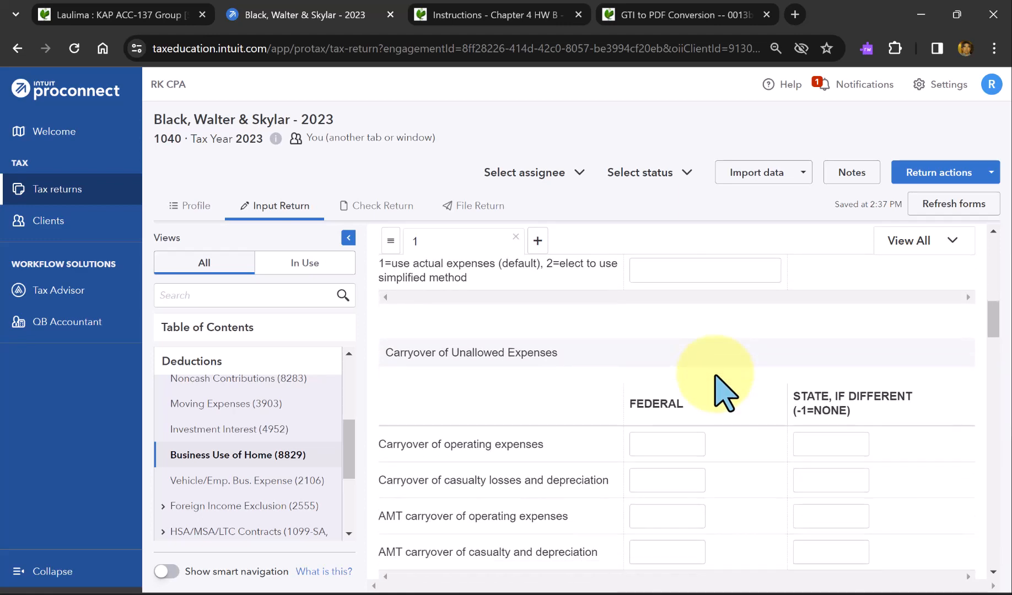
scroll(723, 392, "down", 4)
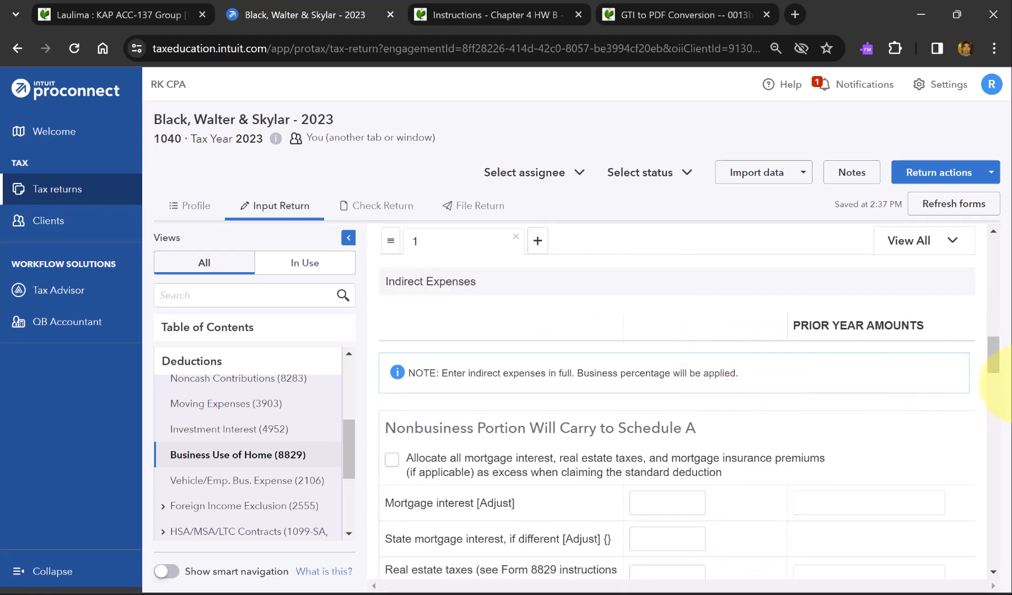
left_click_drag(1000, 369, 994, 392)
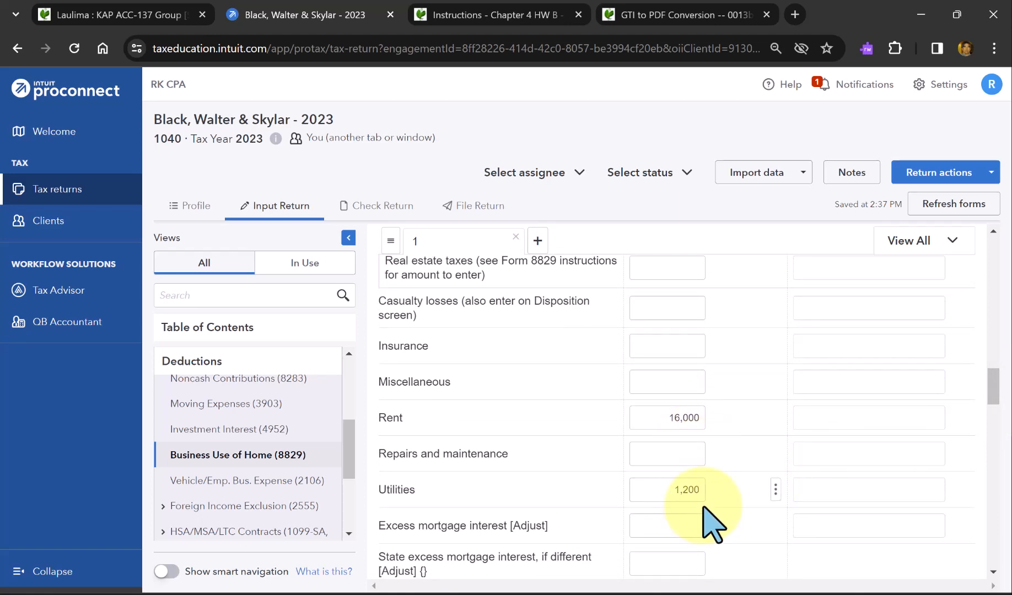
left_click_drag(994, 395, 988, 282)
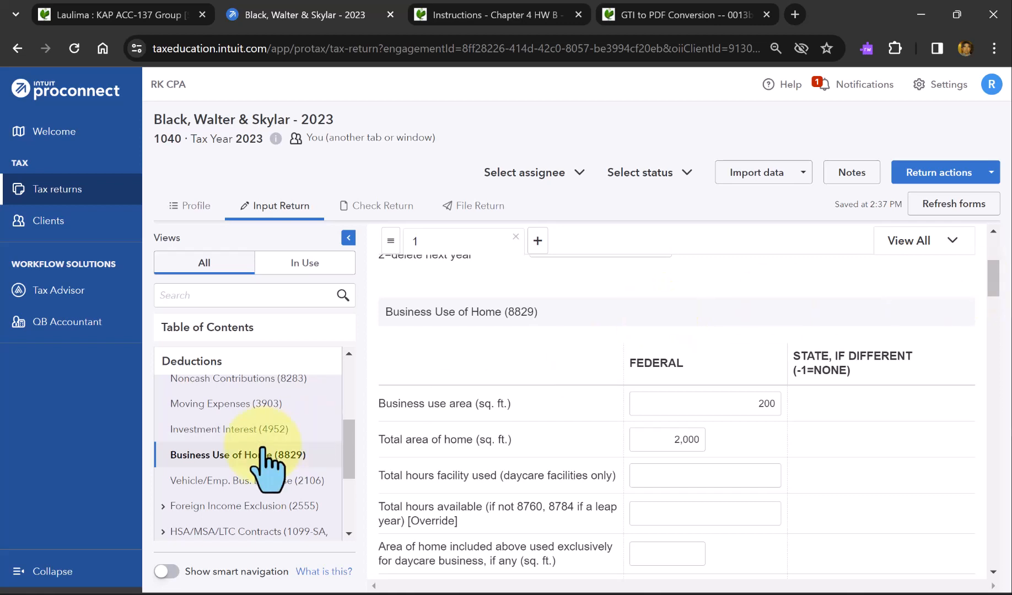
Leave the inputs for the return check and look through the applicable US forms.
left_click_drag(345, 449, 350, 378)
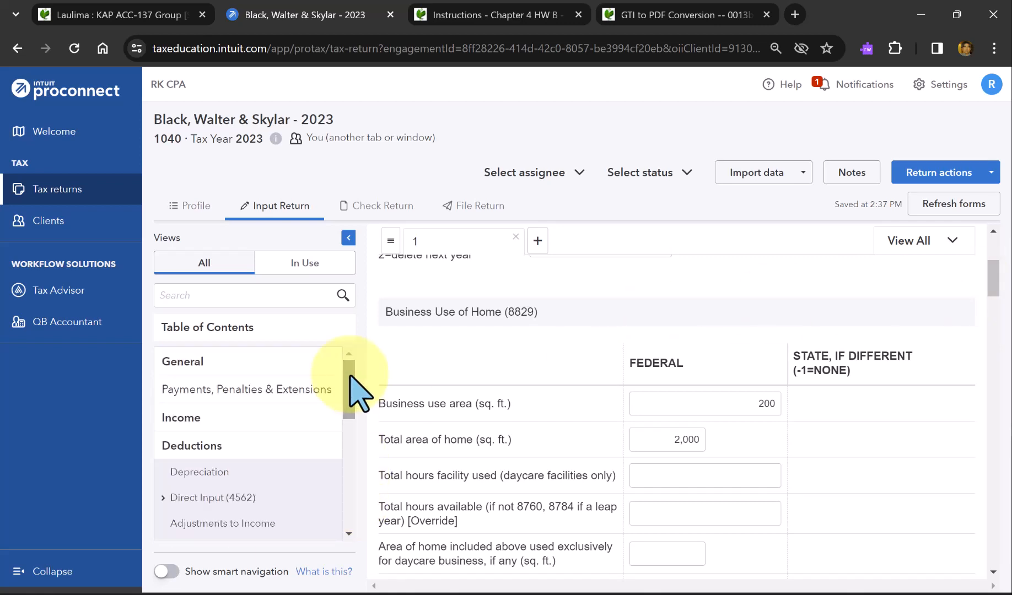
left_click(374, 205)
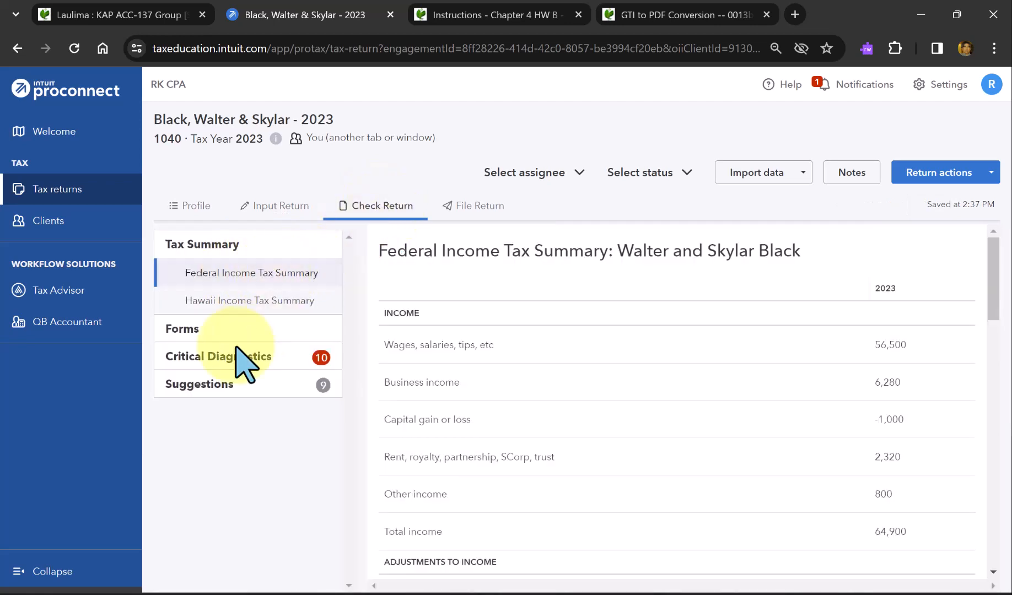
left_click(175, 329)
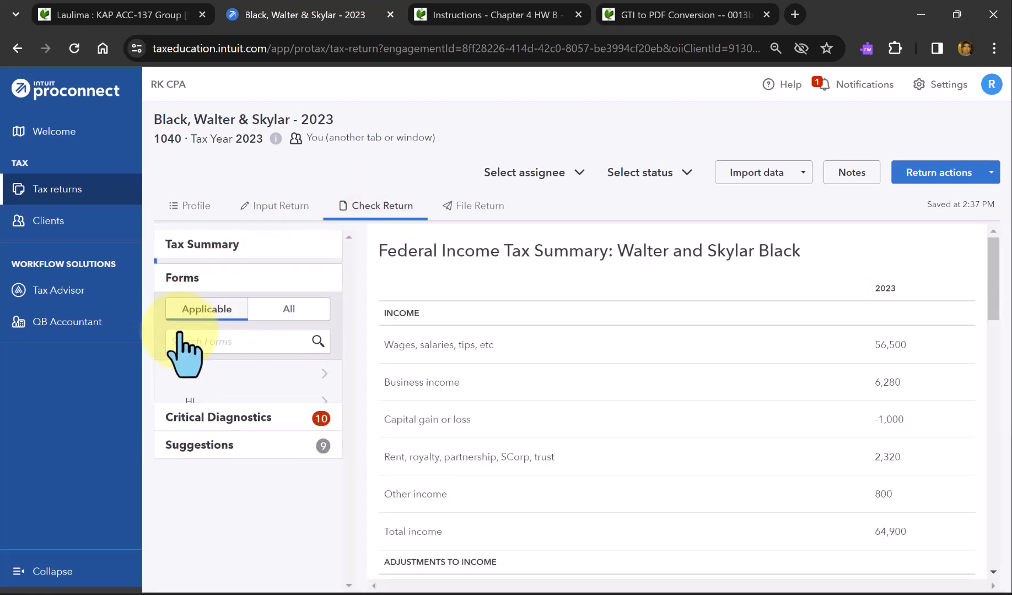
left_click(196, 369)
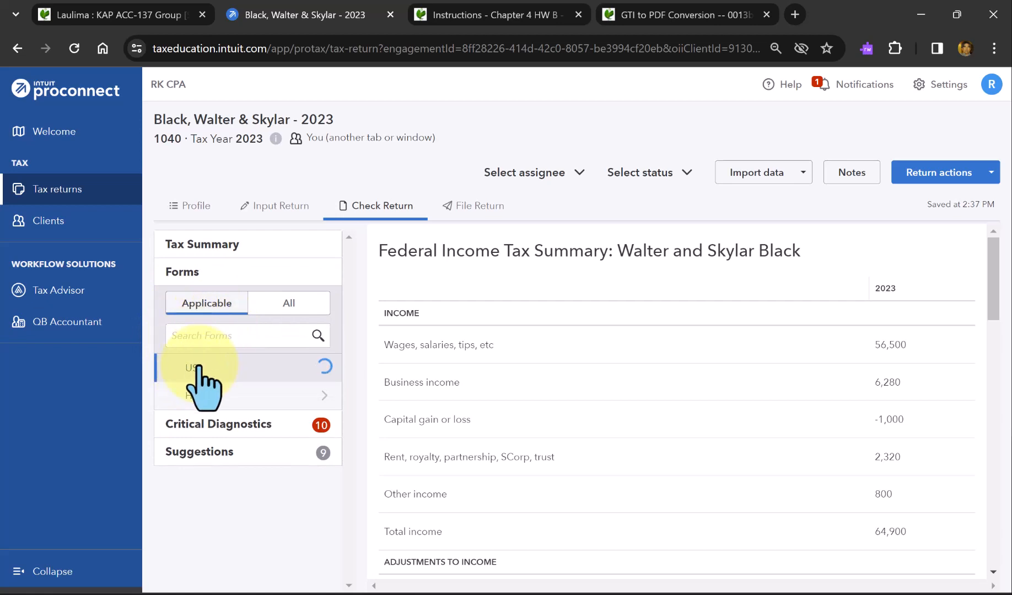
scroll(204, 419, "down", 10)
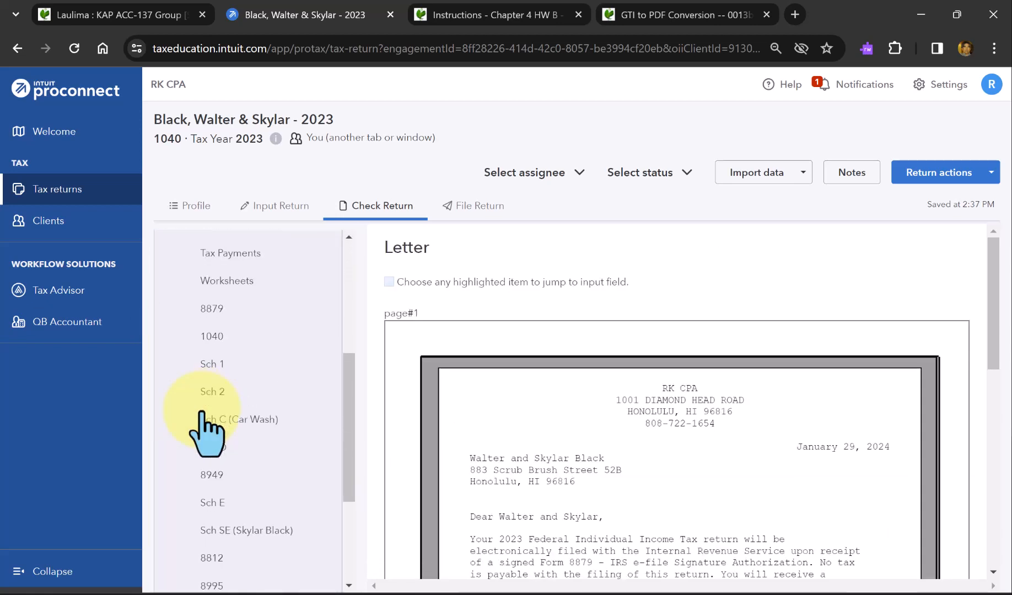
Expand the applicable Hawaii forms and view Form N-11, the resident income tax return.
left_click(203, 509)
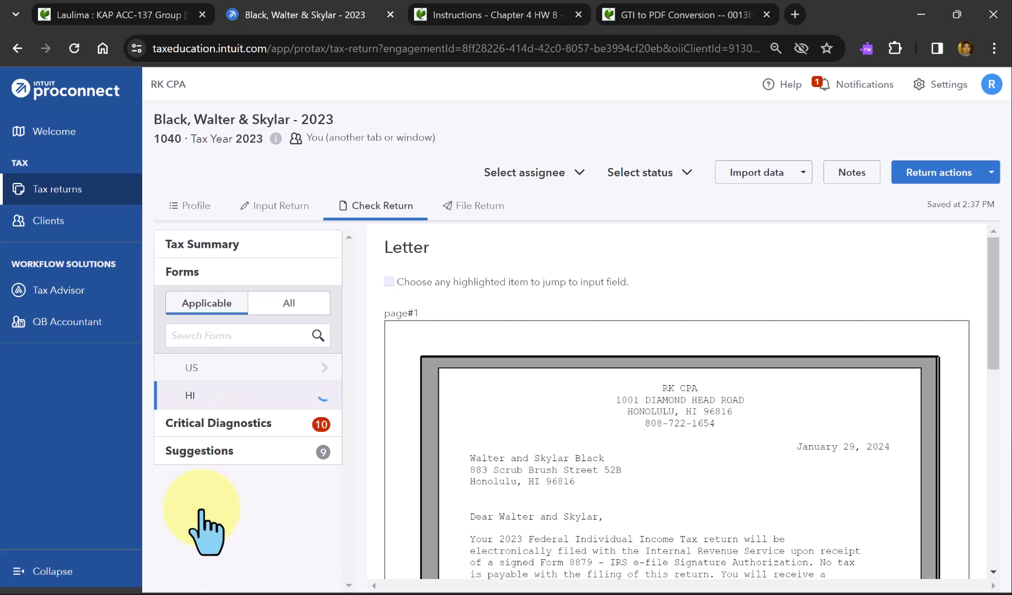
scroll(301, 540, "down", 2)
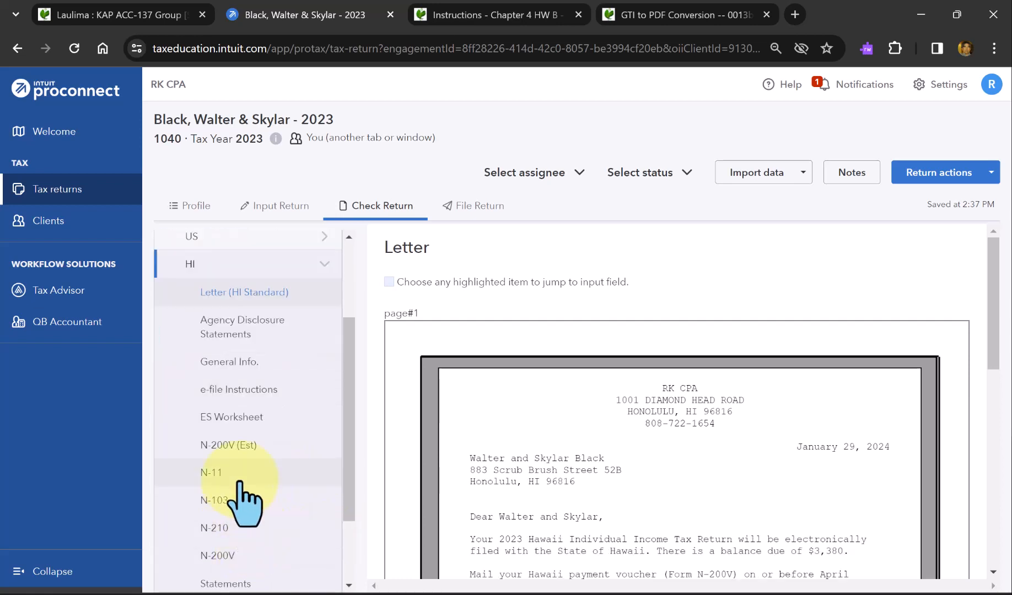
left_click(225, 472)
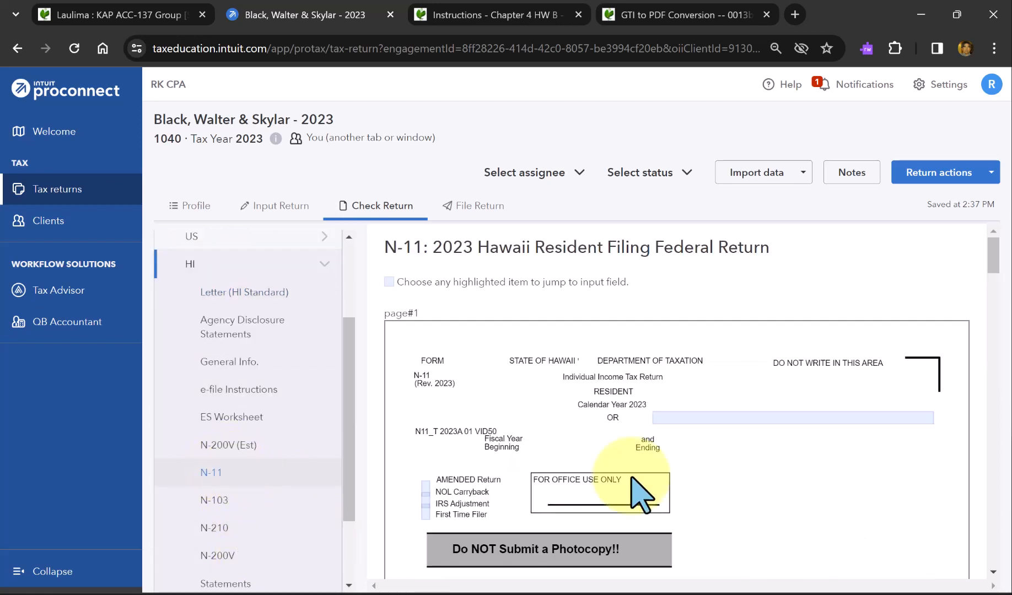
scroll(639, 492, "down", 6)
scroll(632, 479, "up", 6)
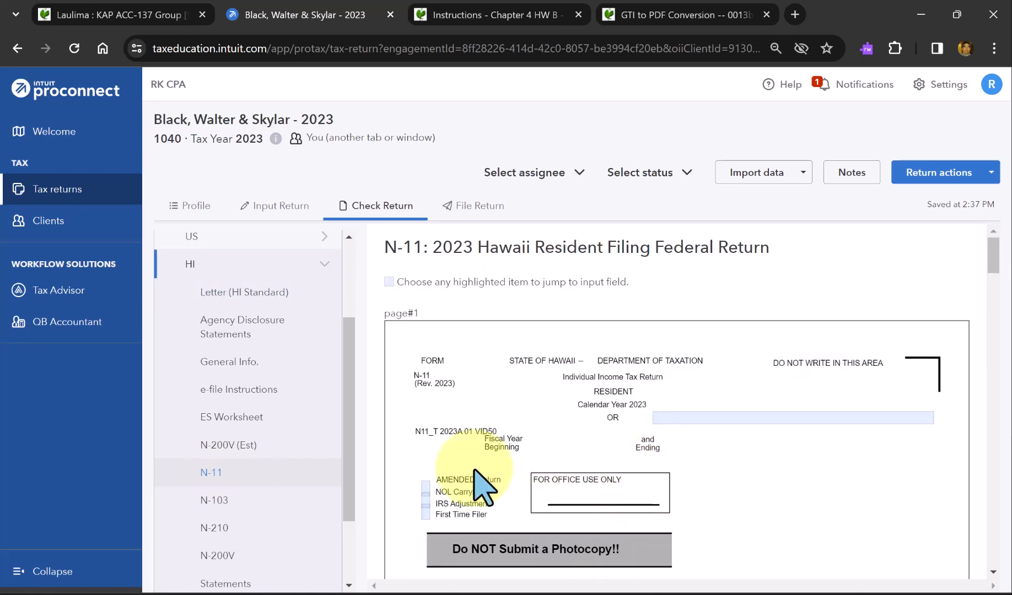
Go back to the applicable US forms and read the federal client letter.
scroll(305, 429, "up", 3)
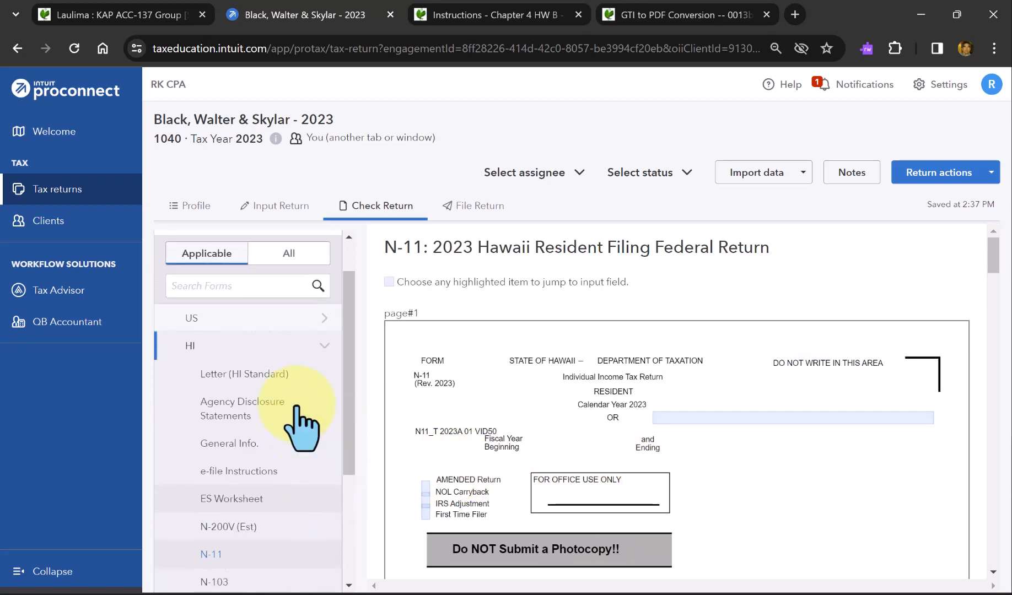
left_click(217, 369)
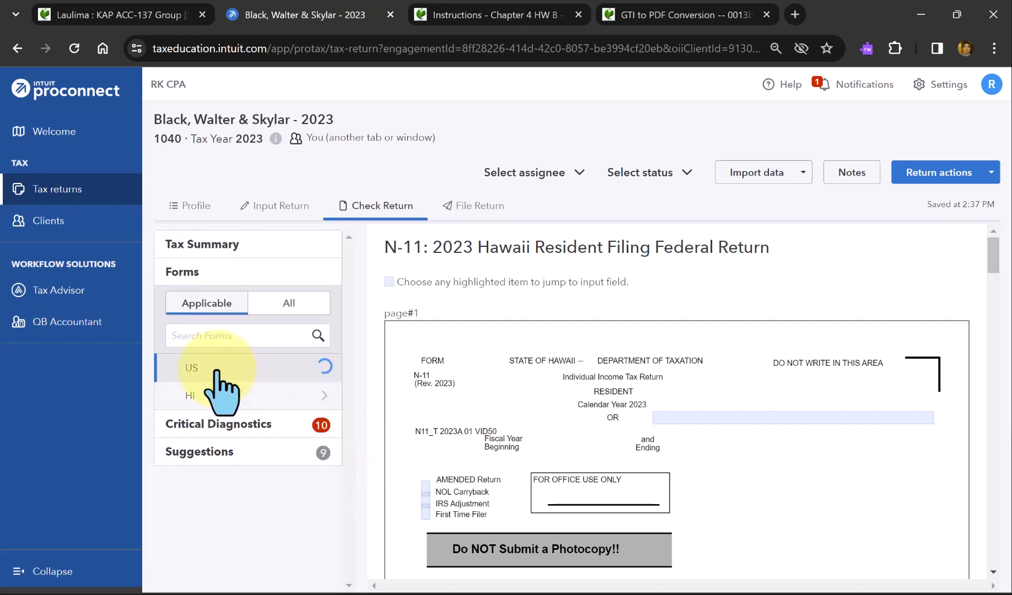
scroll(218, 380, "down", 3)
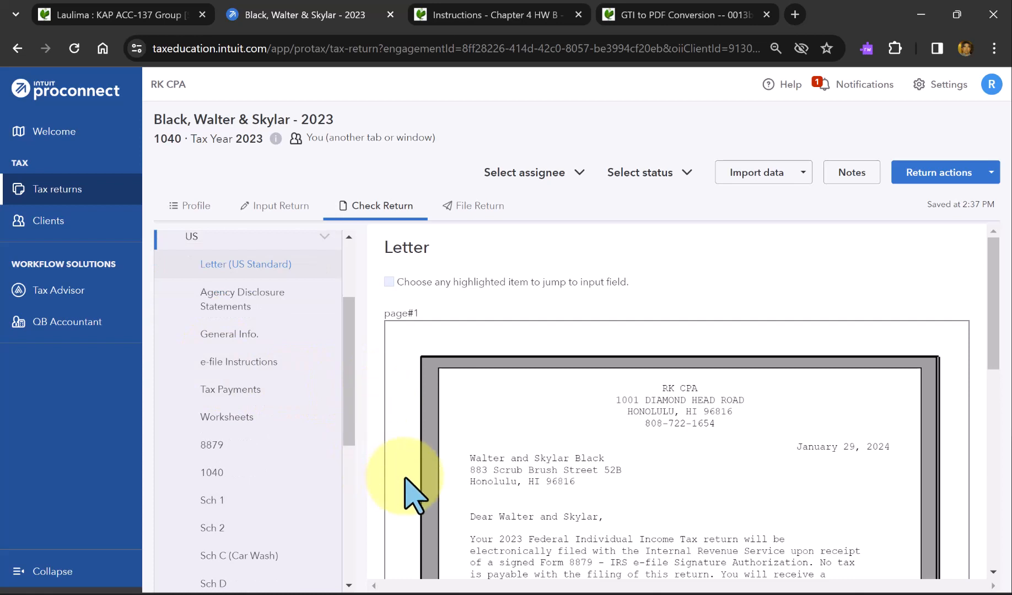
scroll(501, 474, "down", 3)
scroll(502, 479, "down", 1)
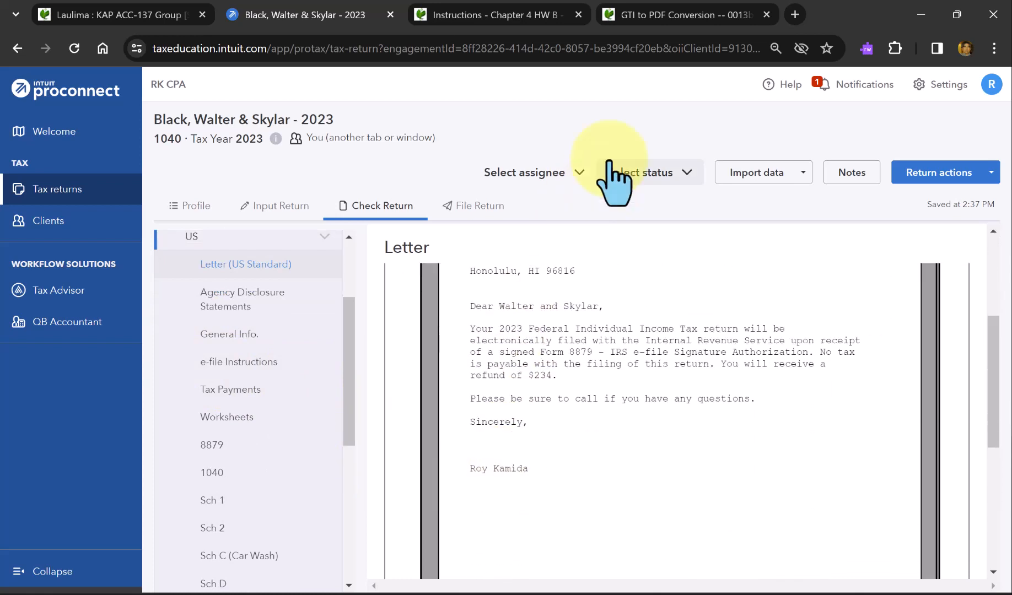
Switch to the GTI to PDF Conversion document, skim Form 1040 through Schedule 2, and return to the couple's tax return.
left_click(682, 17)
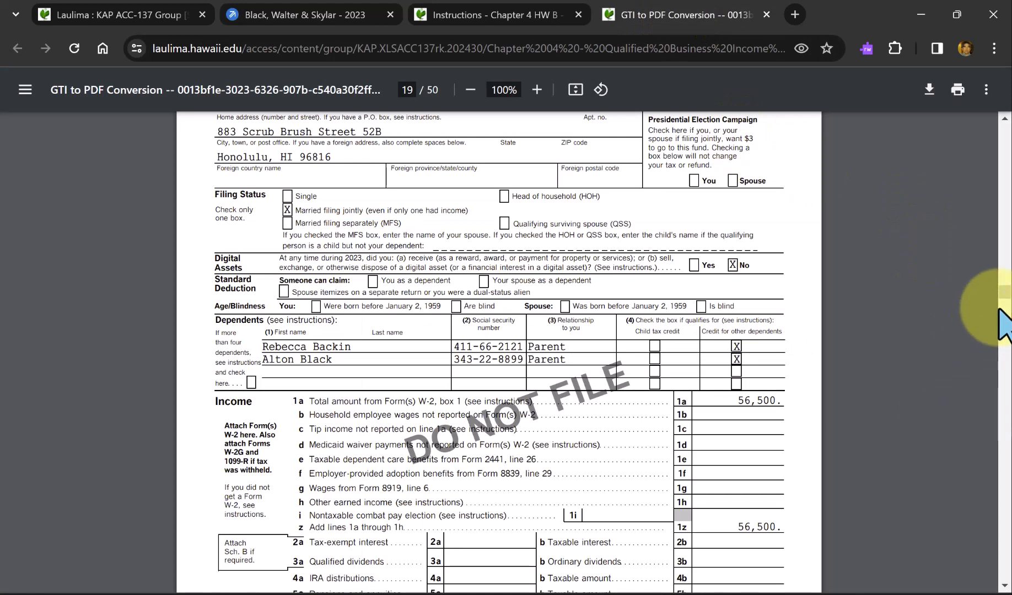
scroll(1008, 328, "down", 1)
left_click_drag(1007, 311, 1008, 327)
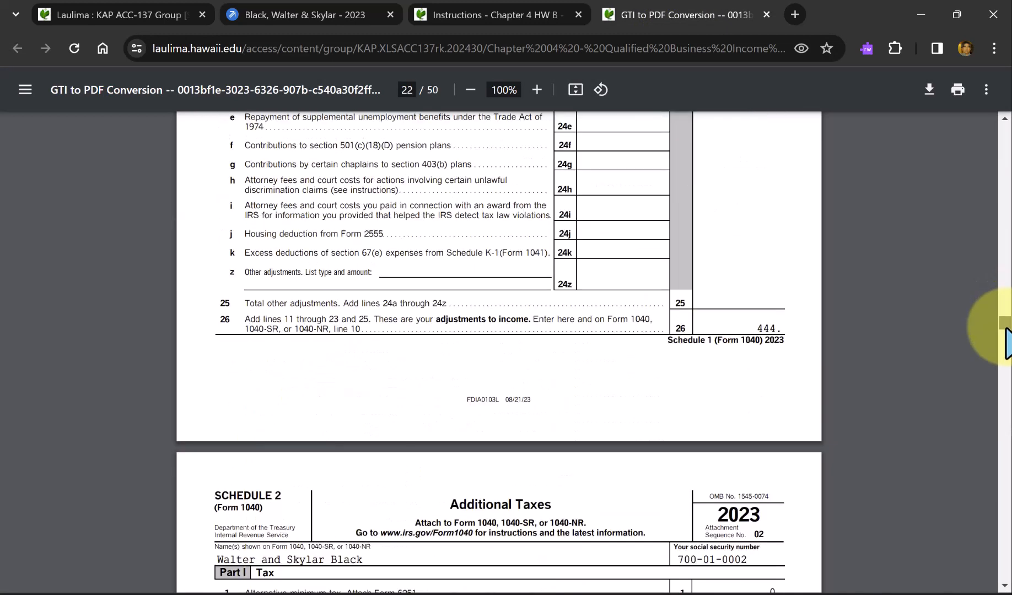
left_click(284, 14)
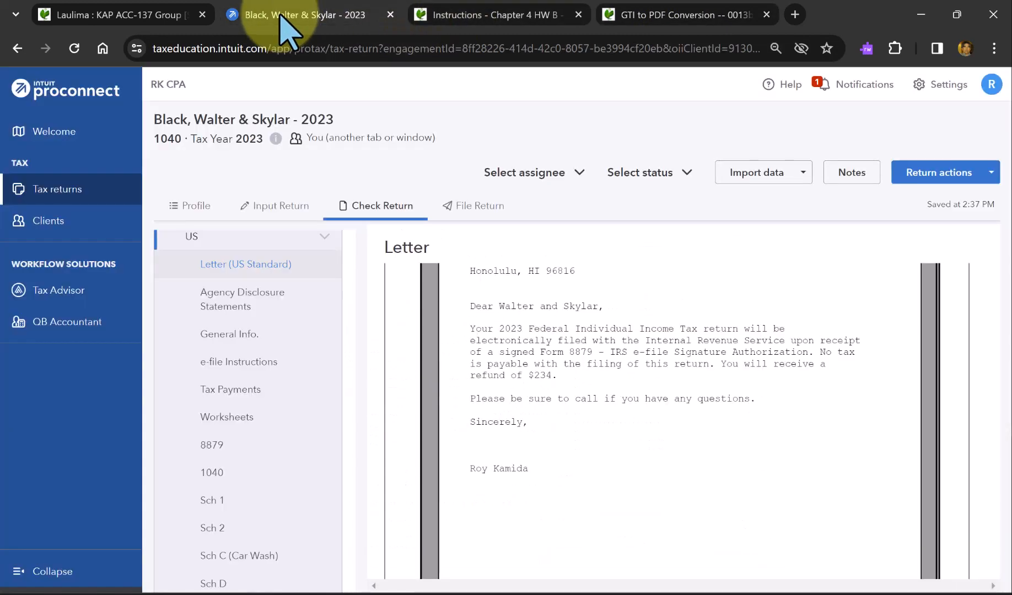
Expand the return's critical diagnostics and read through the full list, including the Third Party Designee's item.
scroll(300, 443, "down", 6)
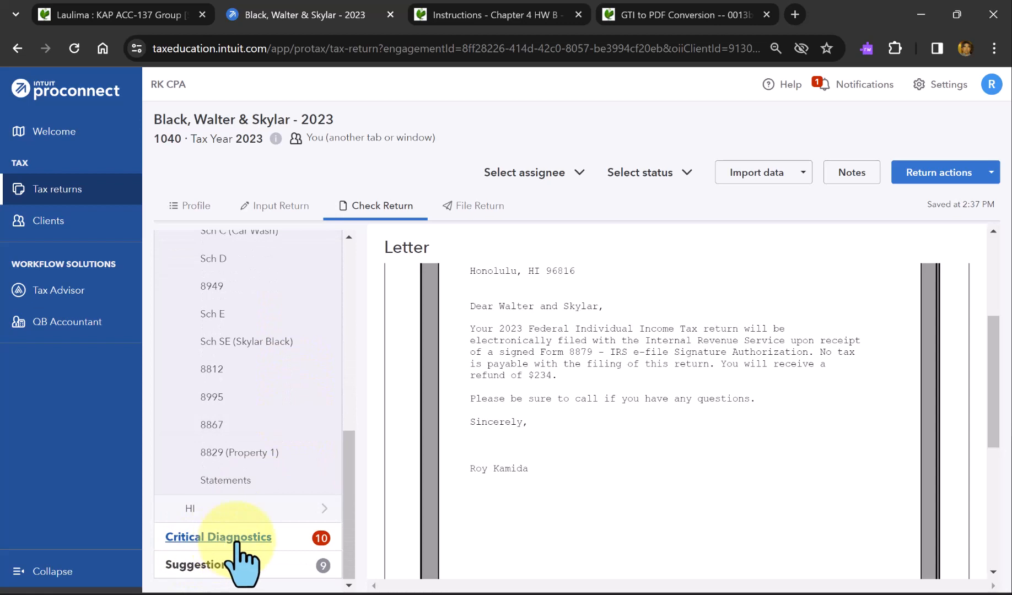
left_click(231, 545)
scroll(263, 551, "down", 2)
scroll(257, 535, "down", 3)
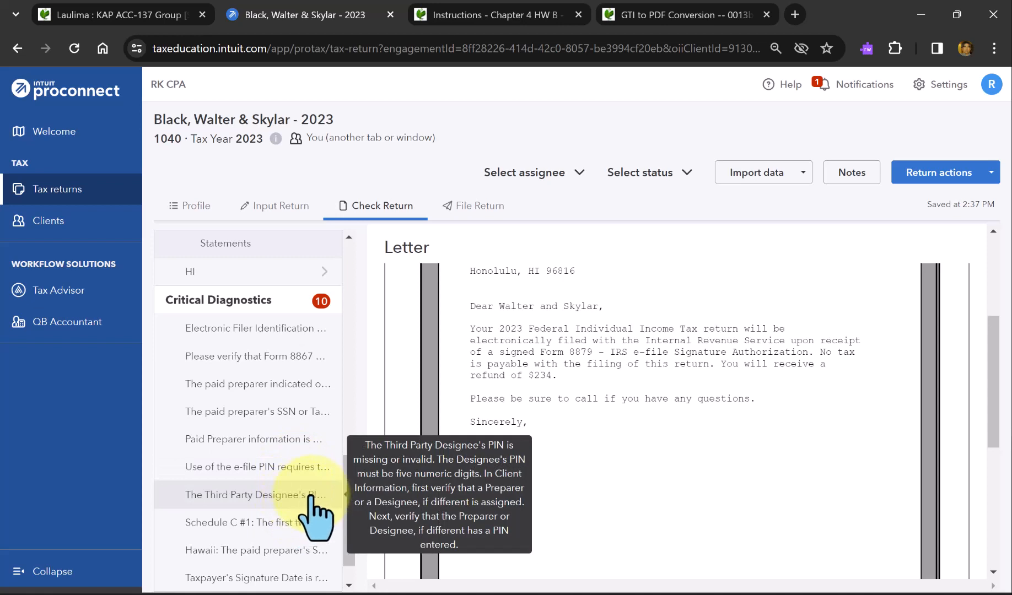
scroll(305, 526, "down", 1)
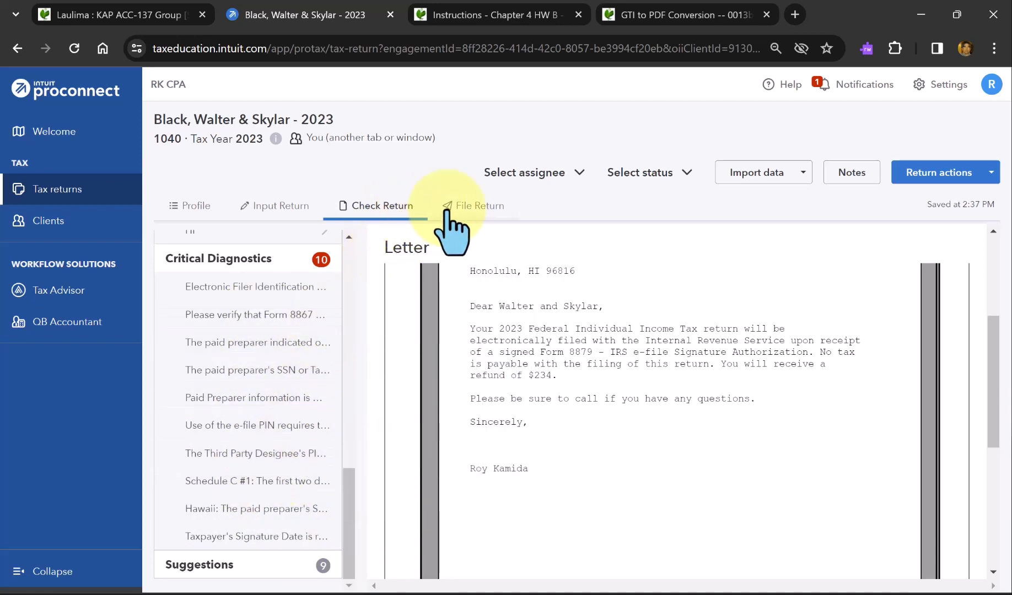
Open the return's filing section, choose to print the complete return, and create its PDF.
left_click(473, 207)
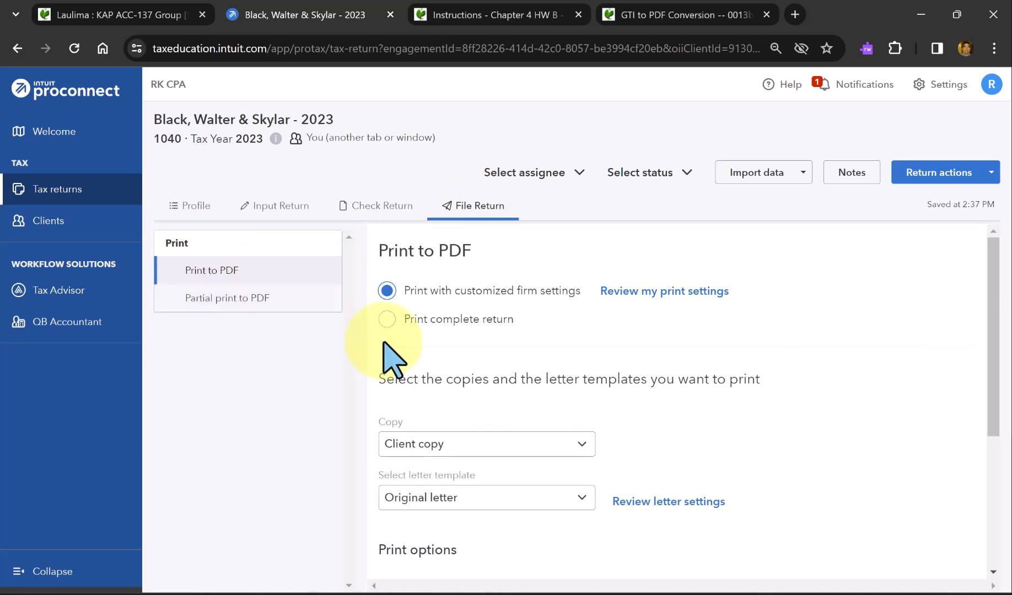
left_click(389, 319)
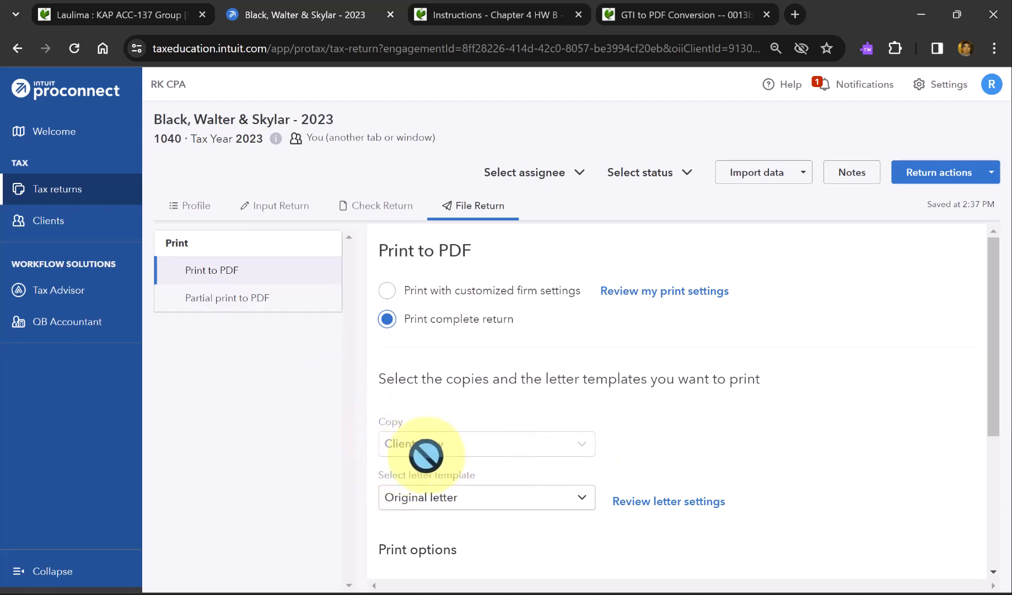
scroll(485, 477, "down", 3)
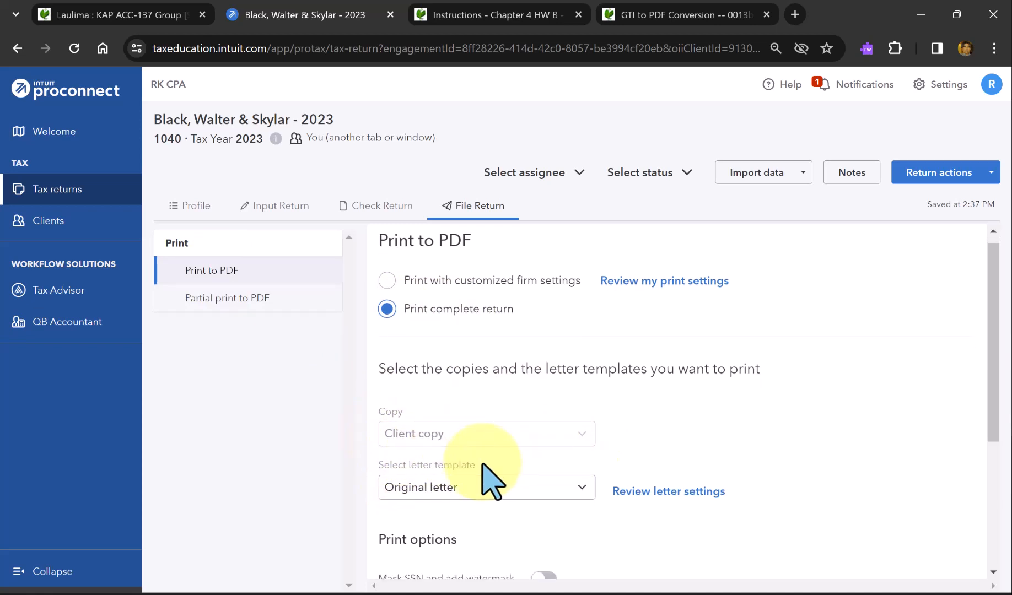
scroll(485, 477, "down", 1)
left_click(438, 462)
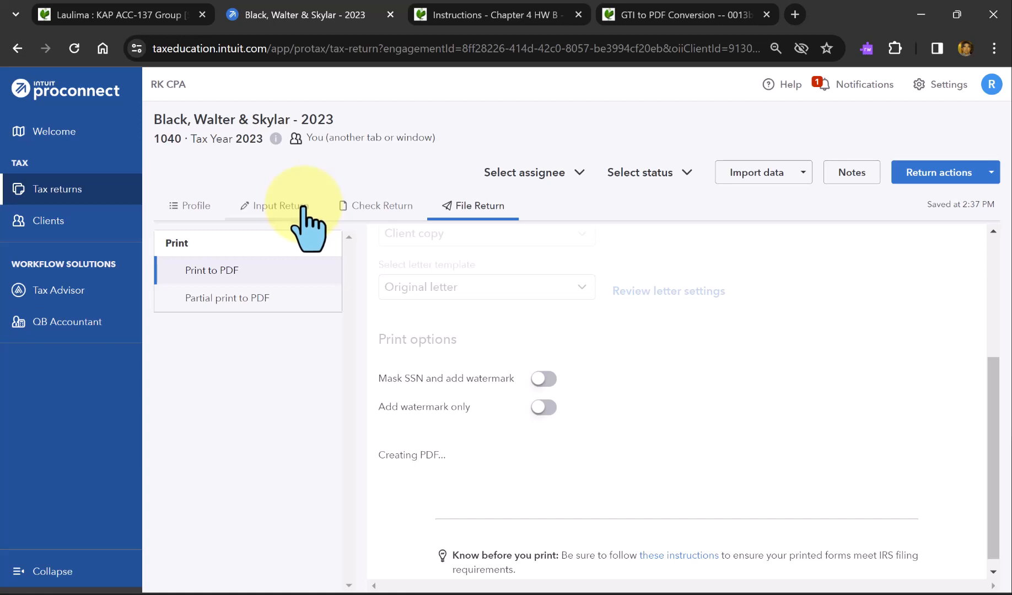
Download the finished return PDF without masking the SSN or adding a watermark.
scroll(532, 361, "up", 1)
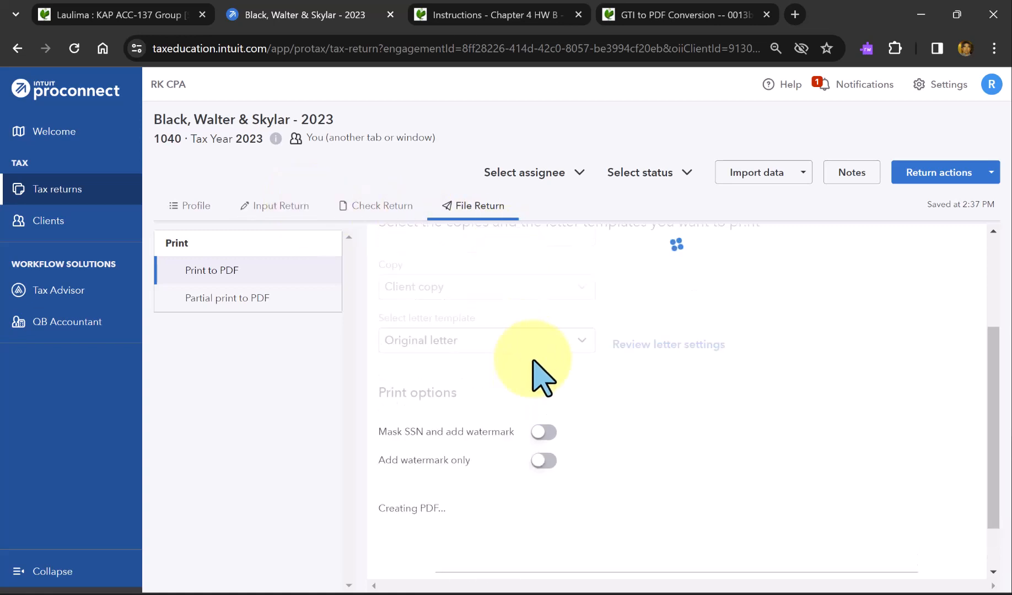
scroll(533, 378, "up", 3)
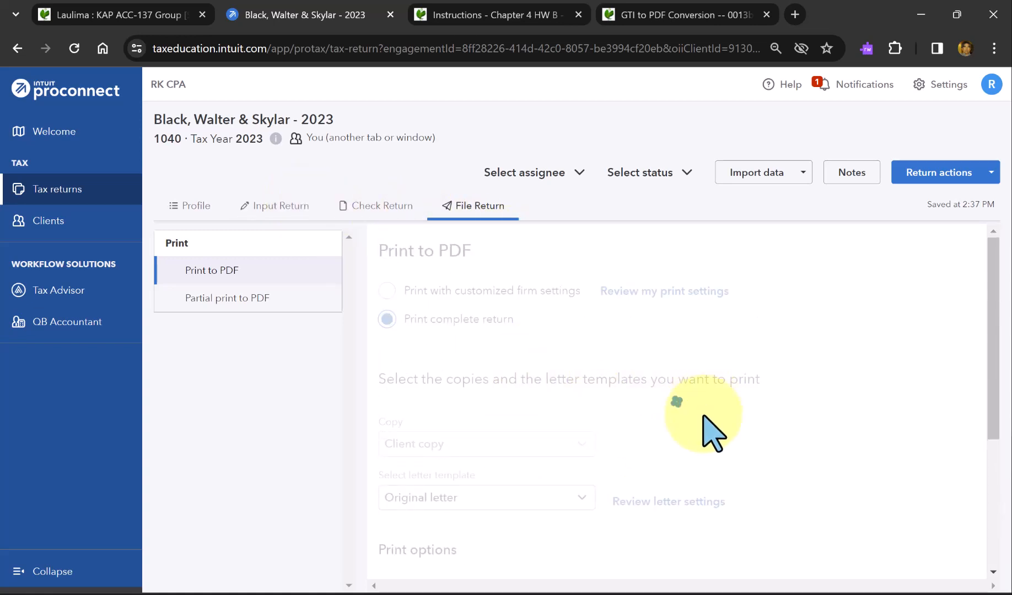
scroll(674, 416, "down", 3)
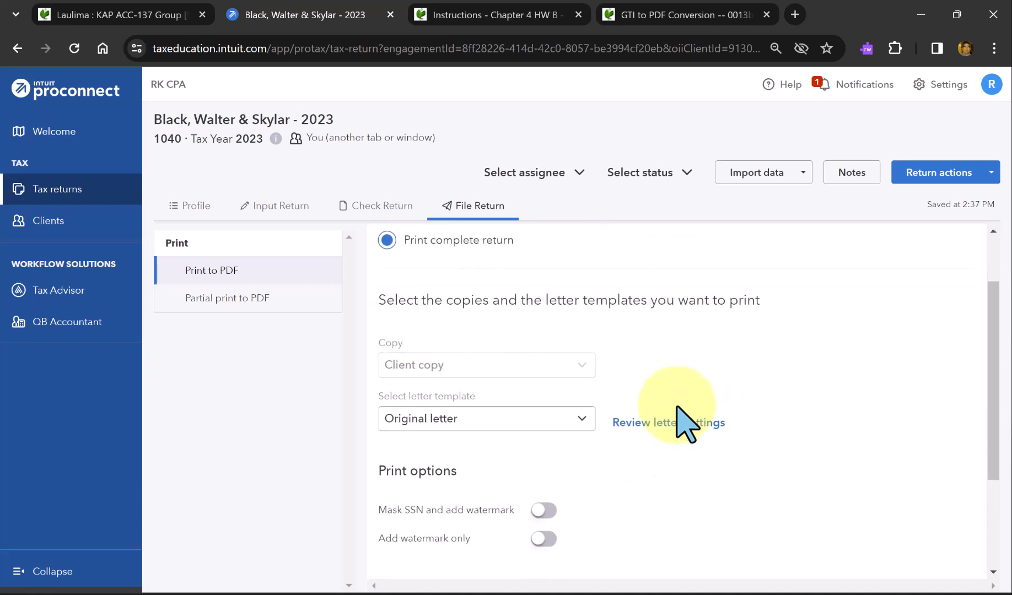
scroll(620, 385, "down", 2)
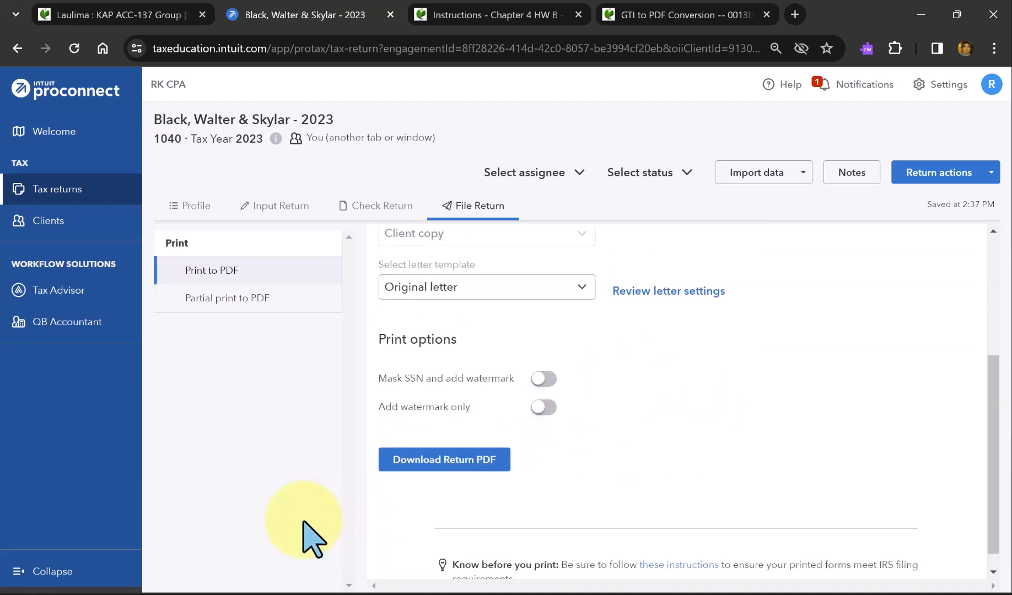
left_click(427, 466)
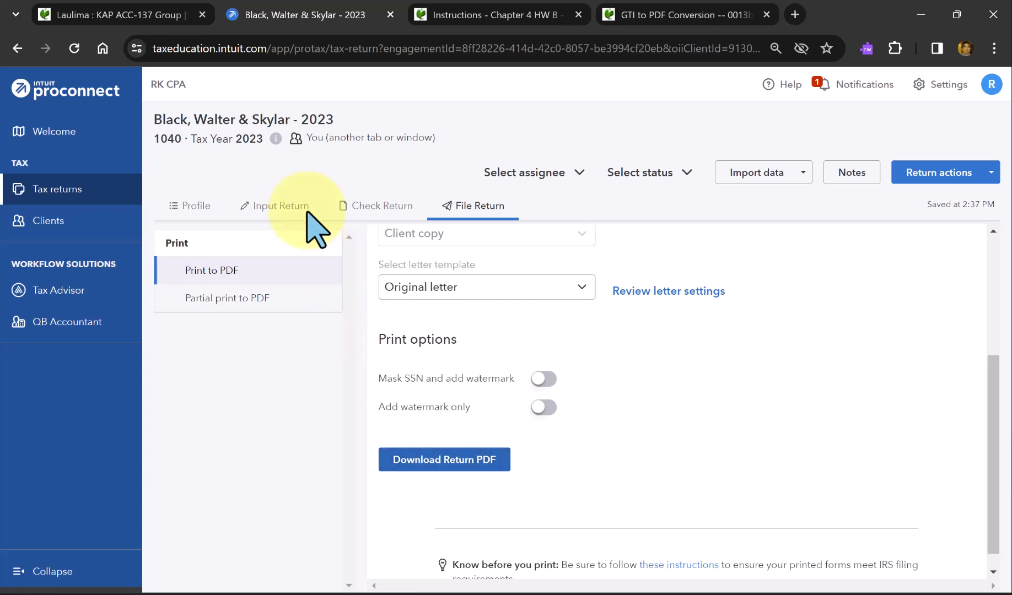
Switch to the Laulima assignment and locate the attachments area for uploading the return's PDF file.
left_click(157, 16)
scroll(113, 187, "up", 1)
scroll(113, 196, "down", 15)
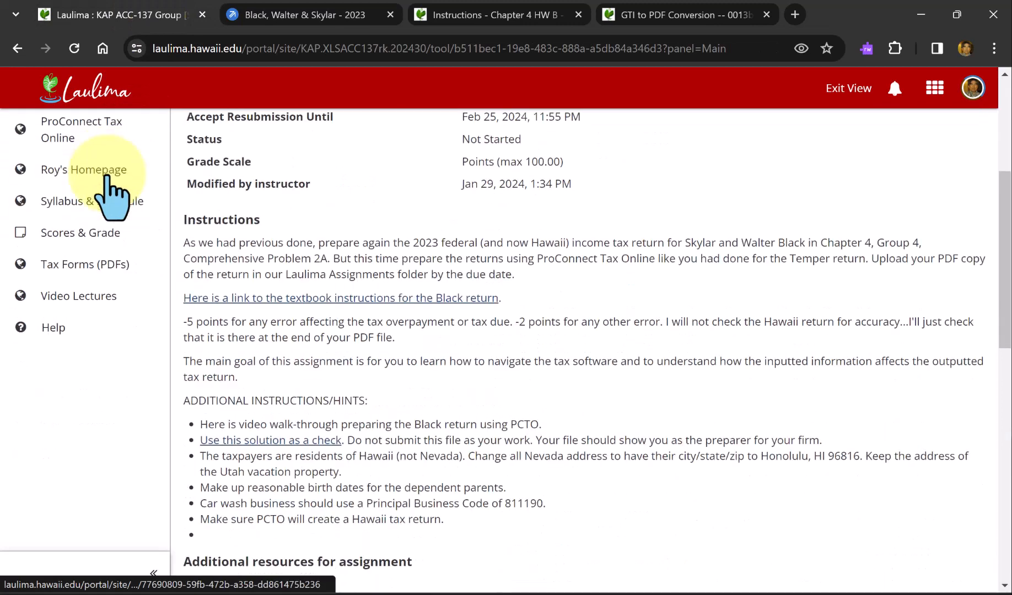
scroll(113, 191, "down", 2)
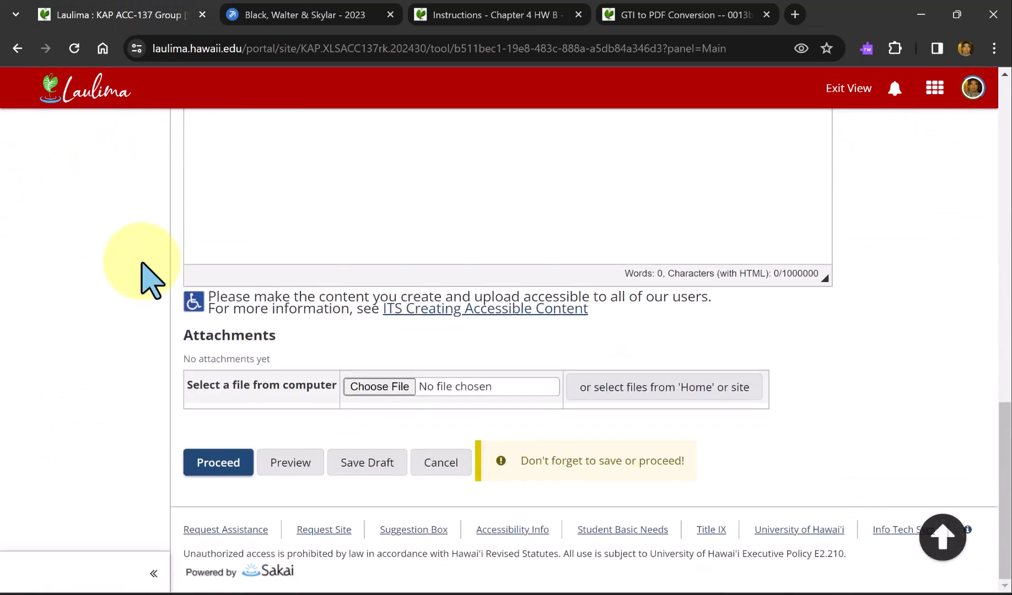